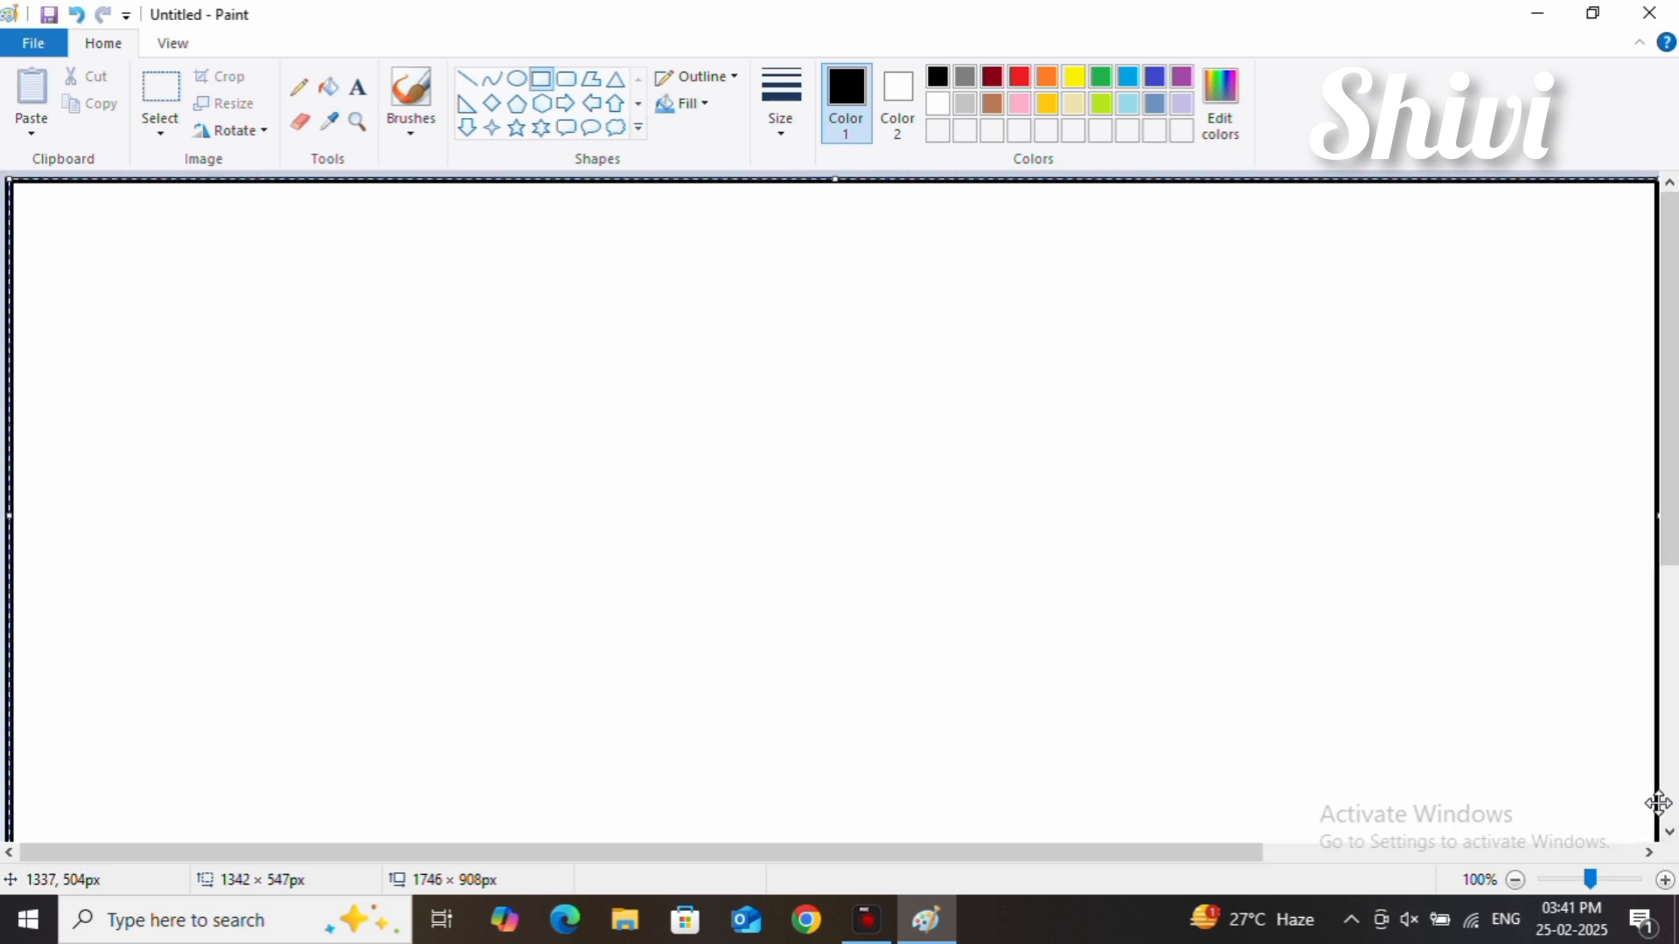
Fit the black border rectangle to about 1324 × 539 px and draw a straight horizontal ground line across its full width
mouse_move(1659, 803)
mouse_down()
mouse_move(1654, 770)
mouse_move(1643, 831)
mouse_move(1628, 811)
mouse_move(1652, 818)
mouse_up()
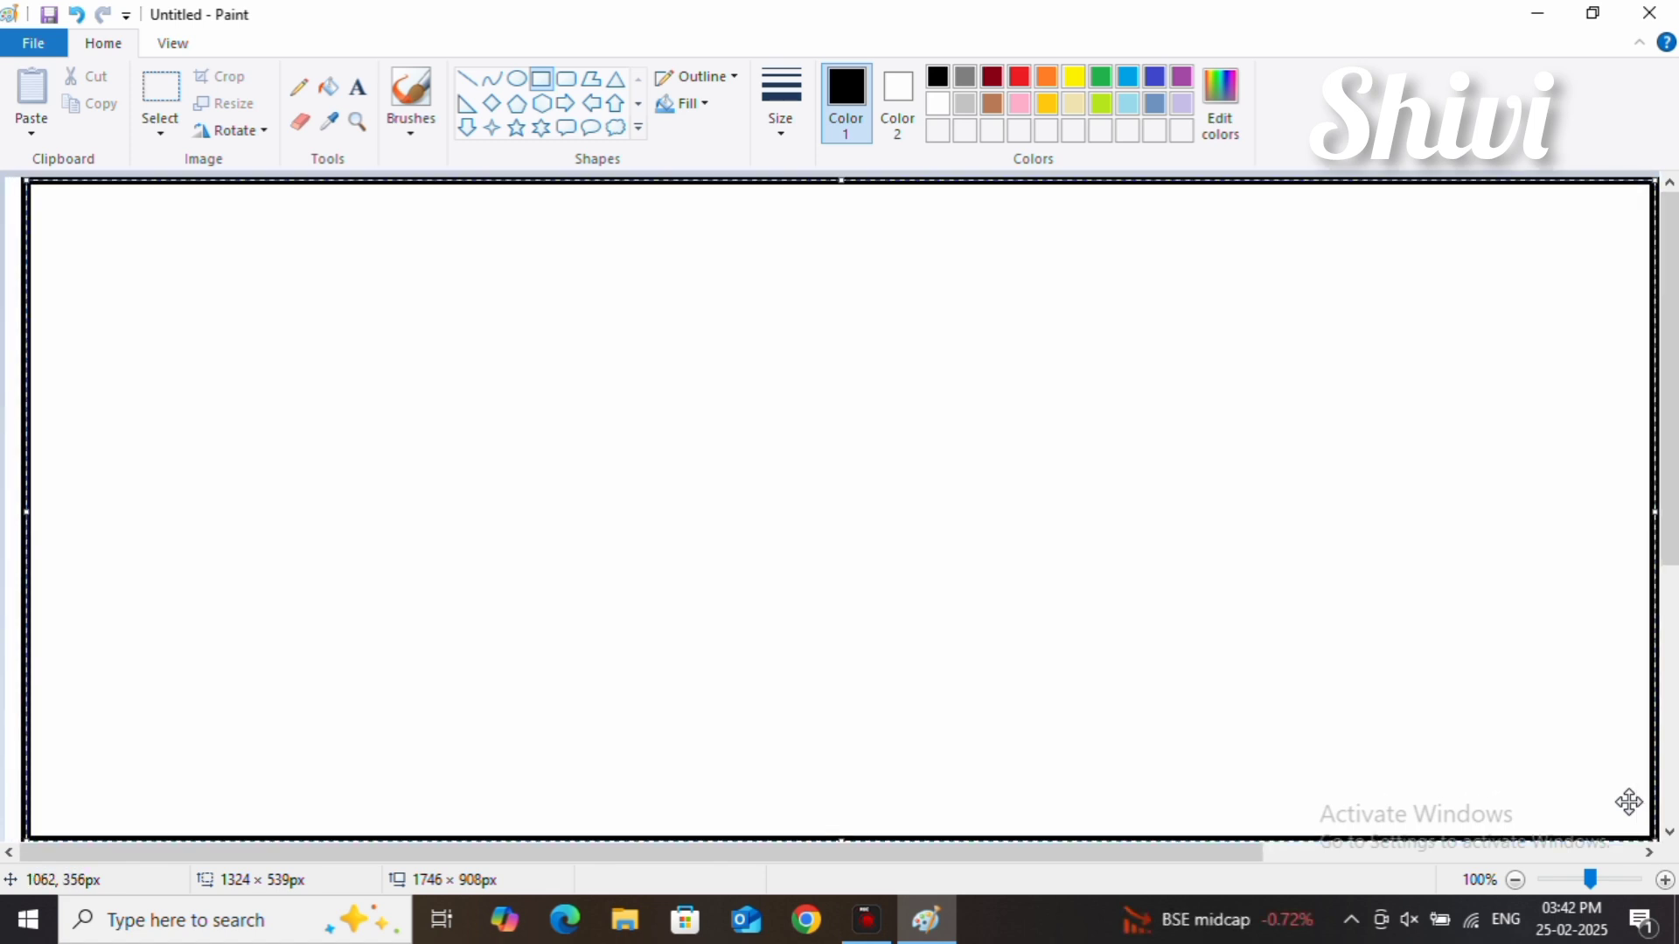
click(518, 81)
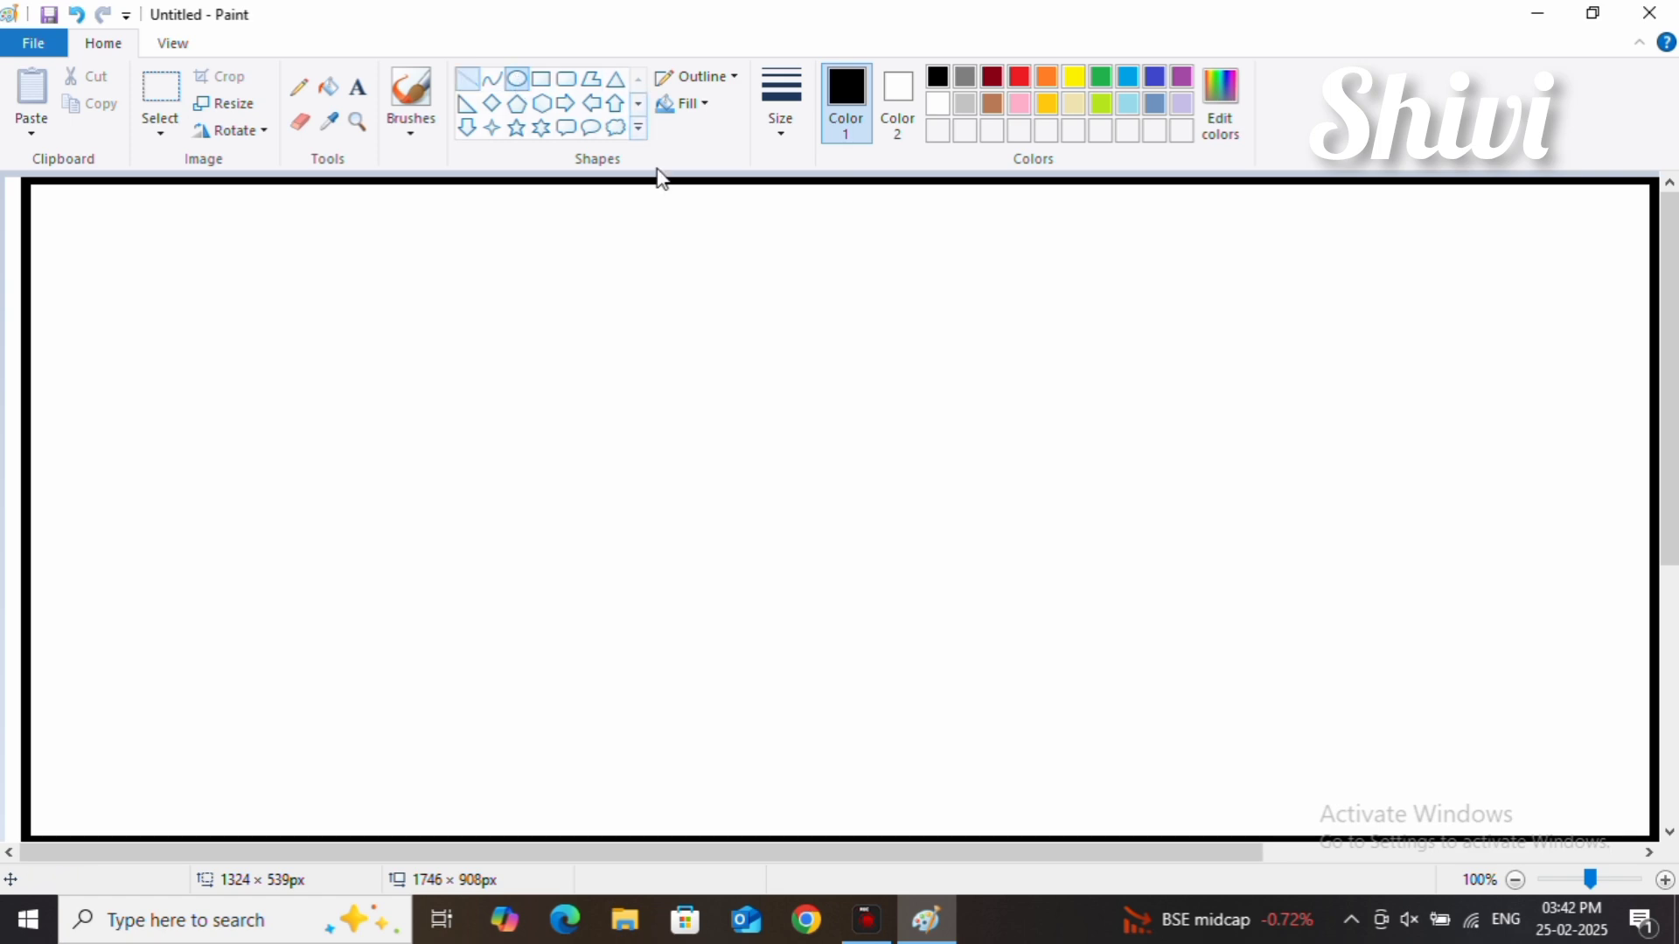
click(469, 81)
click(780, 103)
click(796, 268)
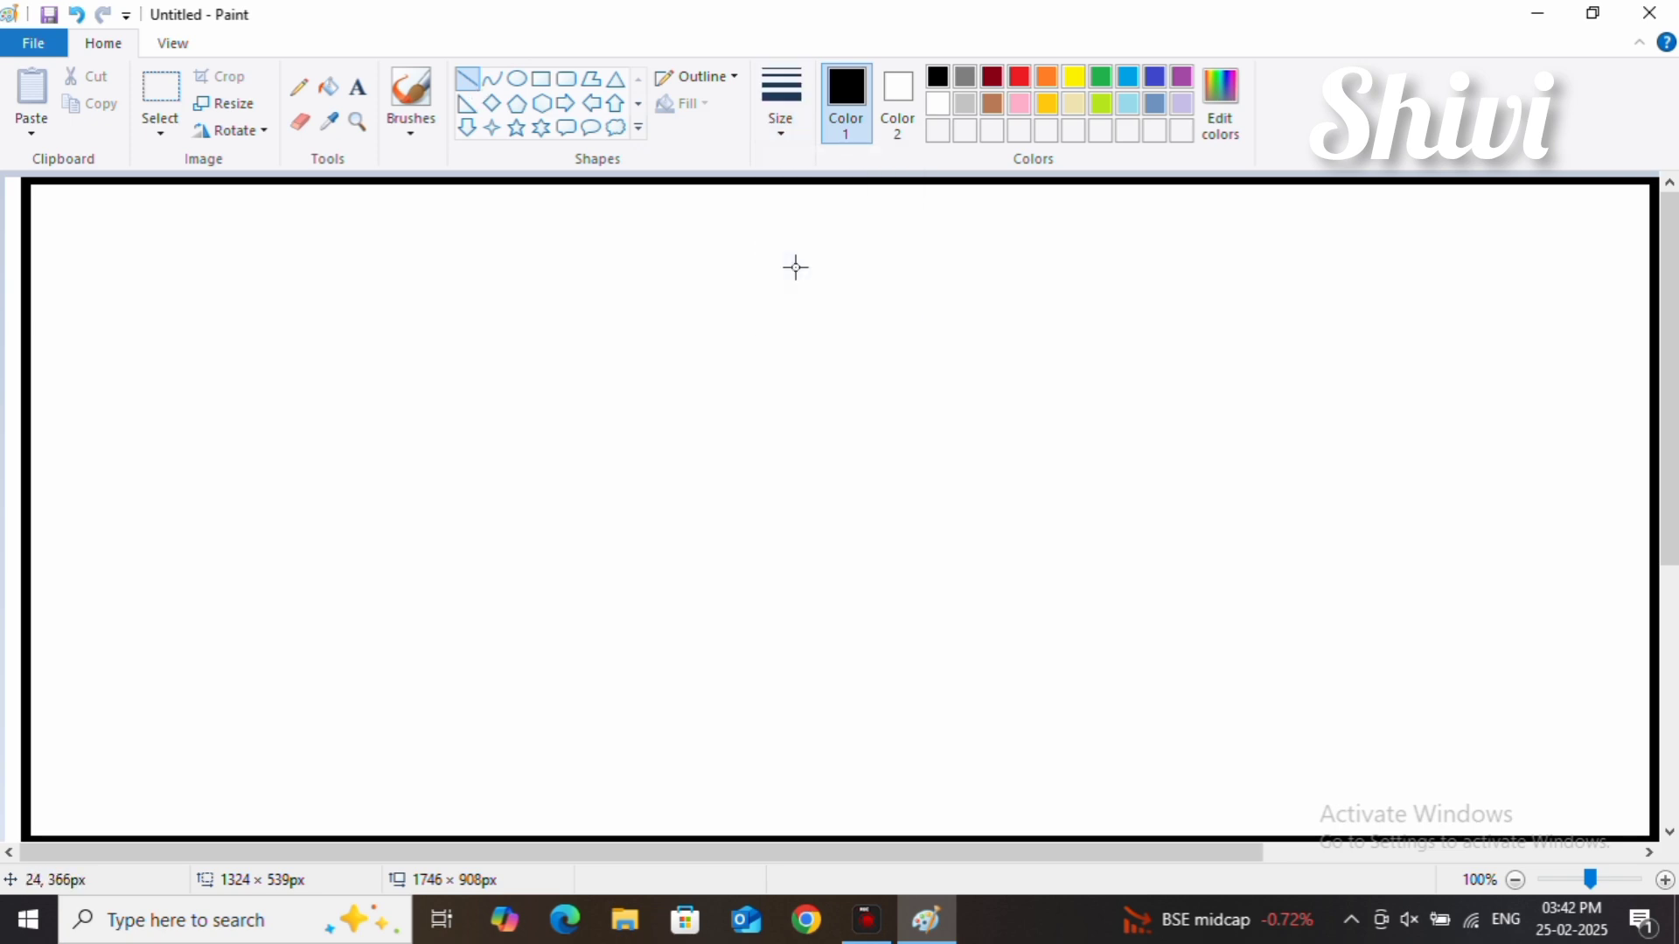
drag(33, 629, 1656, 627)
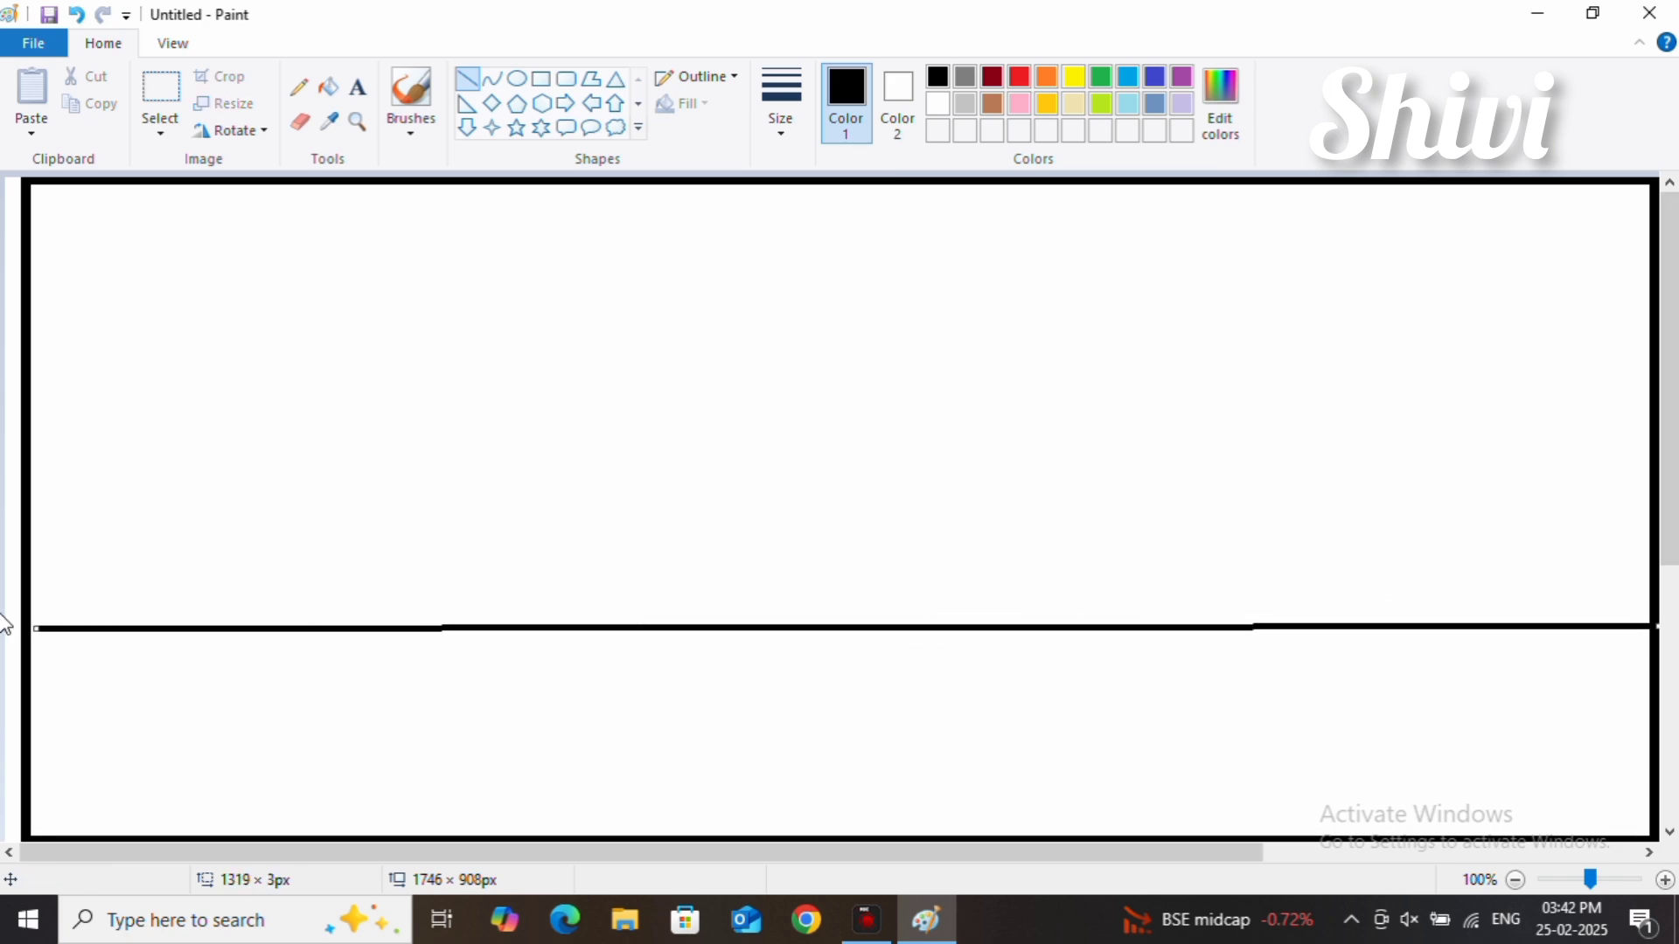
drag(35, 629, 22, 617)
drag(41, 636, 41, 637)
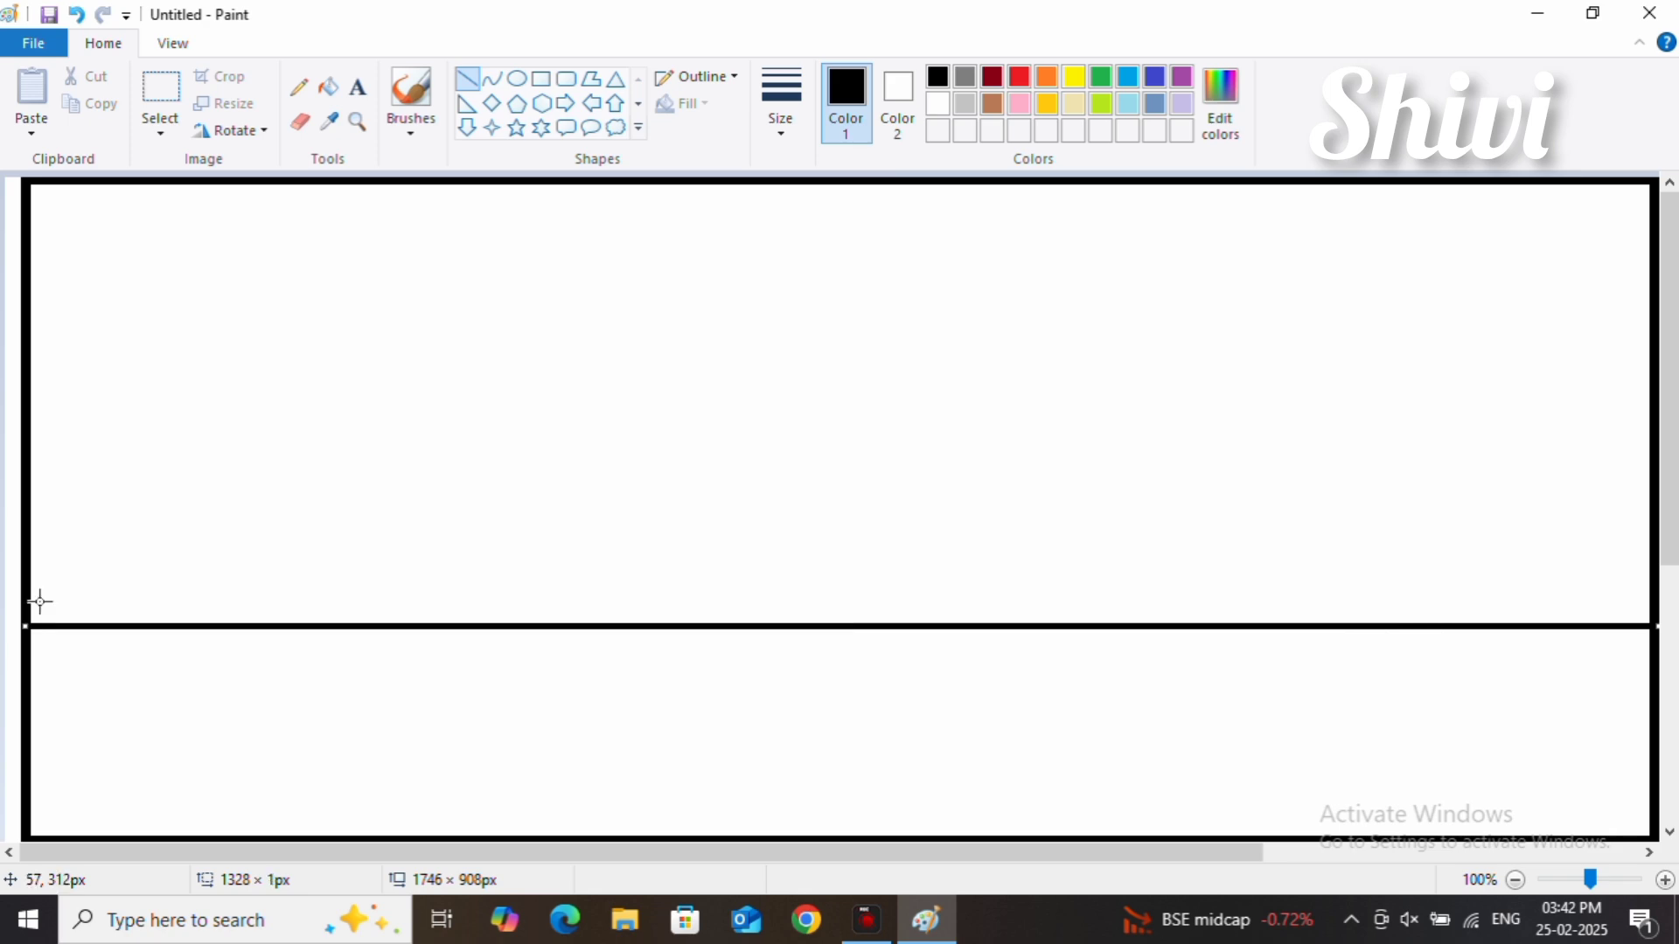
click(39, 602)
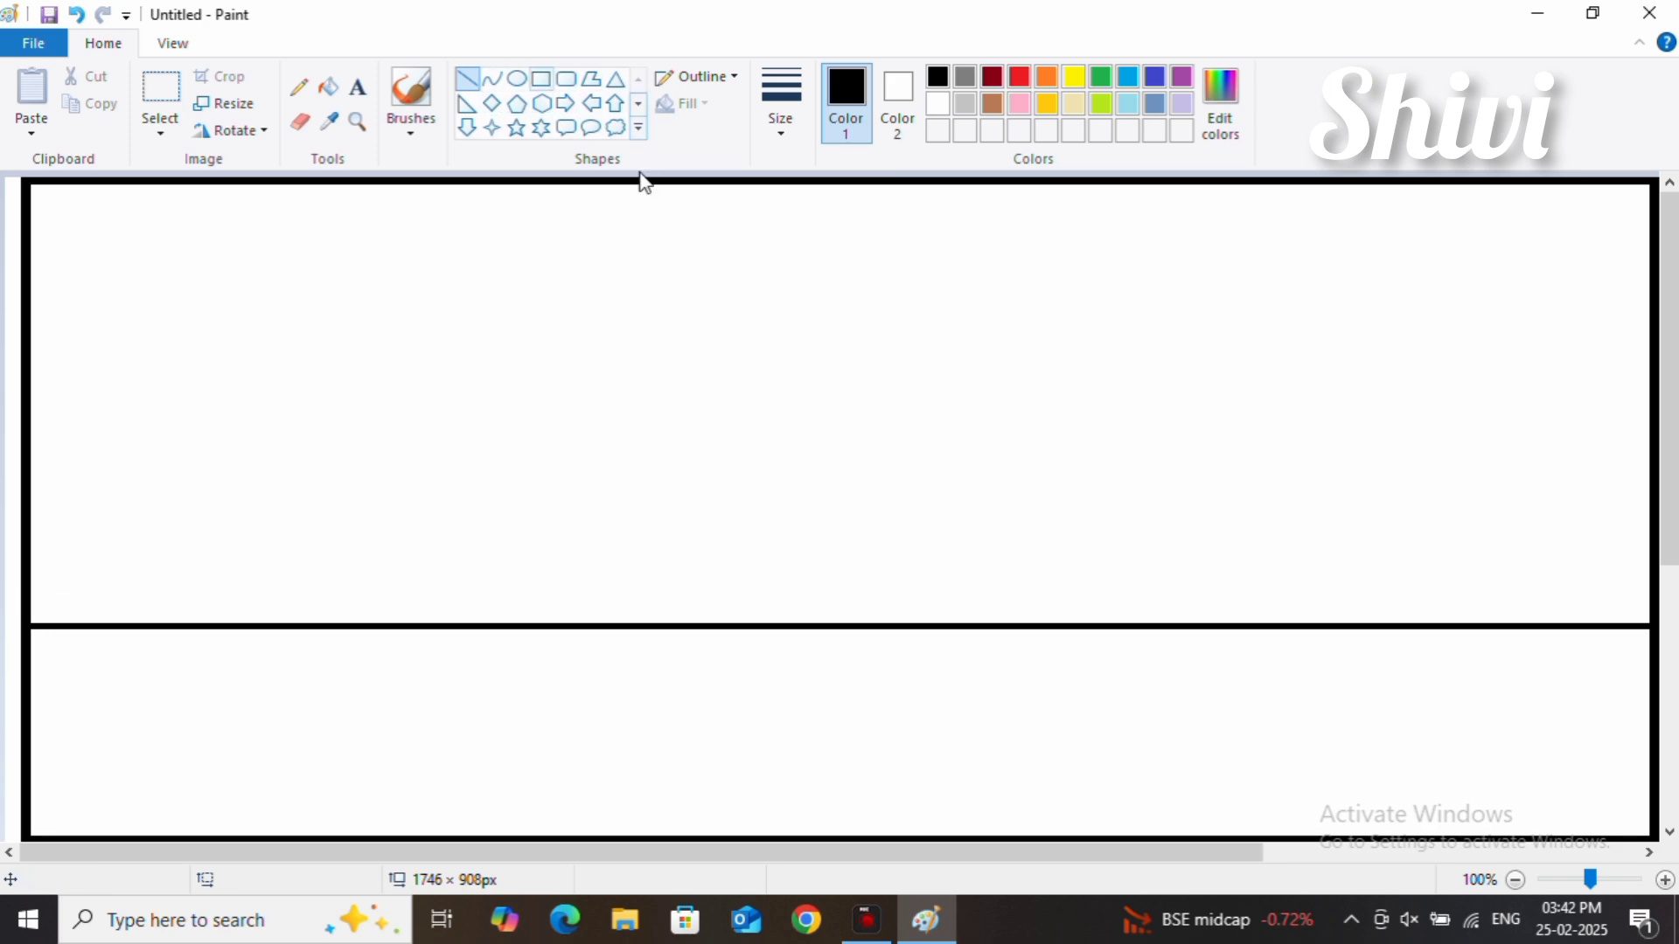
Draw a rectangular house wall about 253 × 194 px across the ground line in the left part of the scene
click(542, 79)
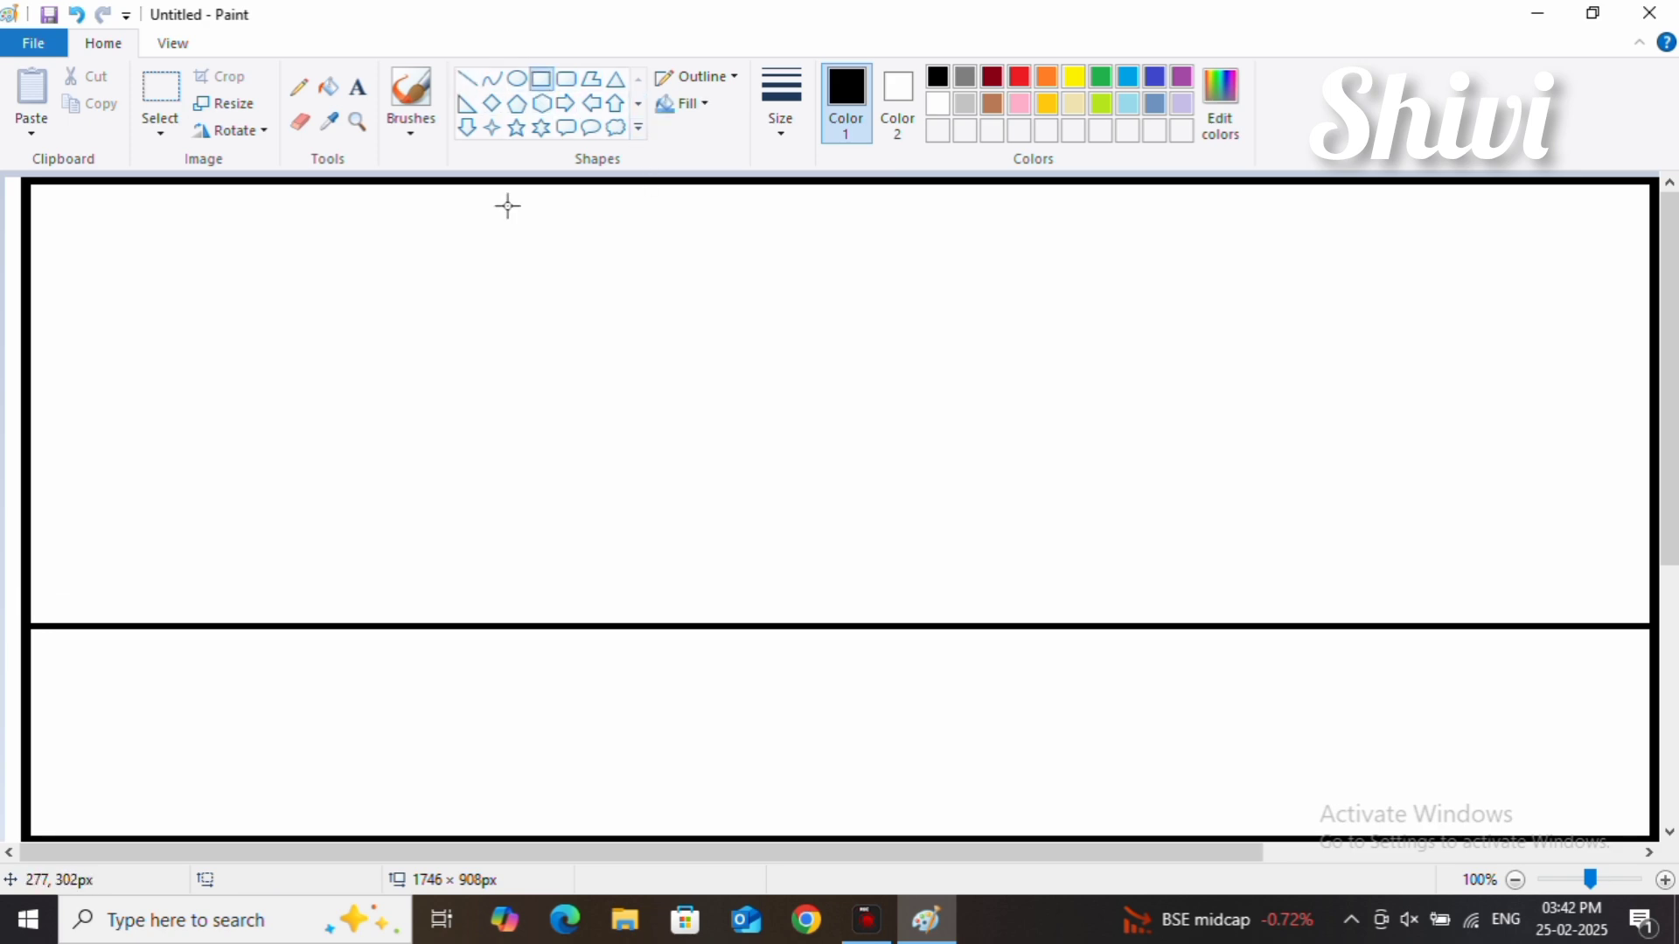
drag(345, 531, 658, 721)
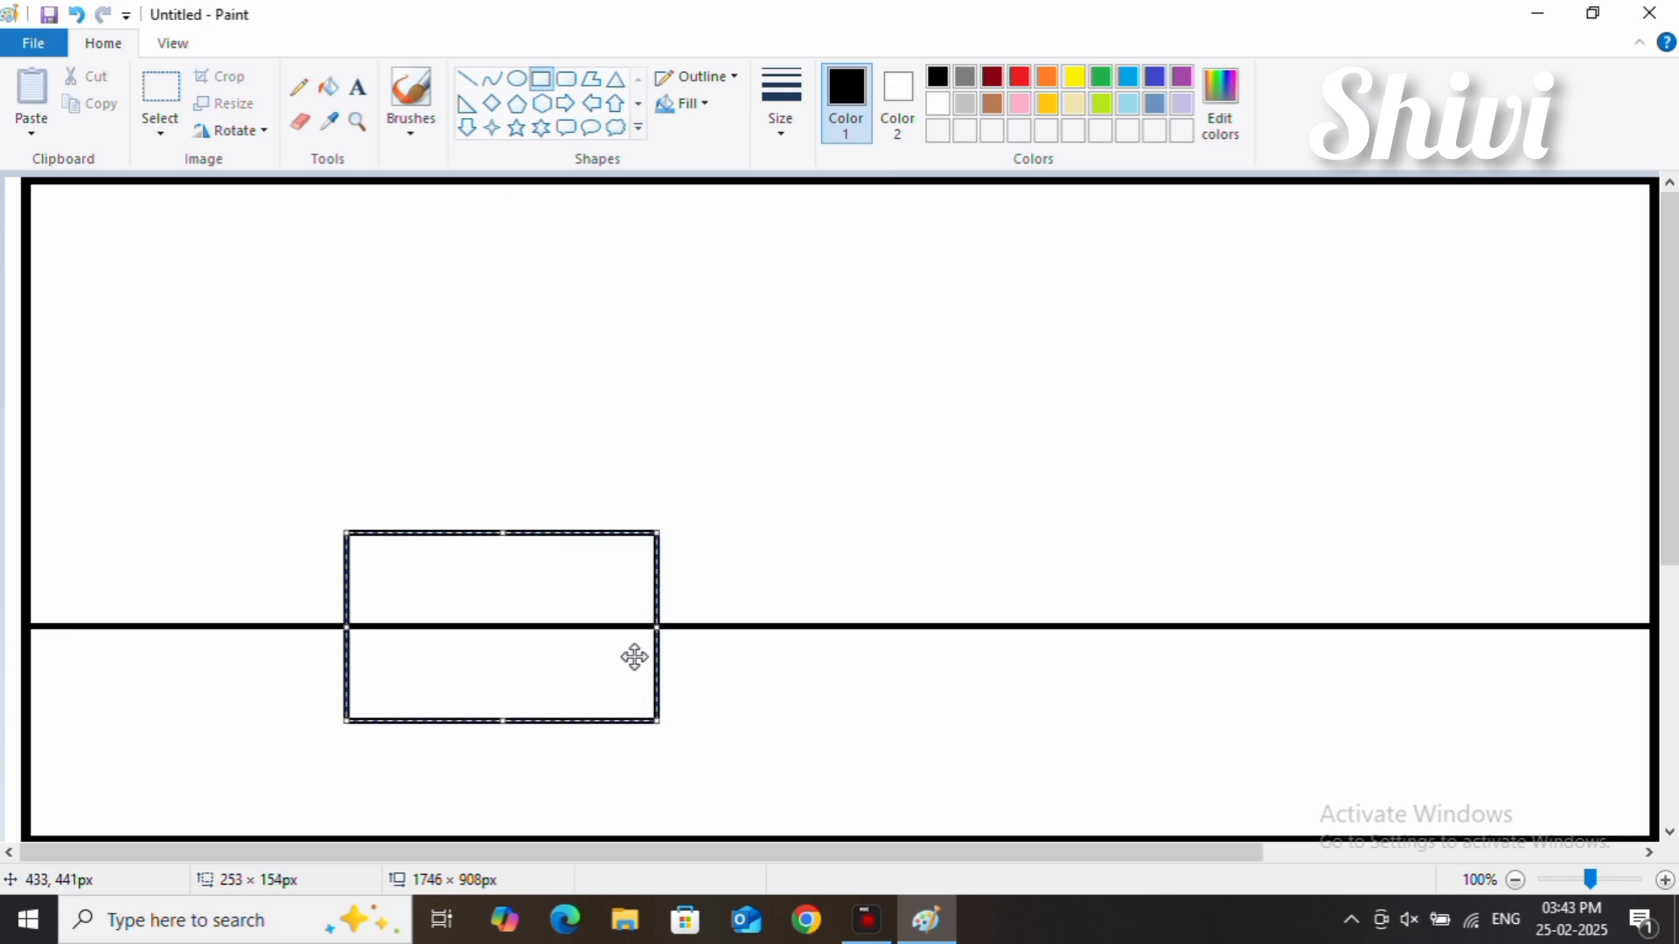
drag(514, 721, 514, 771)
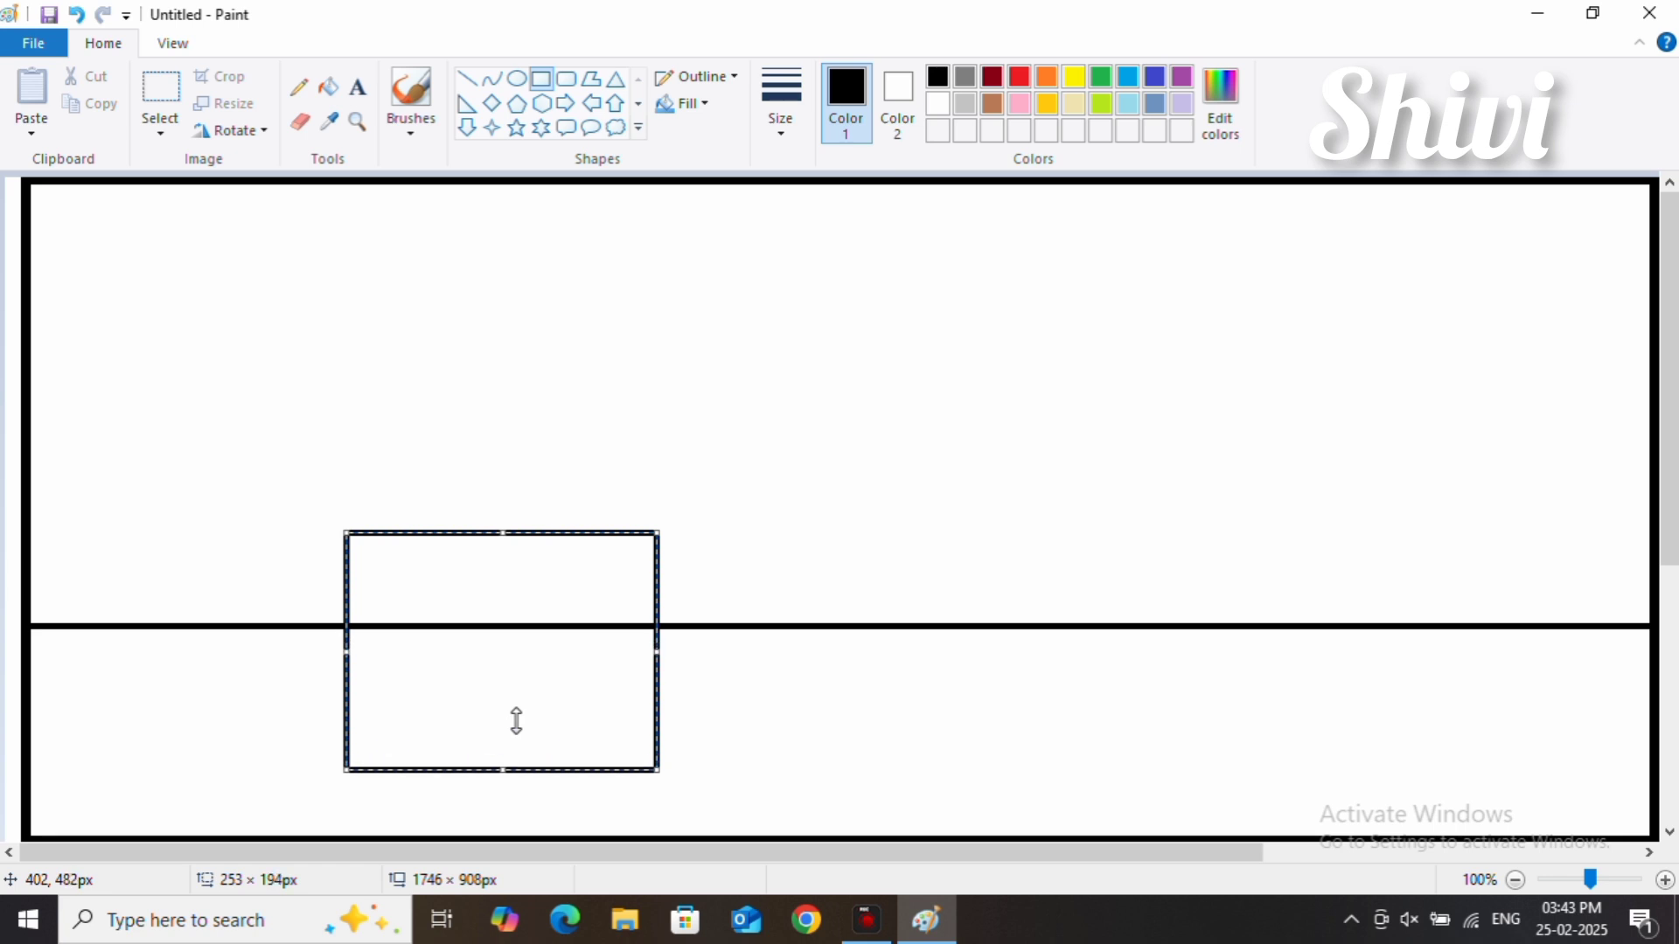
click(690, 690)
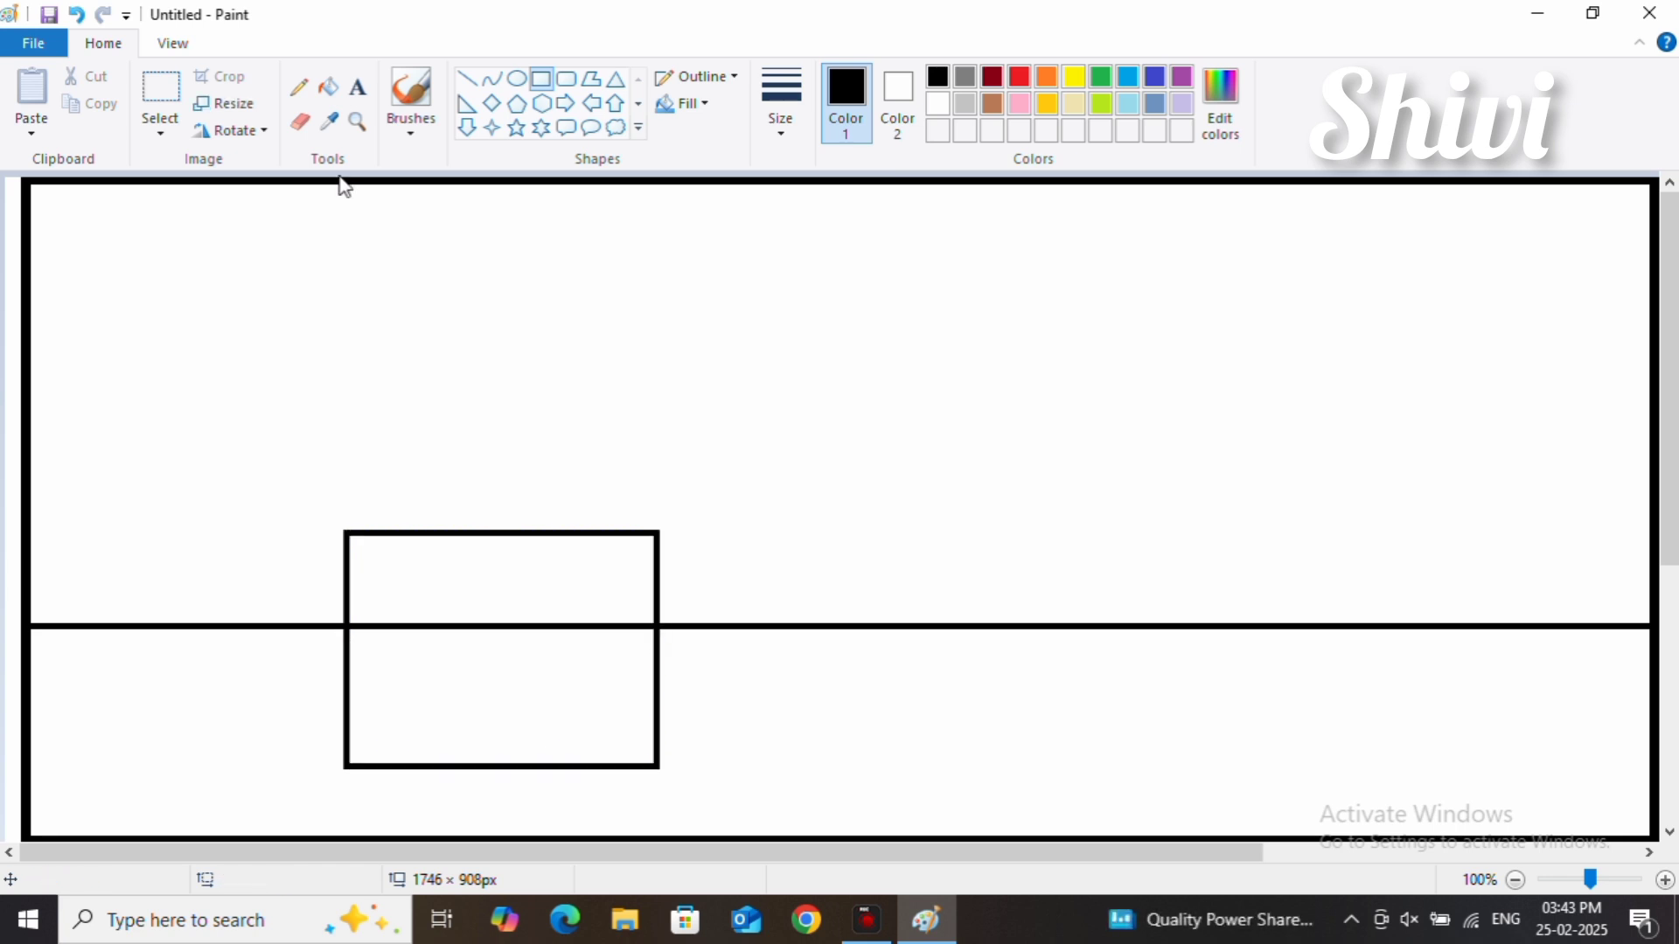
Erase the part of the ground line that runs through the house wall
click(300, 123)
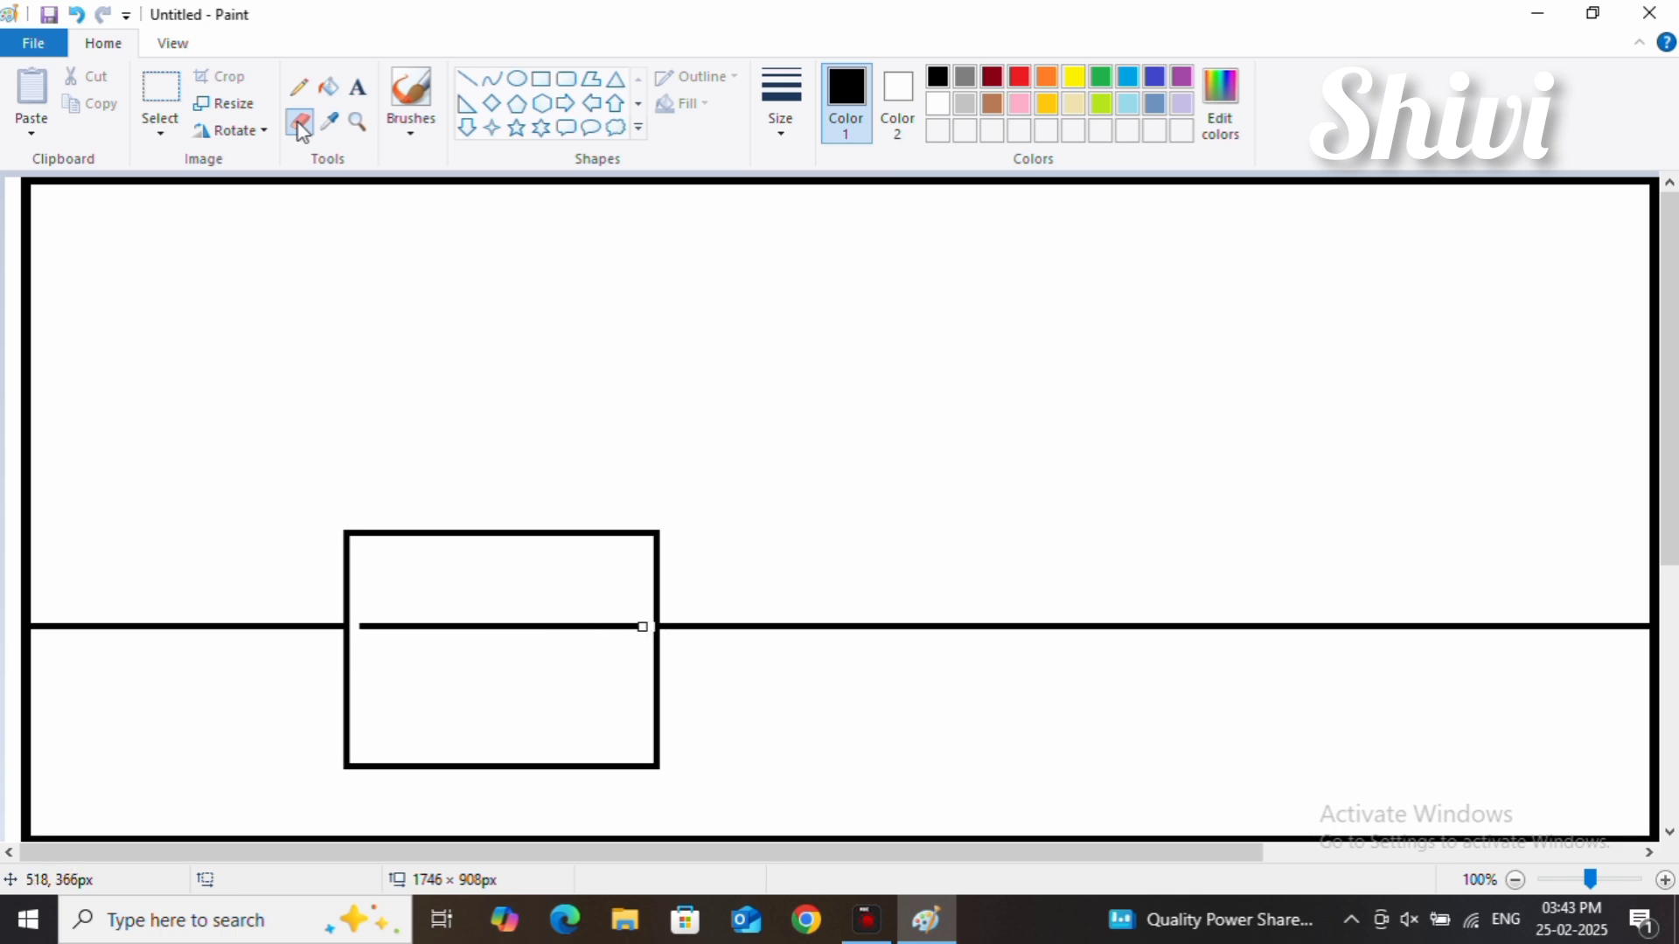
drag(643, 627, 483, 630)
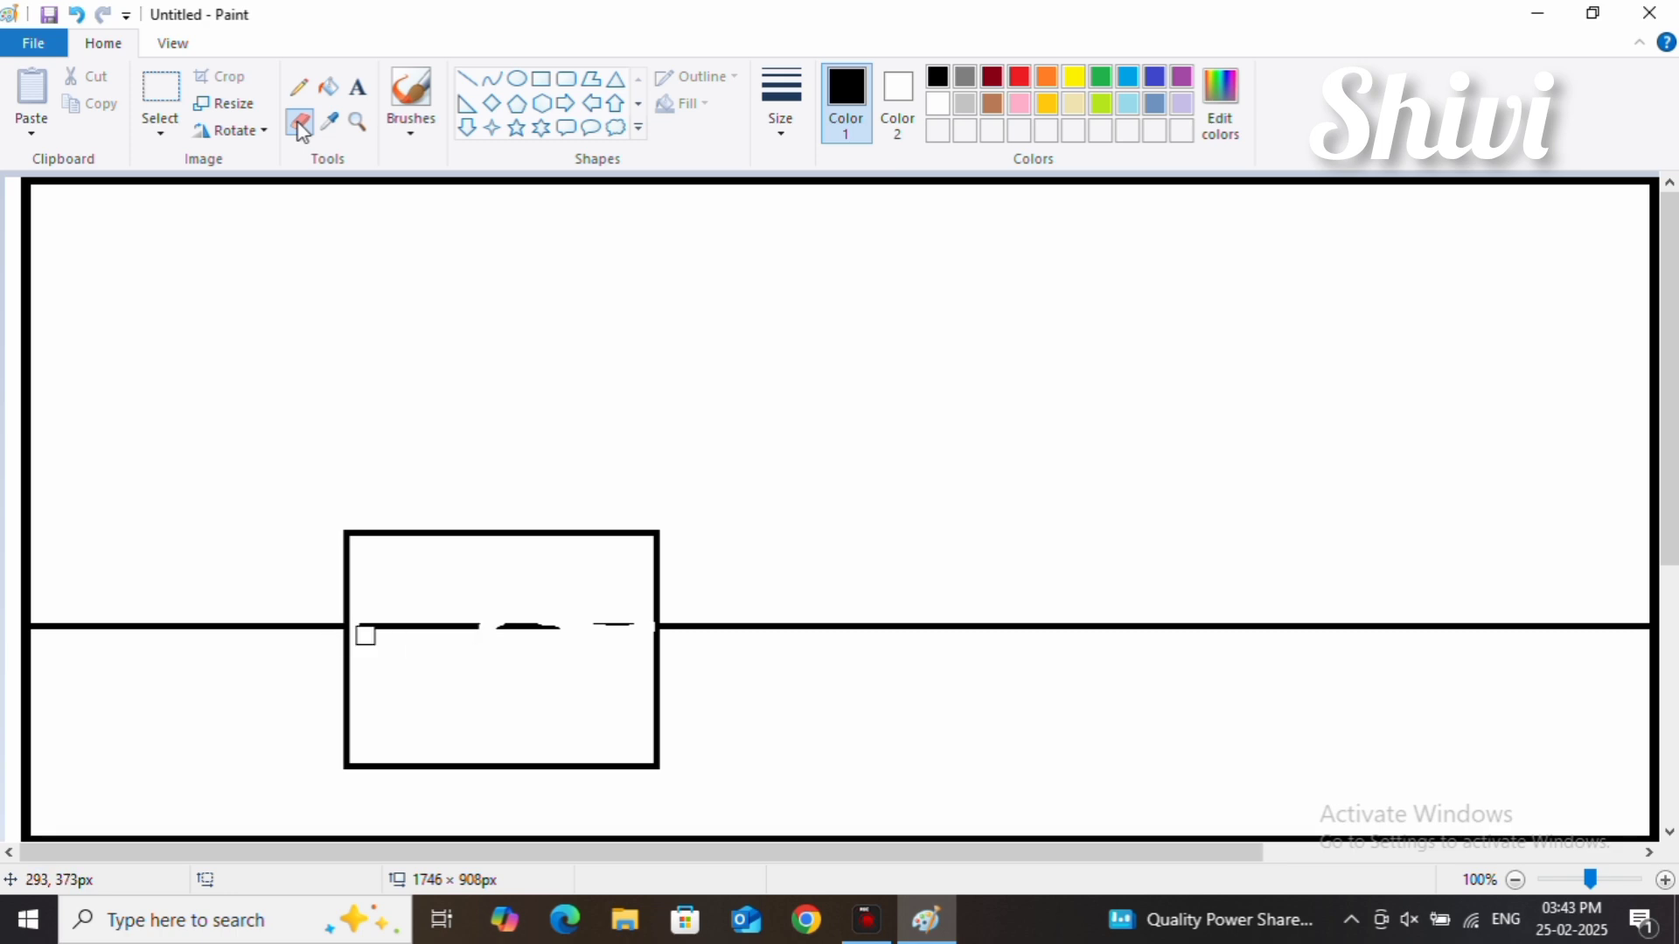
drag(367, 632, 626, 627)
drag(411, 630, 428, 625)
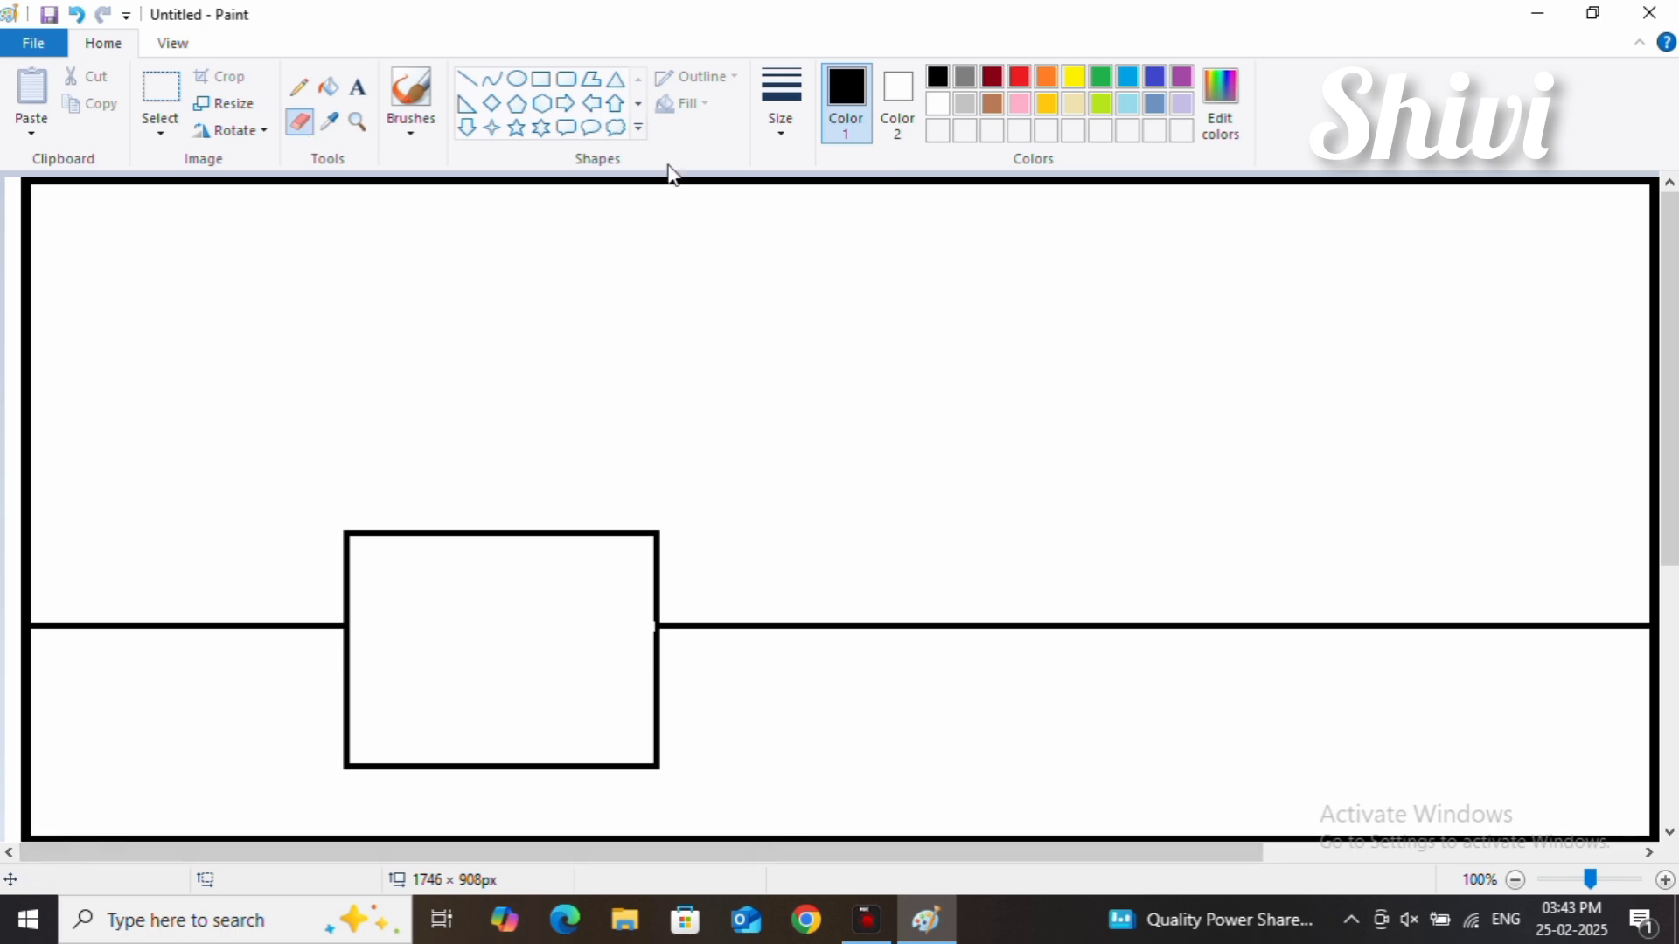
click(616, 80)
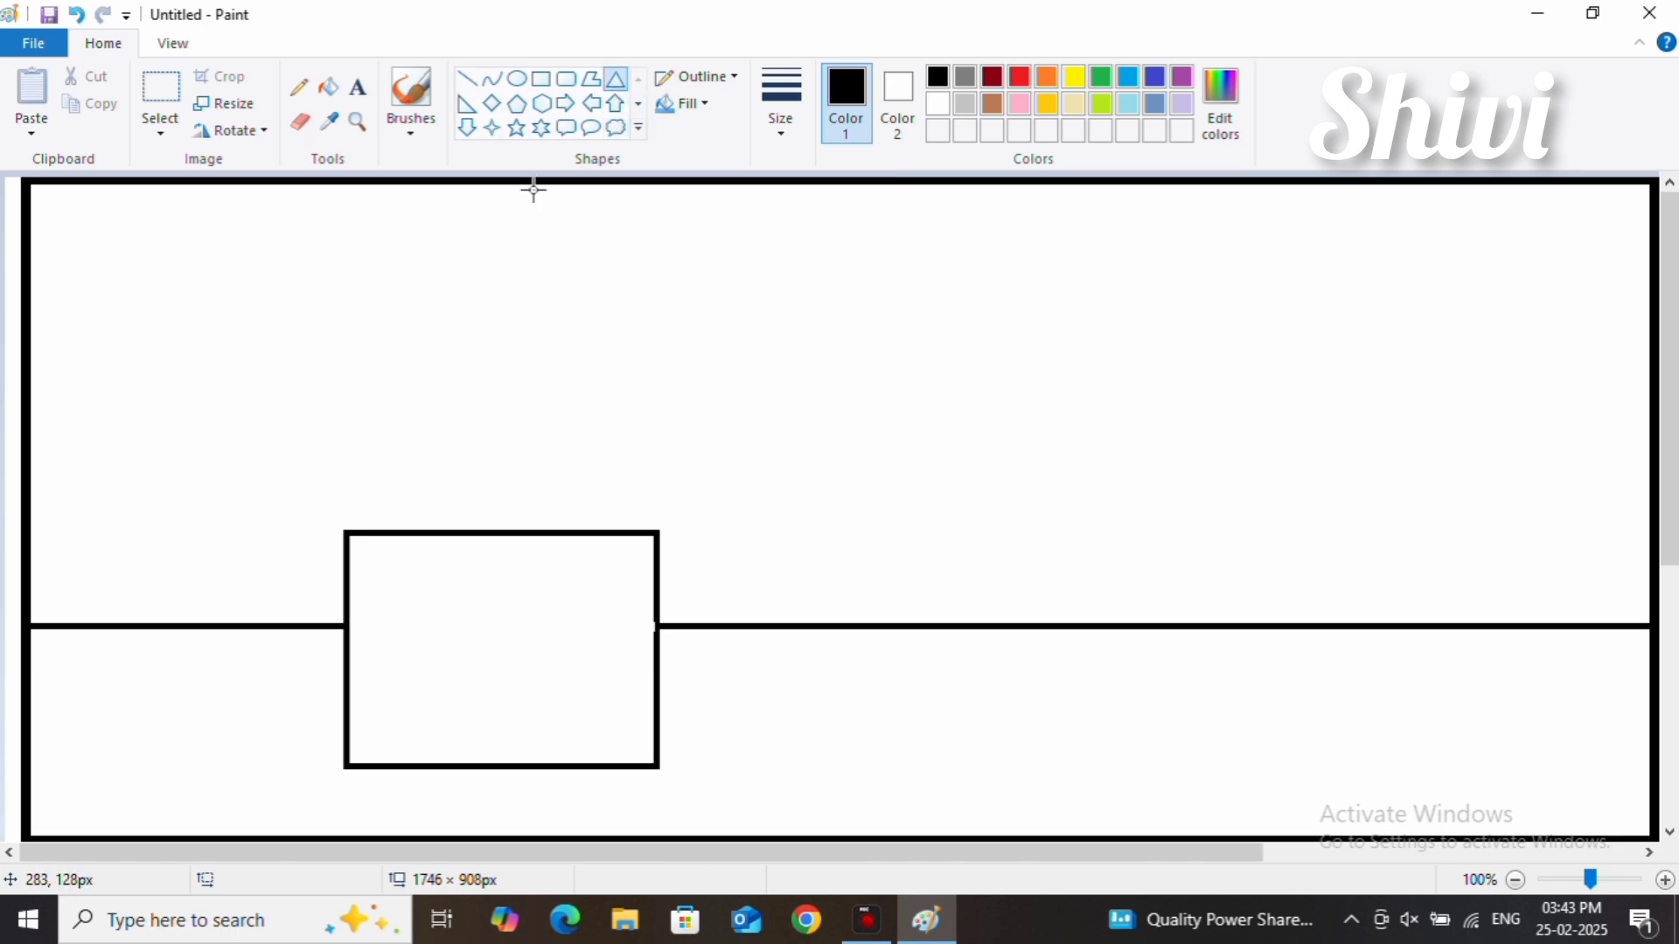
drag(336, 335, 795, 533)
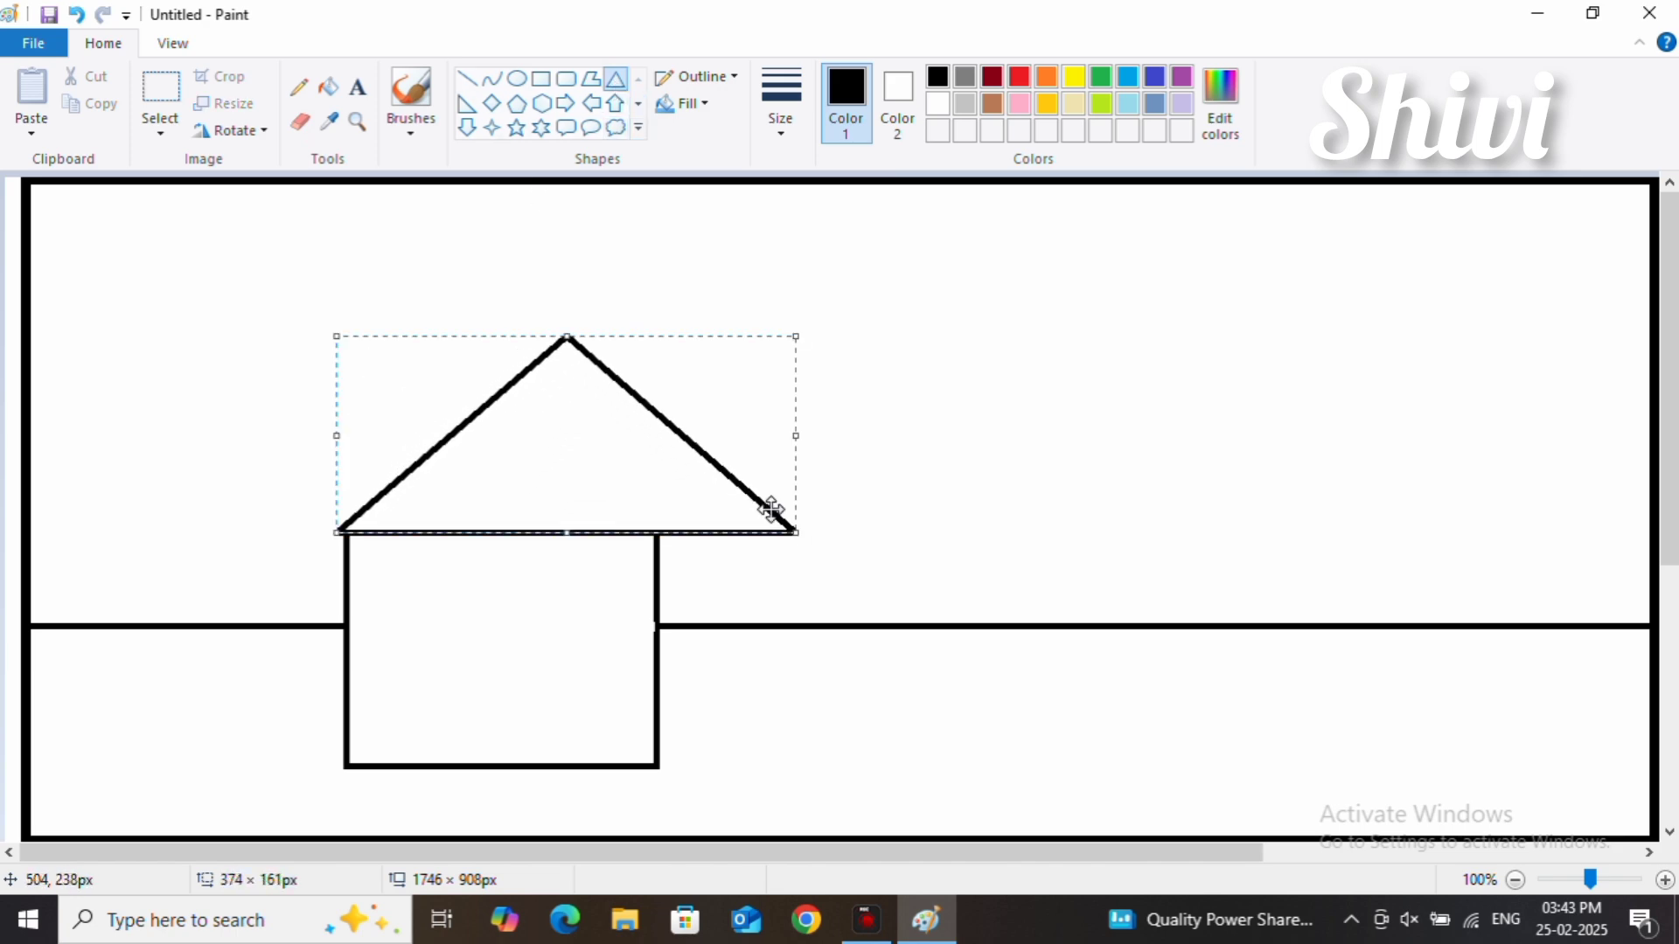
drag(625, 470, 588, 484)
drag(468, 414, 453, 405)
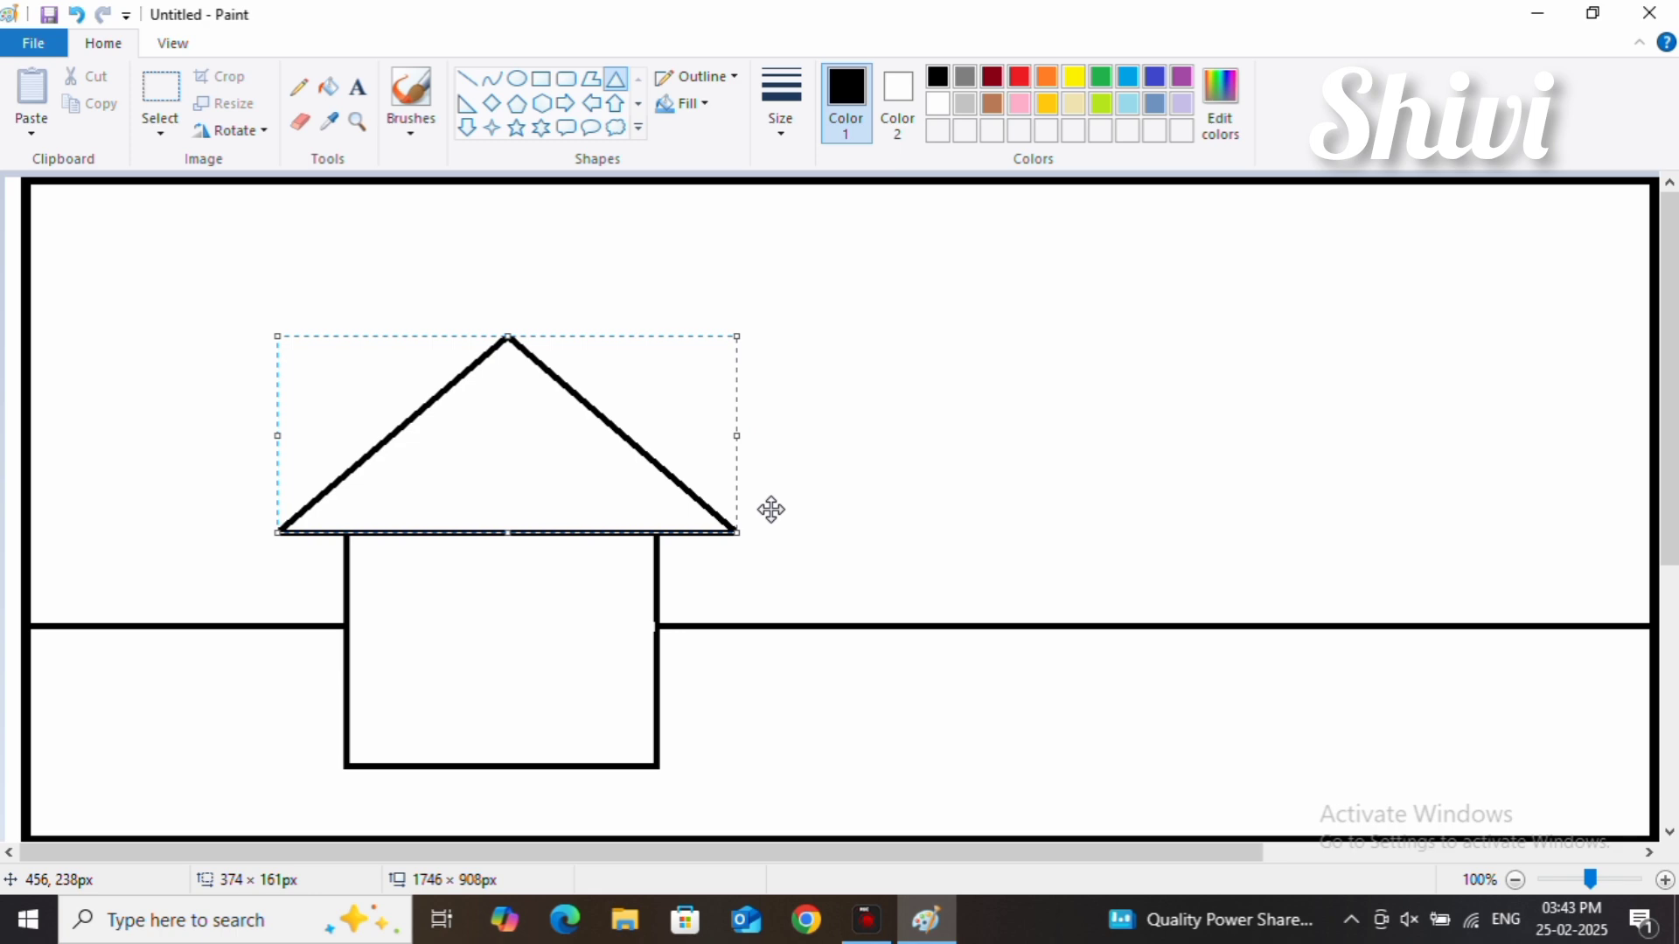
click(762, 471)
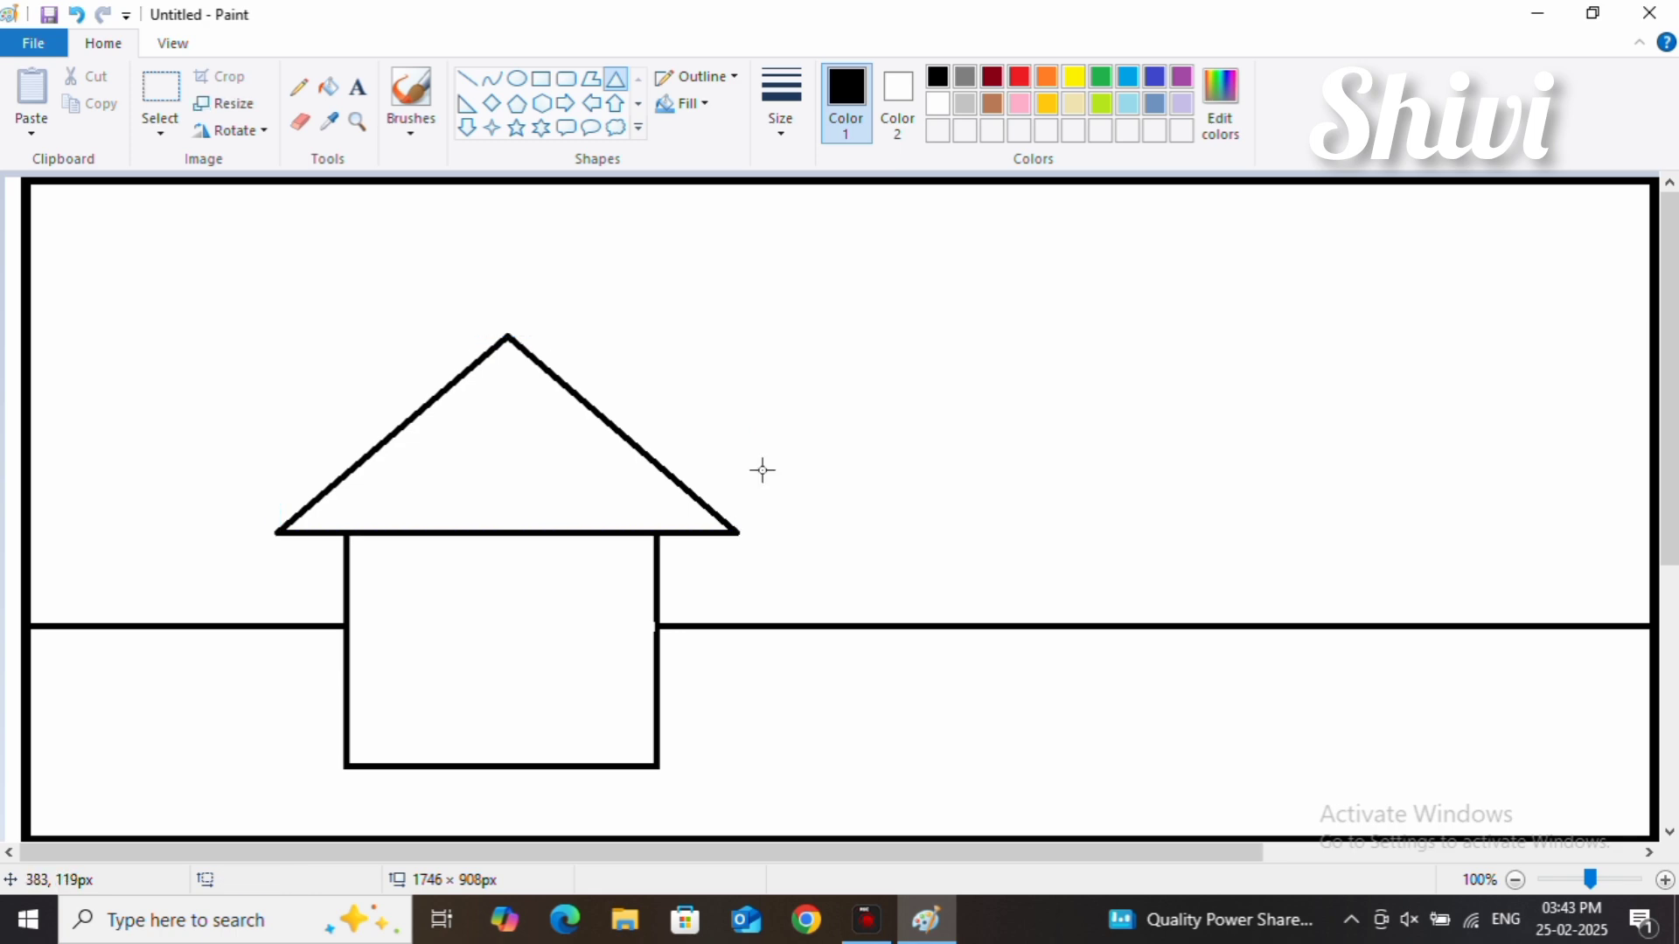
click(329, 87)
key(ctrl+z)
Draw a triangular roof about 384 × 207 px and place it centred on the upper edge of the house wall
mouse_move(338, 257)
mouse_down()
mouse_move(409, 380)
mouse_move(808, 516)
mouse_up()
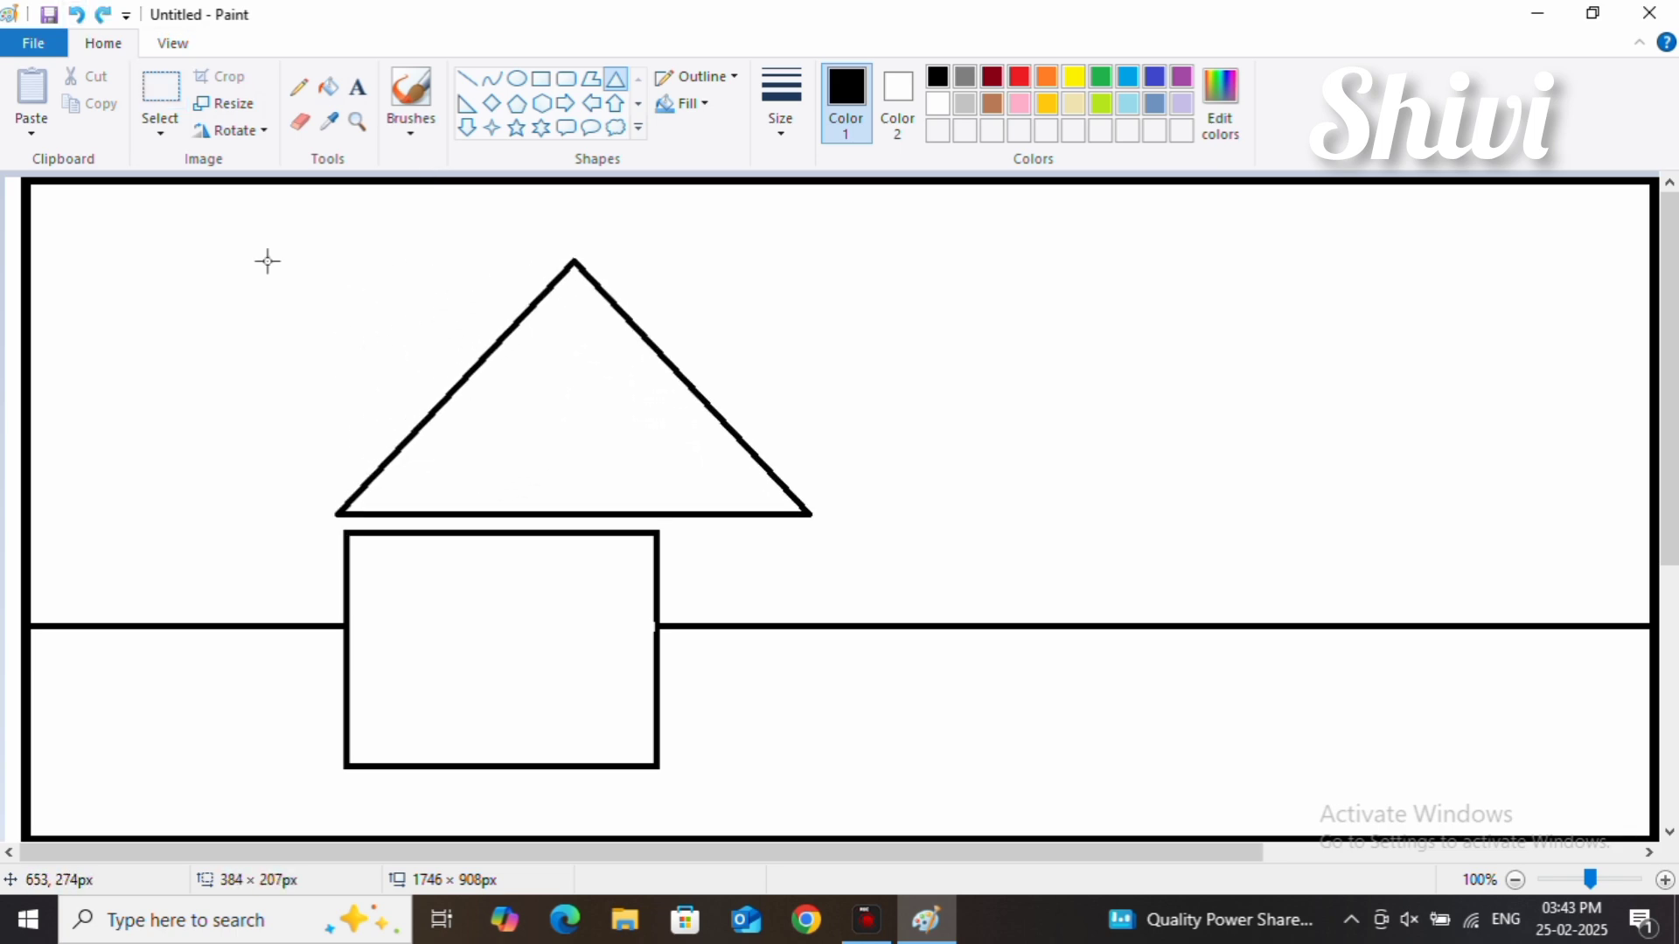
drag(600, 474, 571, 478)
drag(458, 411, 449, 413)
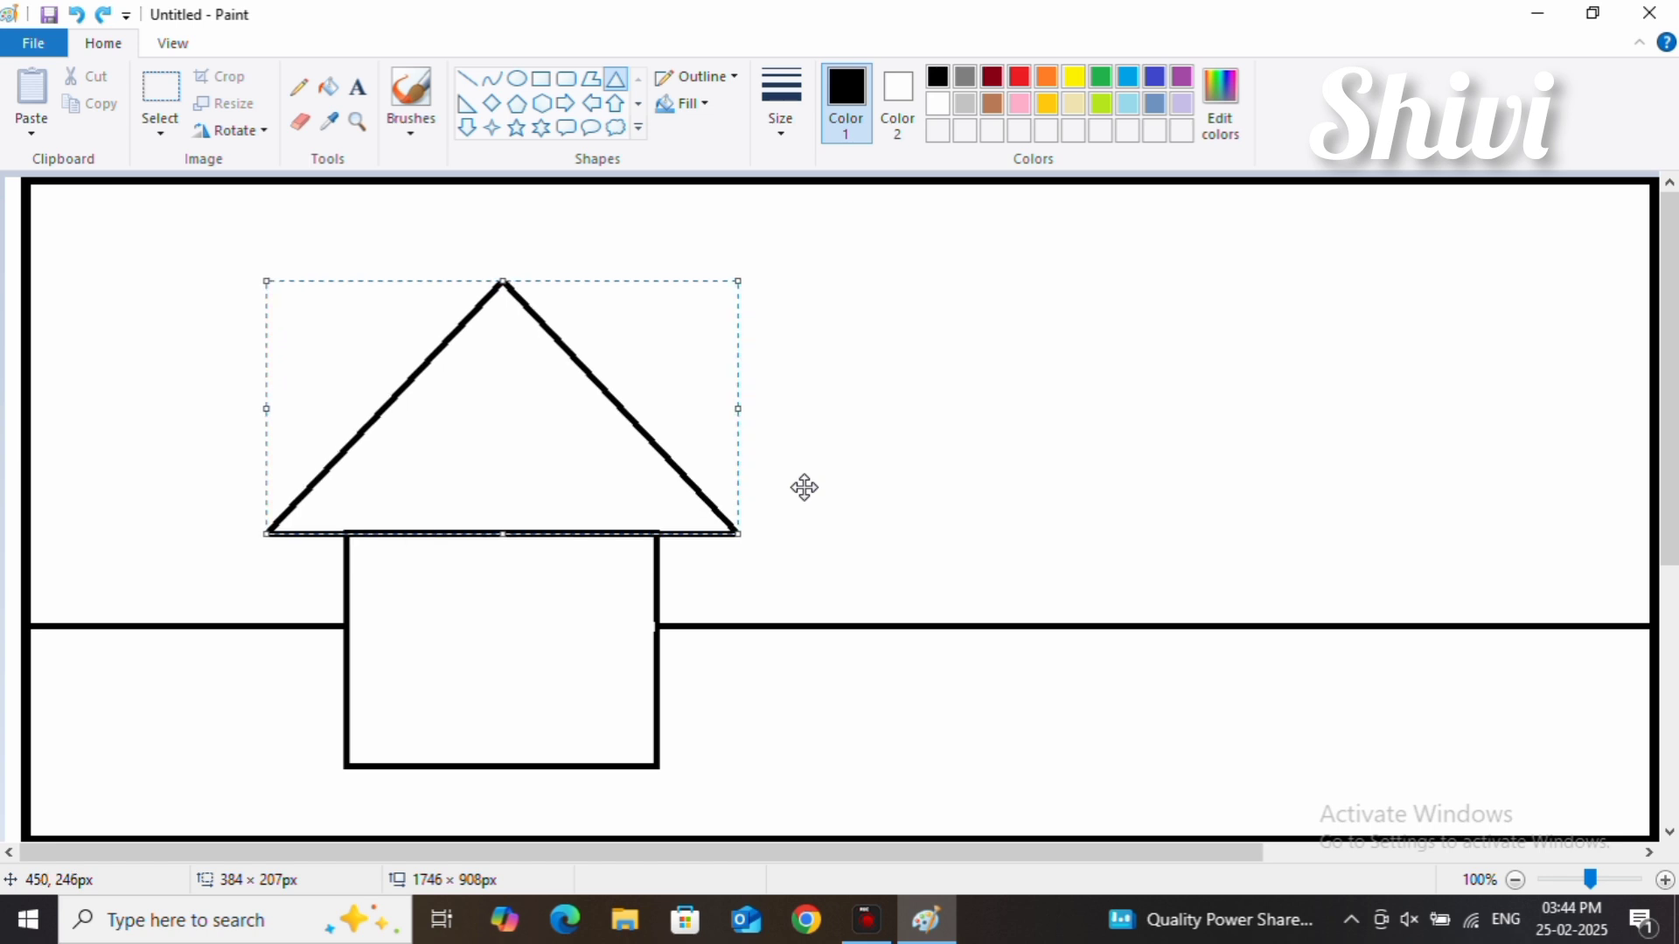
click(747, 444)
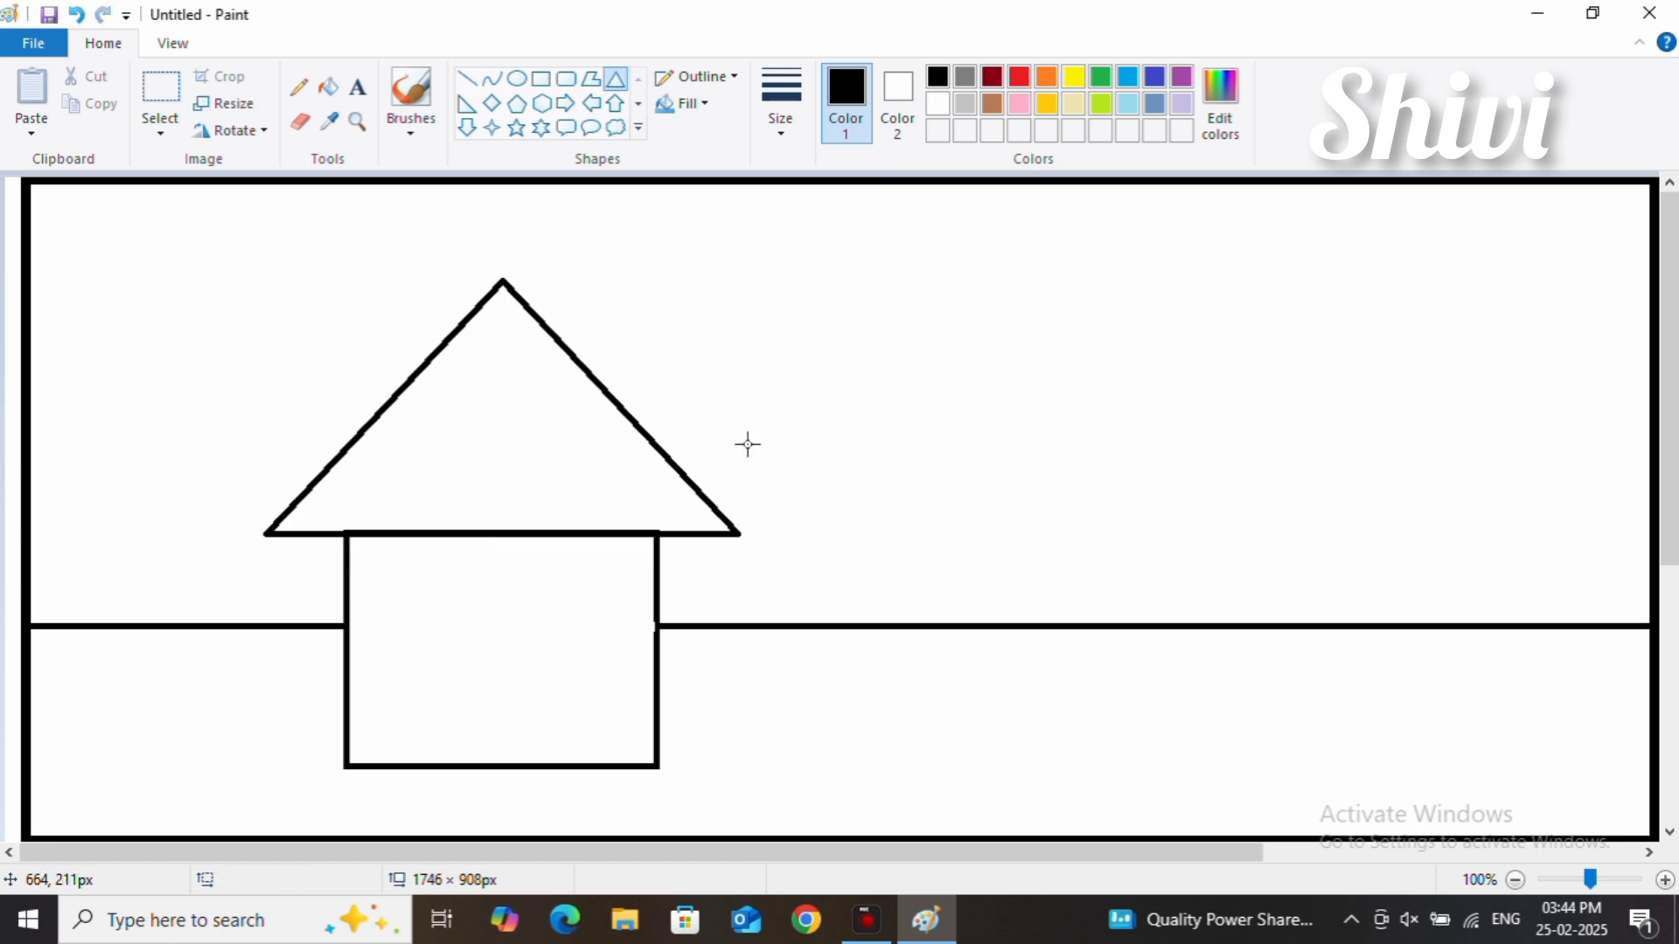
Draw a small rectangular door in the middle of the house wall, standing on its lower edge
click(542, 81)
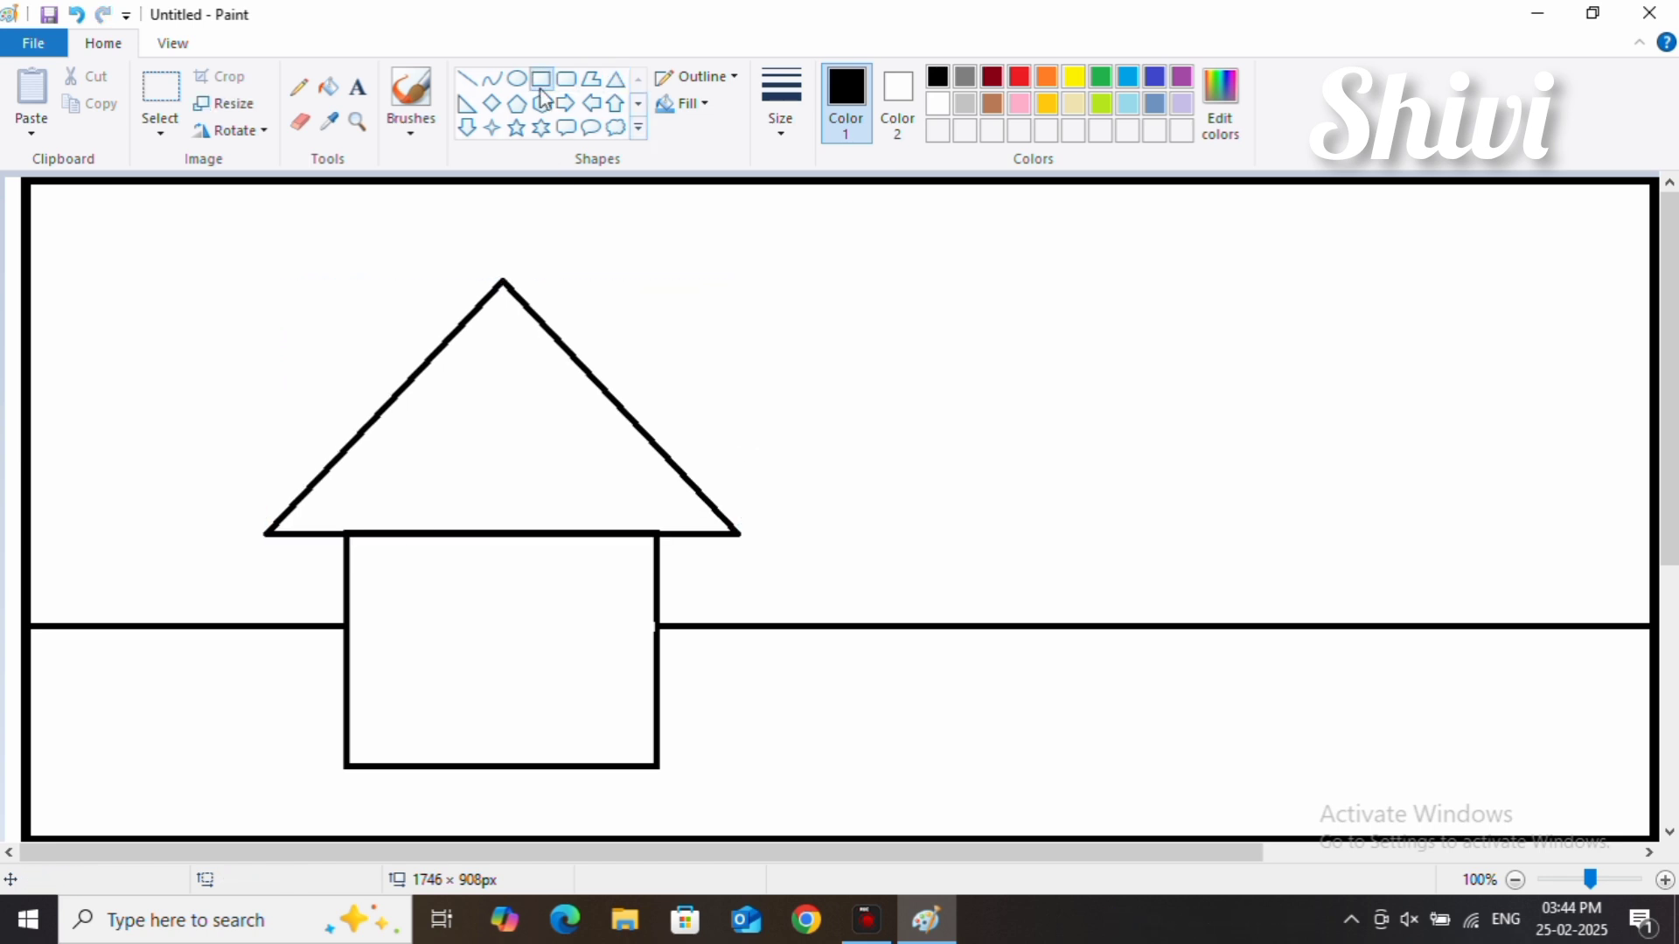
mouse_move(450, 642)
mouse_down()
mouse_move(526, 766)
mouse_move(553, 766)
mouse_up()
click(575, 752)
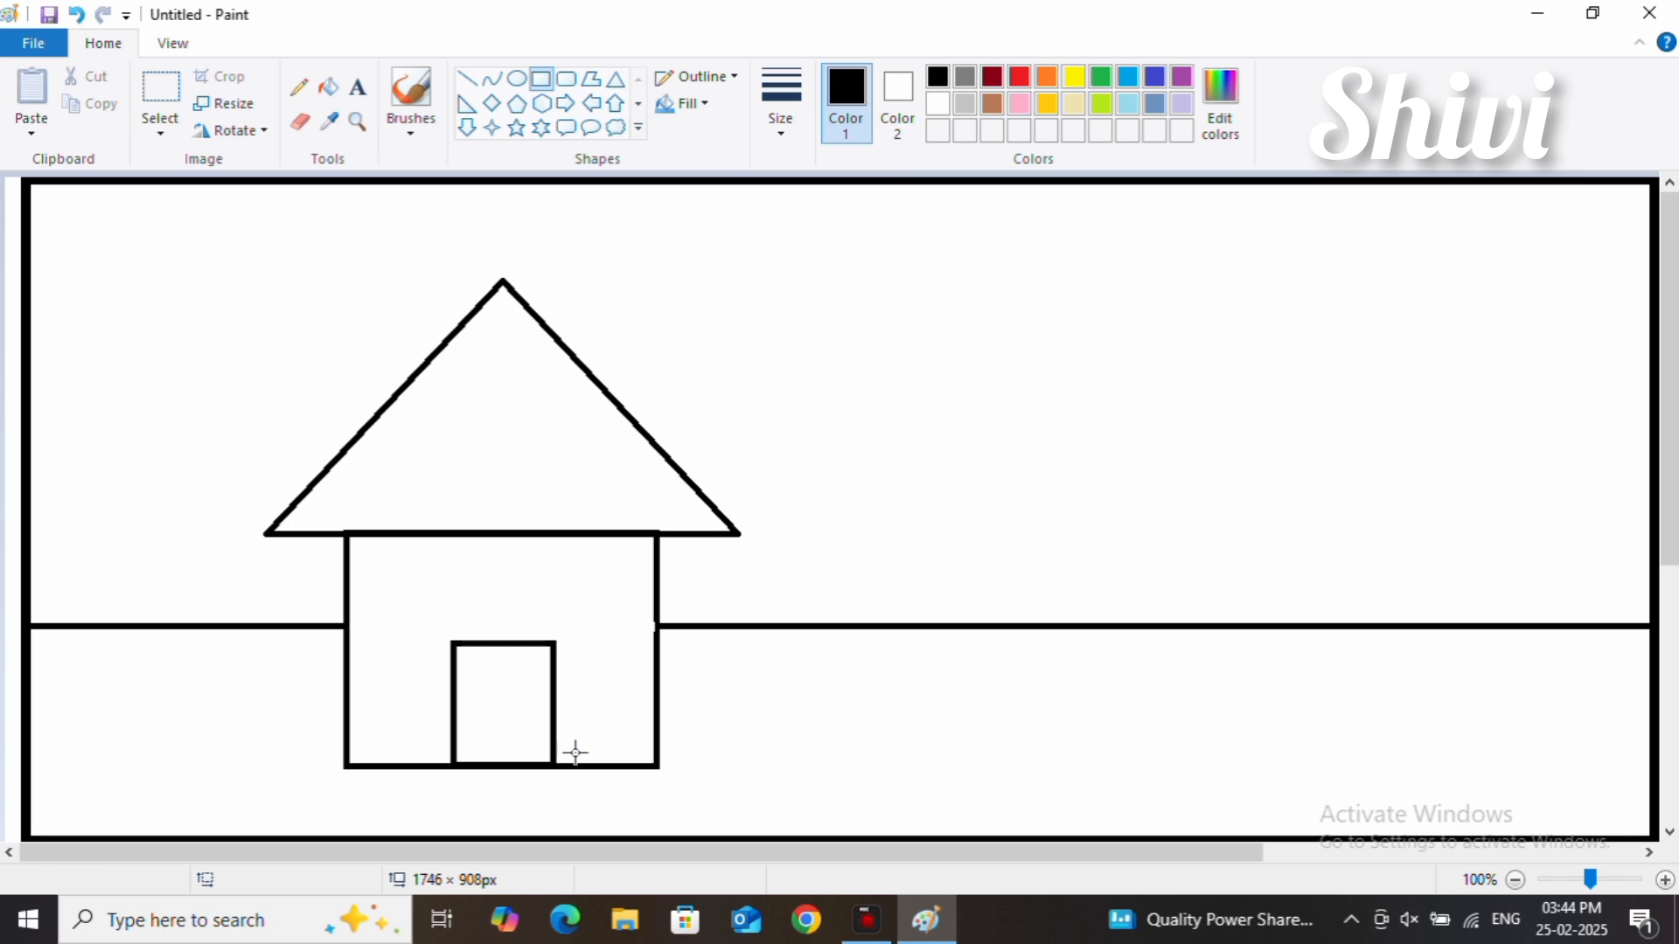
Draw a triangular treetop about 282 × 174 px beside the house and shift it down slightly above the ground line
click(617, 78)
mouse_move(927, 257)
mouse_down()
mouse_move(1094, 457)
mouse_move(1291, 473)
mouse_move(1247, 484)
mouse_up()
mouse_move(985, 455)
mouse_down()
mouse_move(910, 454)
mouse_move(928, 452)
mouse_move(879, 477)
mouse_move(893, 468)
mouse_up()
drag(1191, 468, 1257, 491)
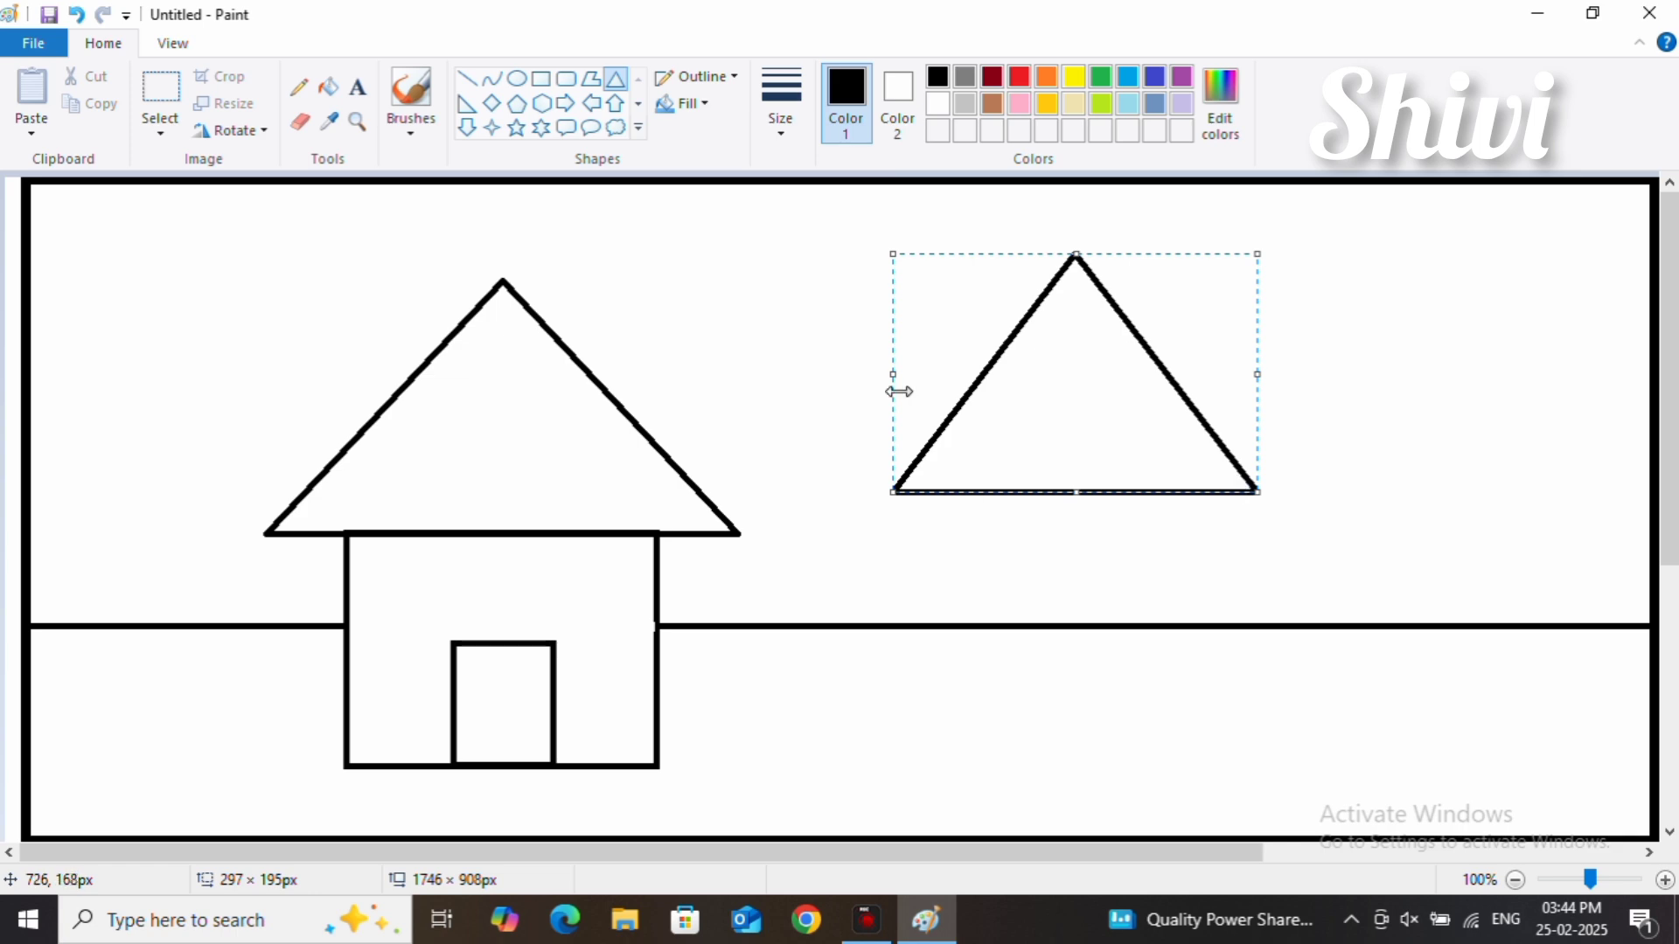
mouse_move(899, 390)
mouse_down()
mouse_move(914, 391)
mouse_move(898, 391)
mouse_up()
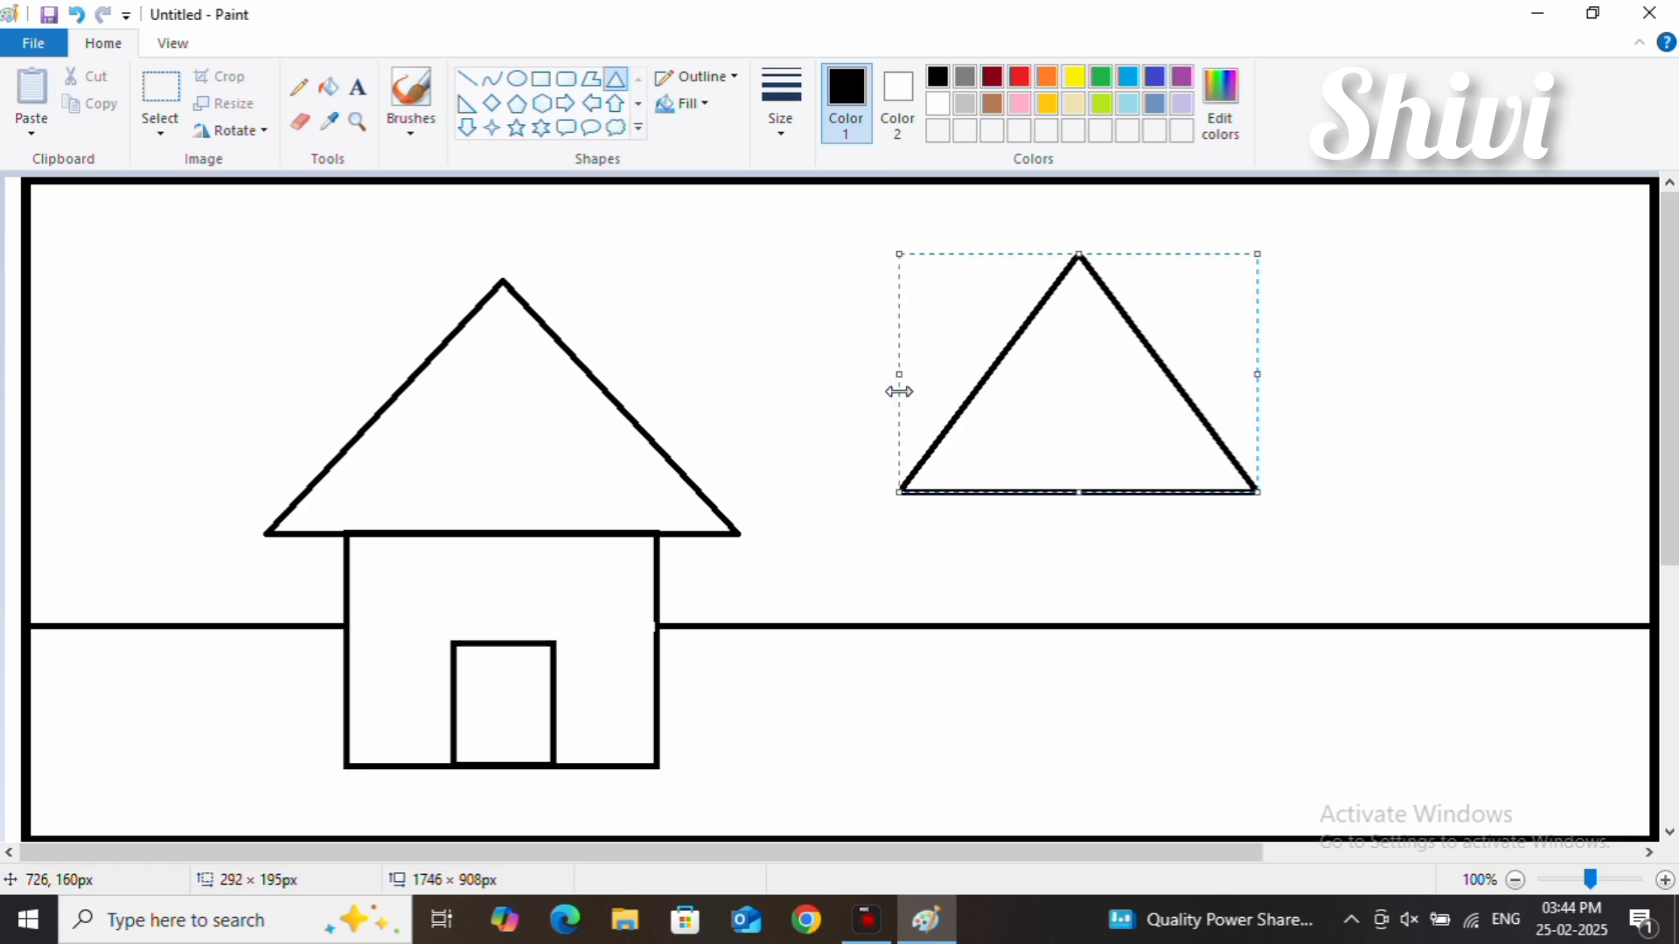
drag(1274, 382, 1292, 382)
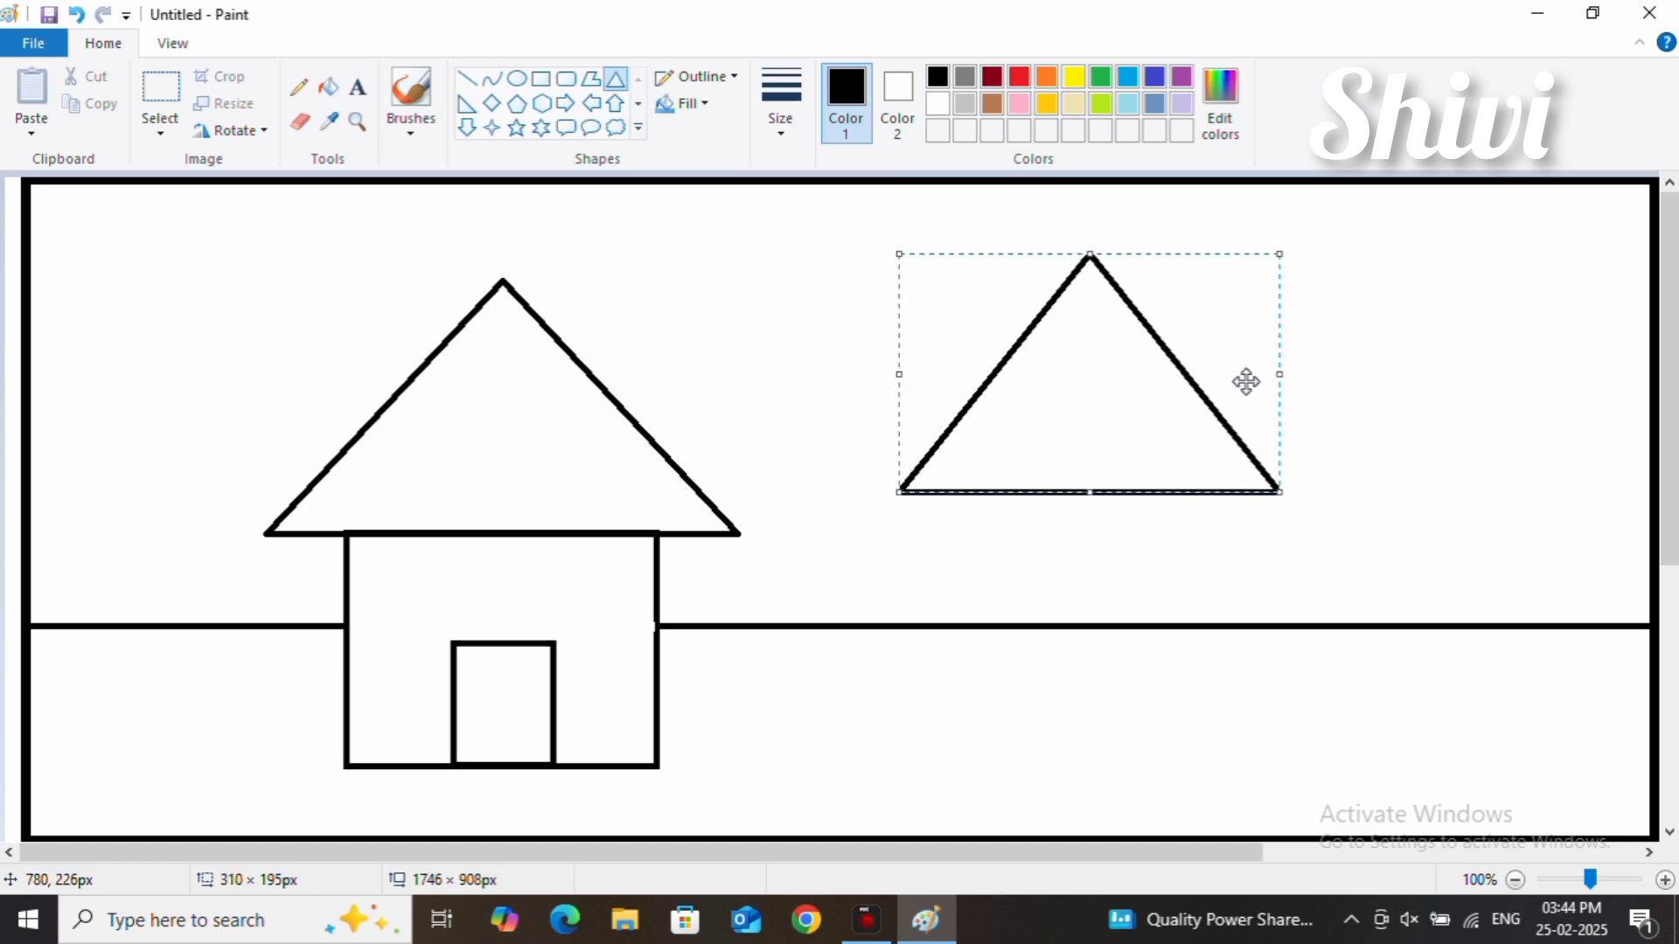
drag(907, 491, 926, 459)
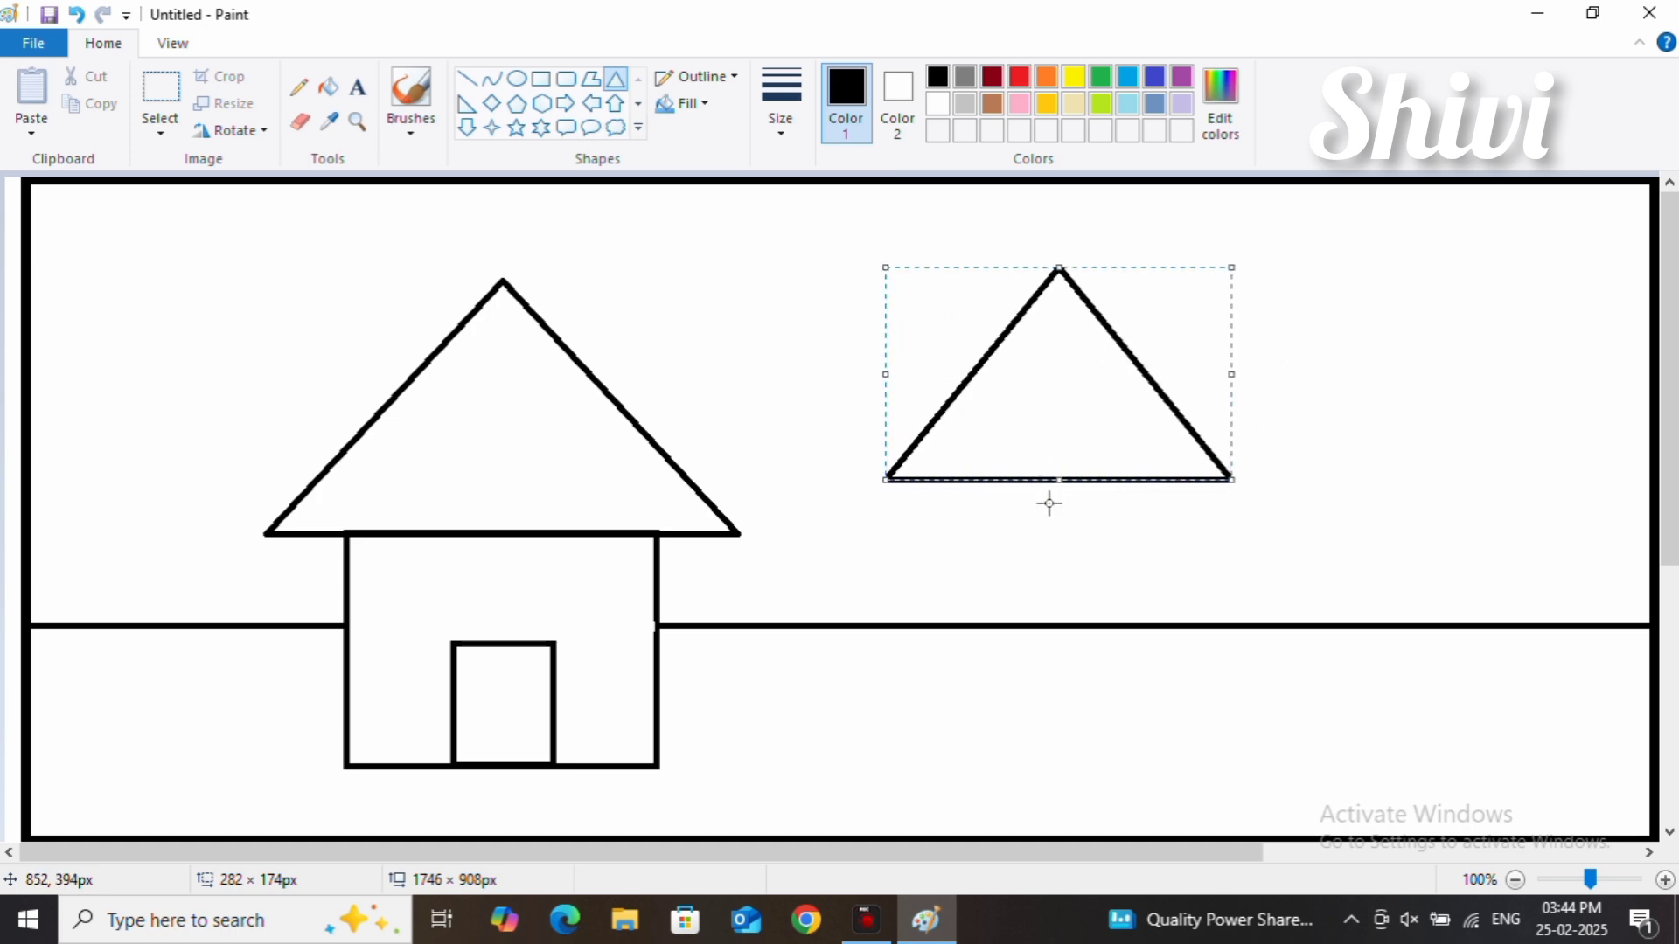
key(Down)
key(Down)
key(Down)
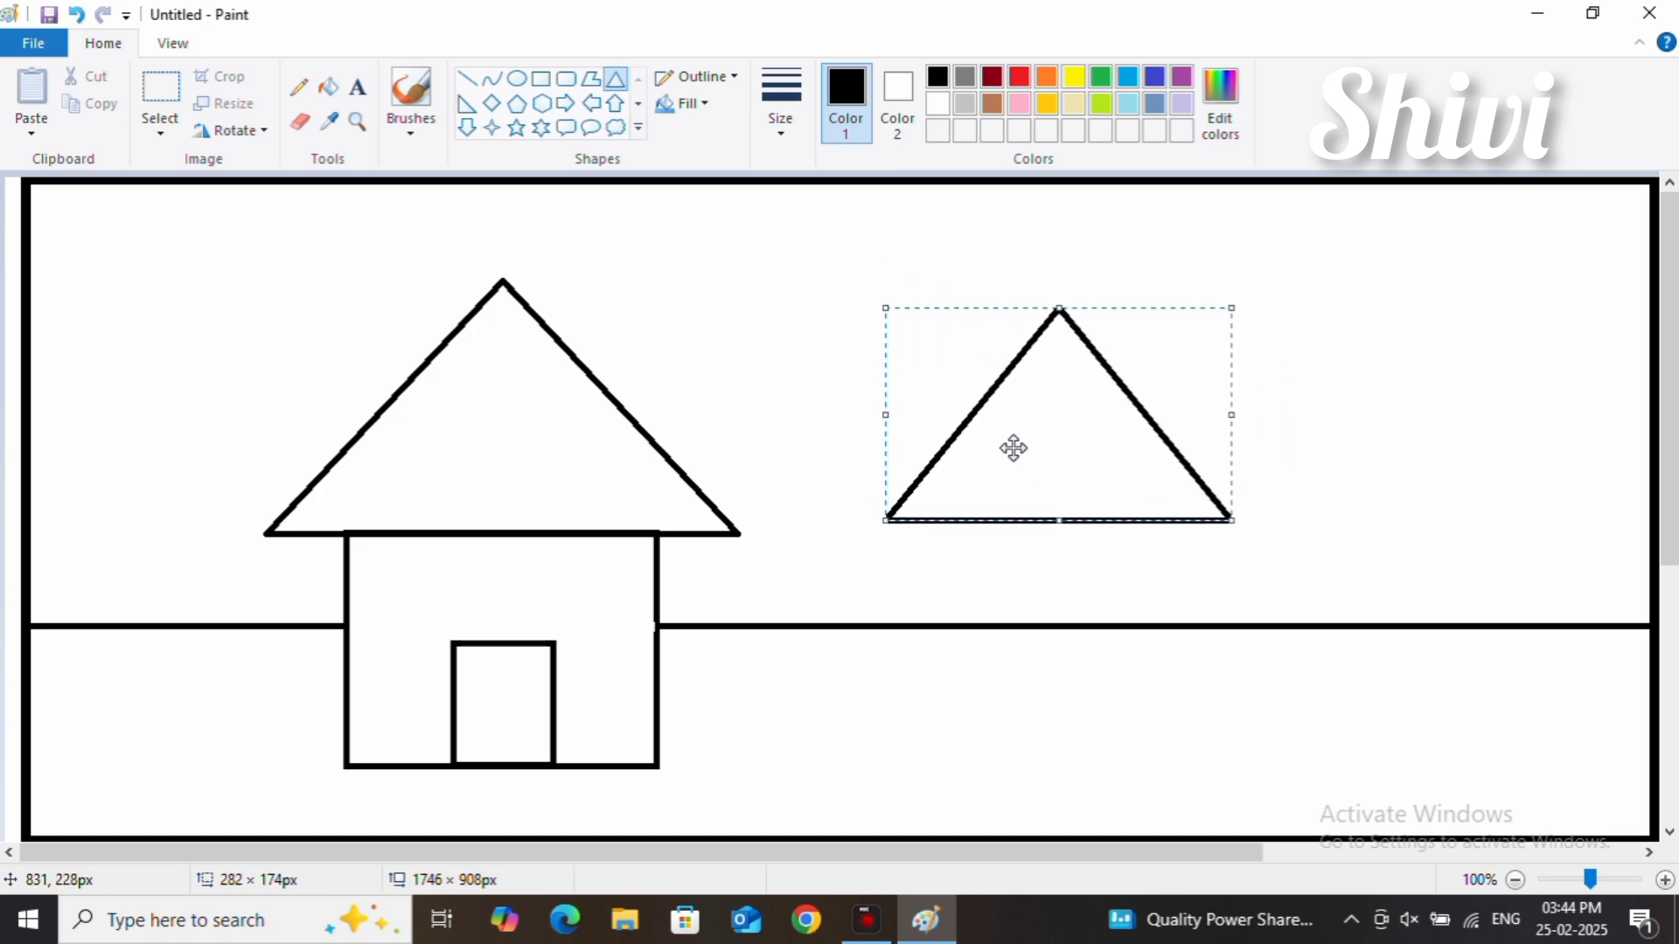
click(1235, 454)
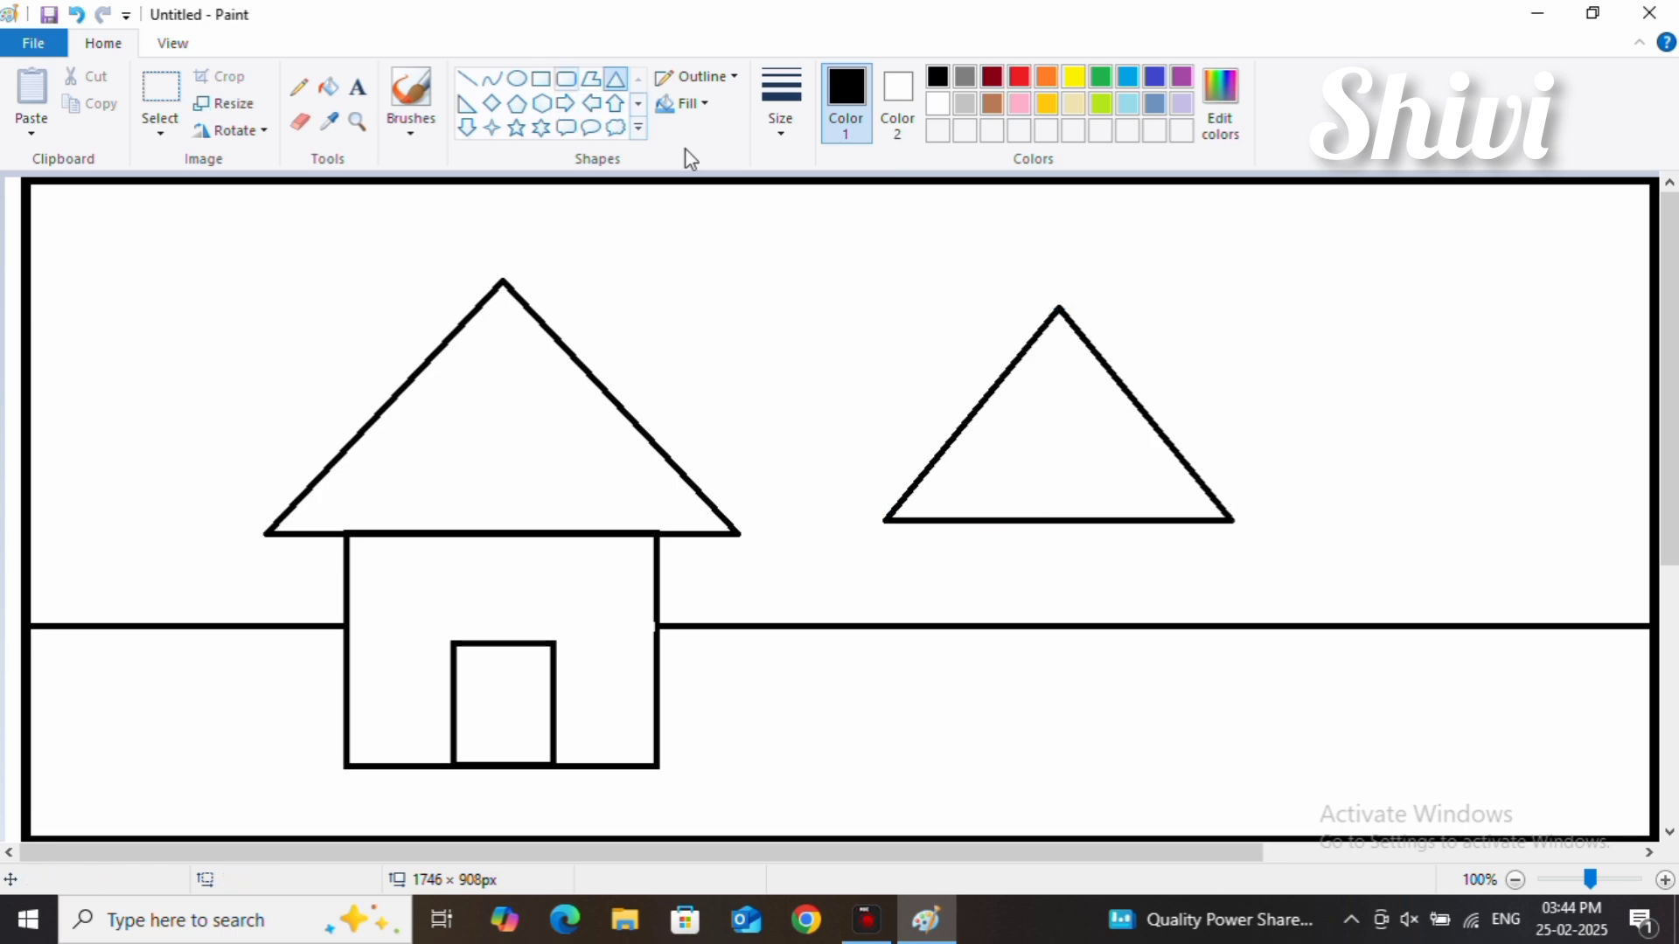
Draw a rounded-rectangle tree trunk about 63 × 197 px and centre it just beneath the treetop triangle
click(566, 79)
drag(1036, 474, 1105, 717)
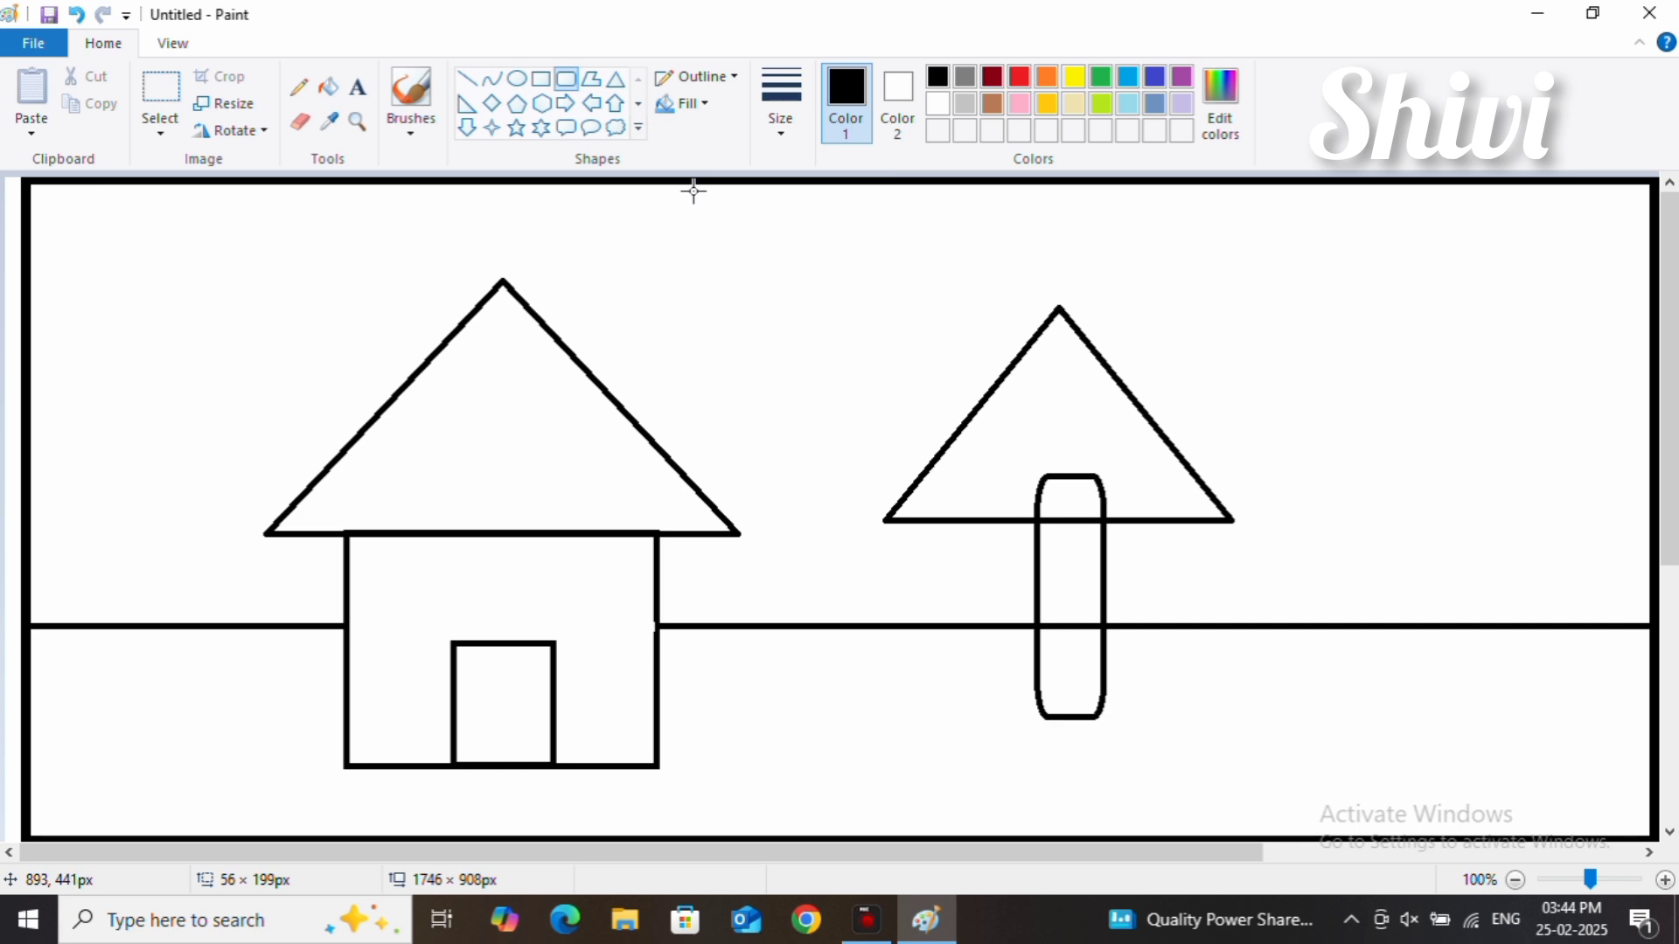
drag(1104, 717, 1112, 714)
drag(1073, 623, 1108, 695)
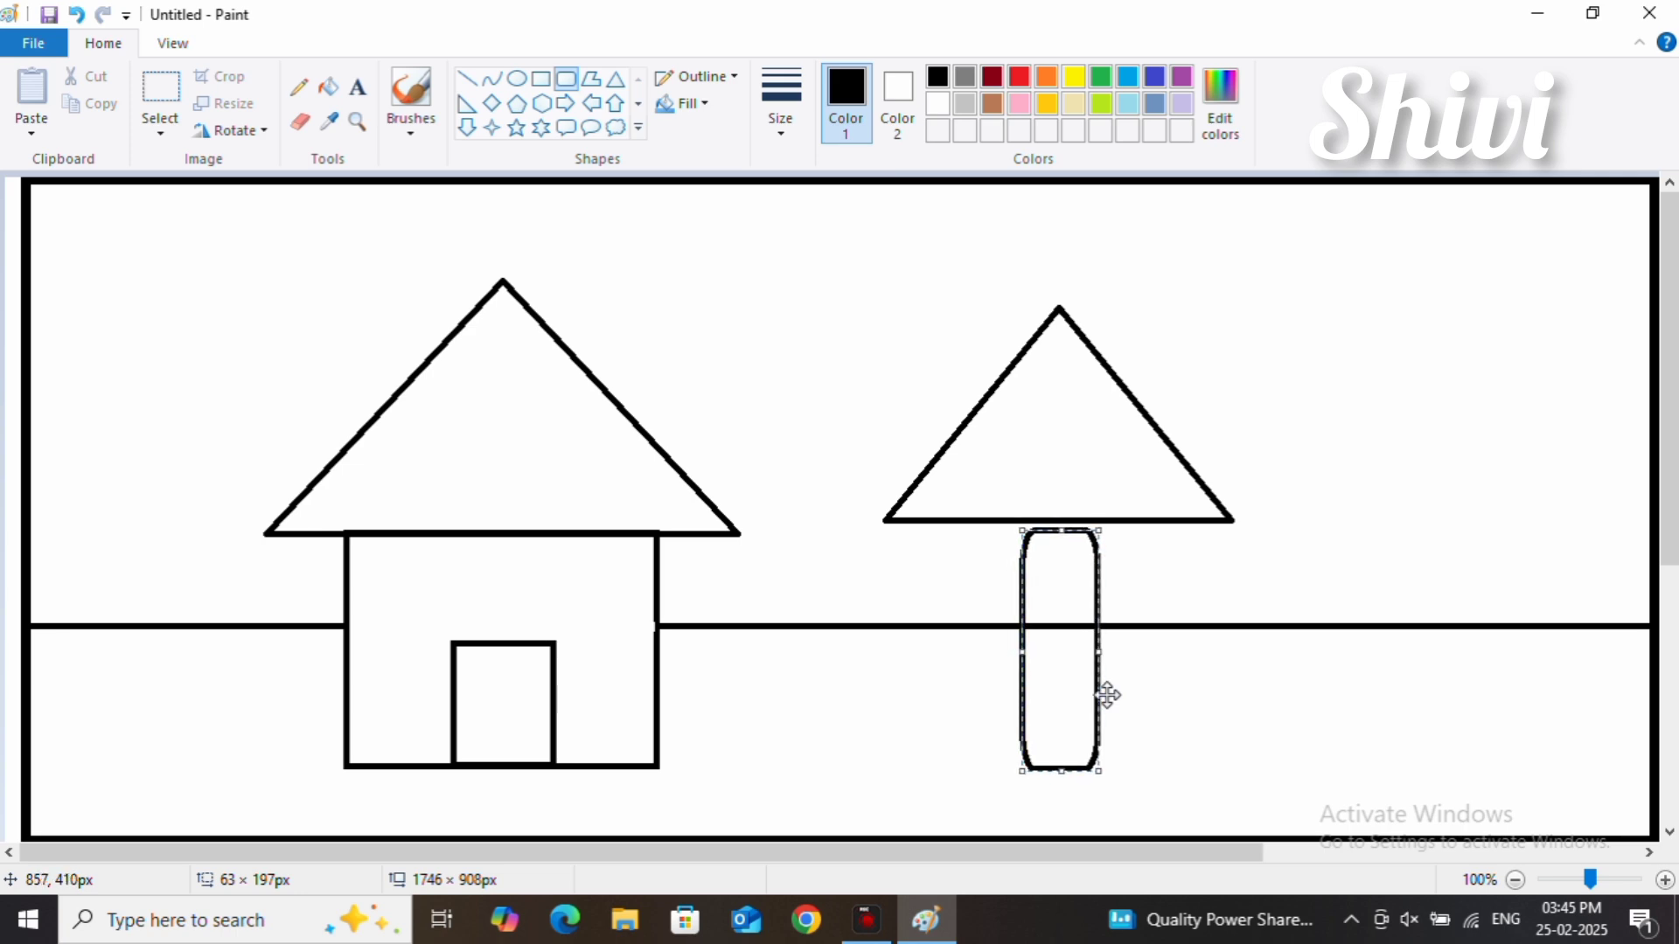
click(1131, 652)
Select the treetop triangle above the trunk and cut it from the drawing
click(161, 88)
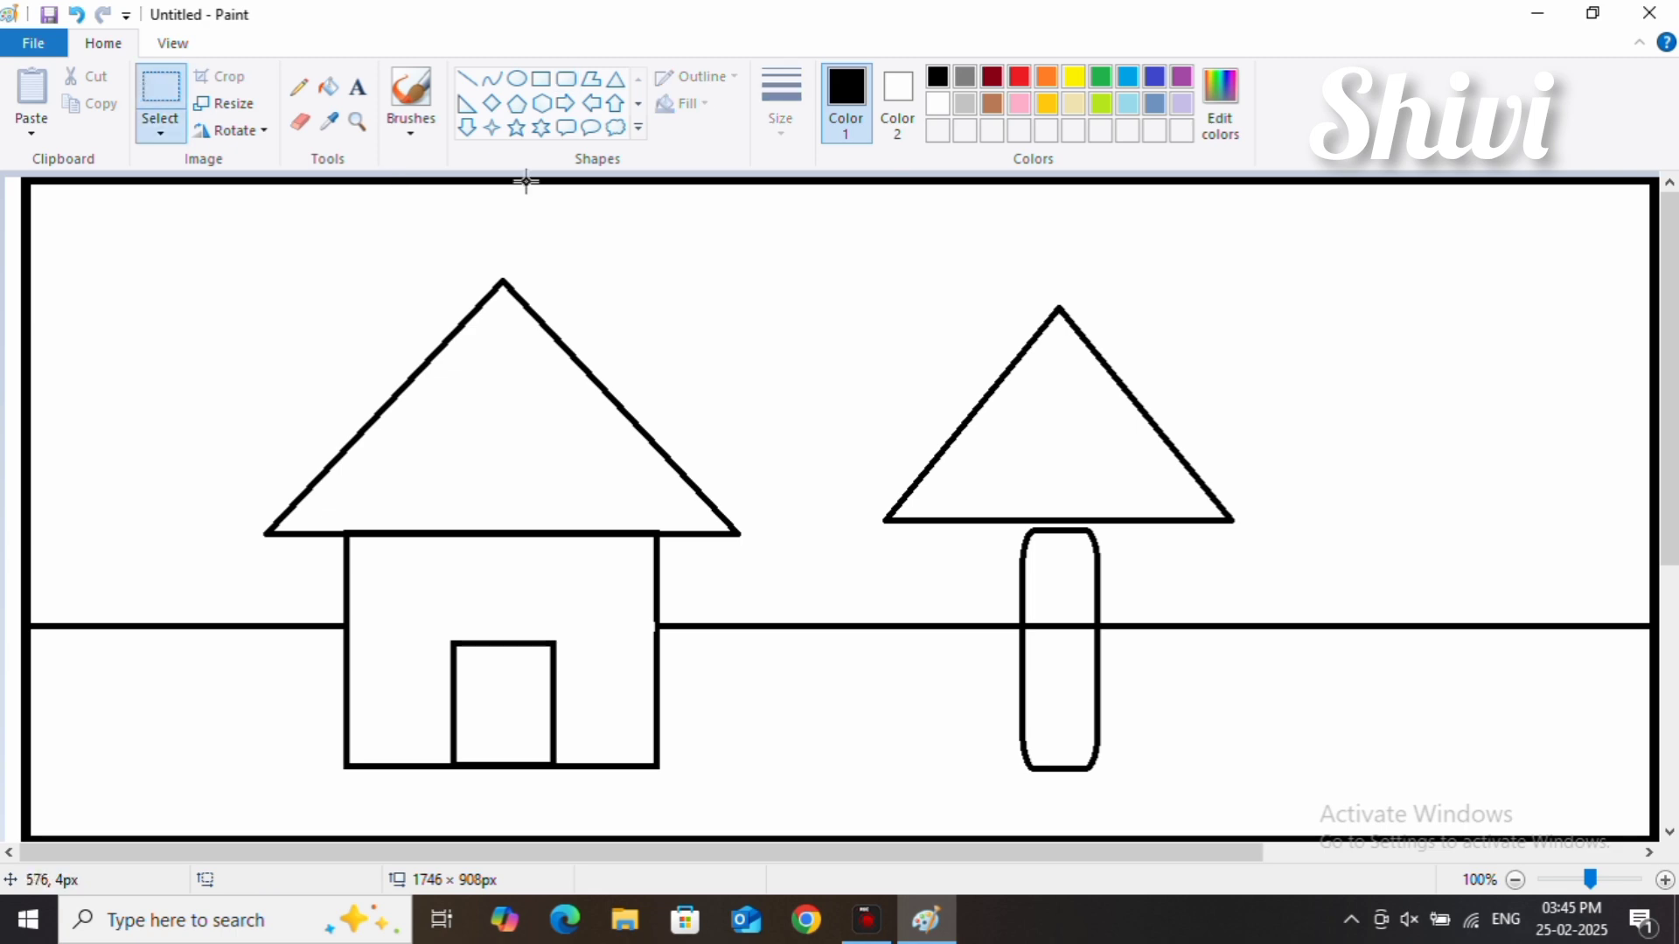
drag(820, 223, 1274, 526)
right_click(1208, 439)
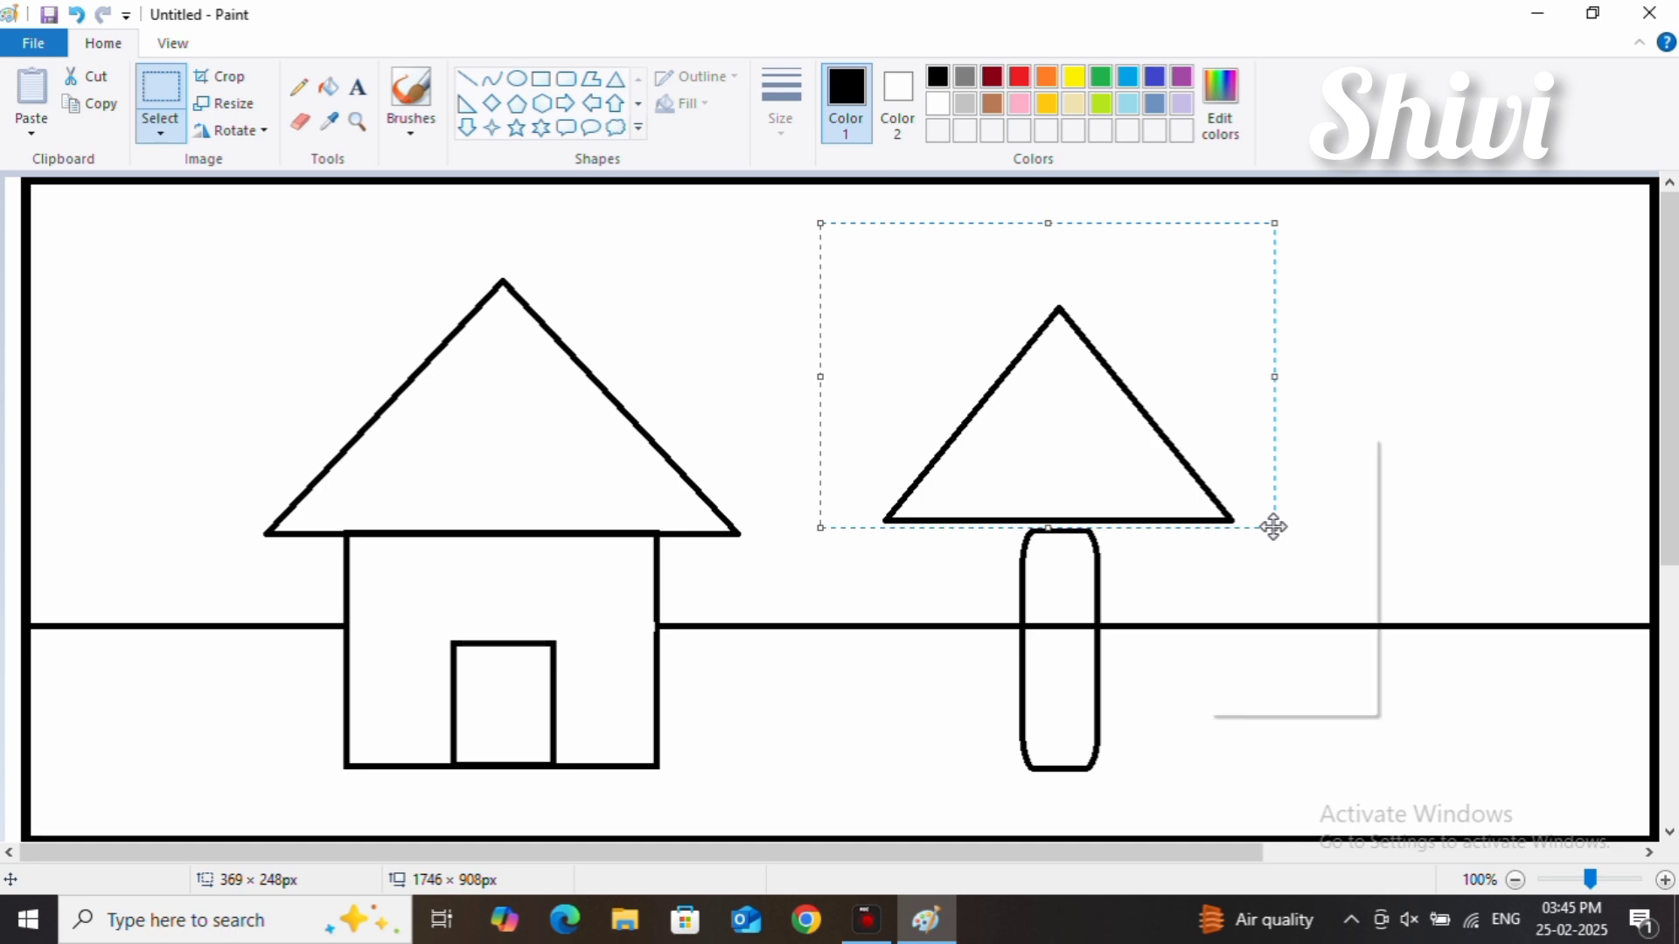
click(1259, 451)
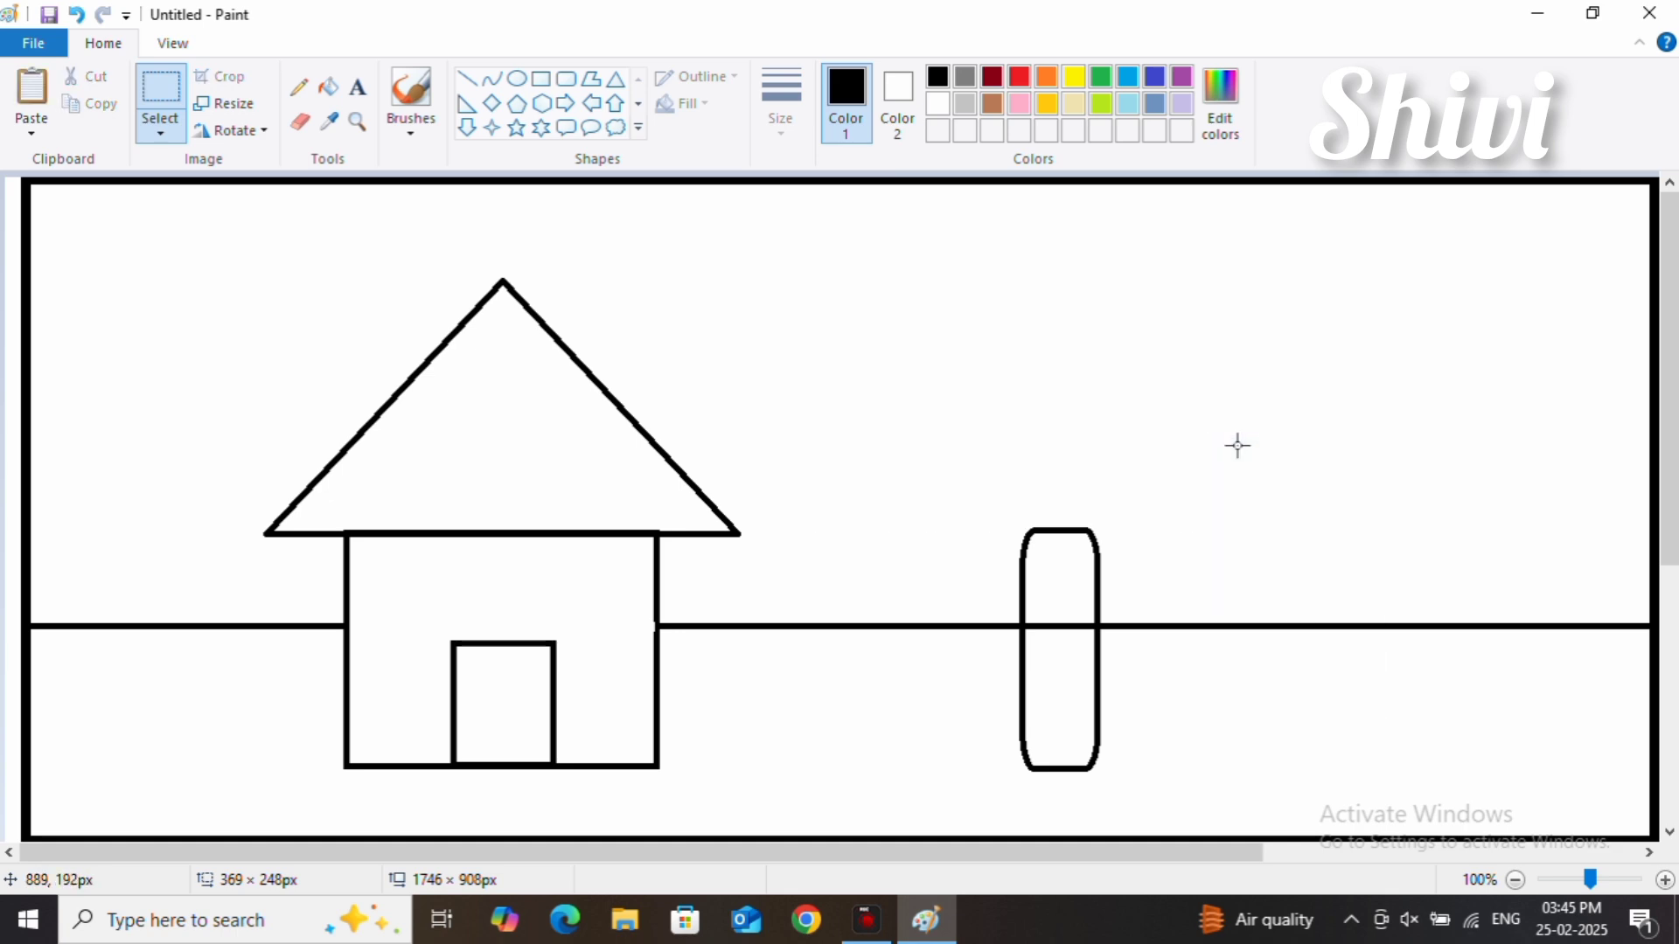
Draw a triangular treetop about 221 px tall, centred over the trunk's upper part, and erase its base line inside the trunk
click(616, 80)
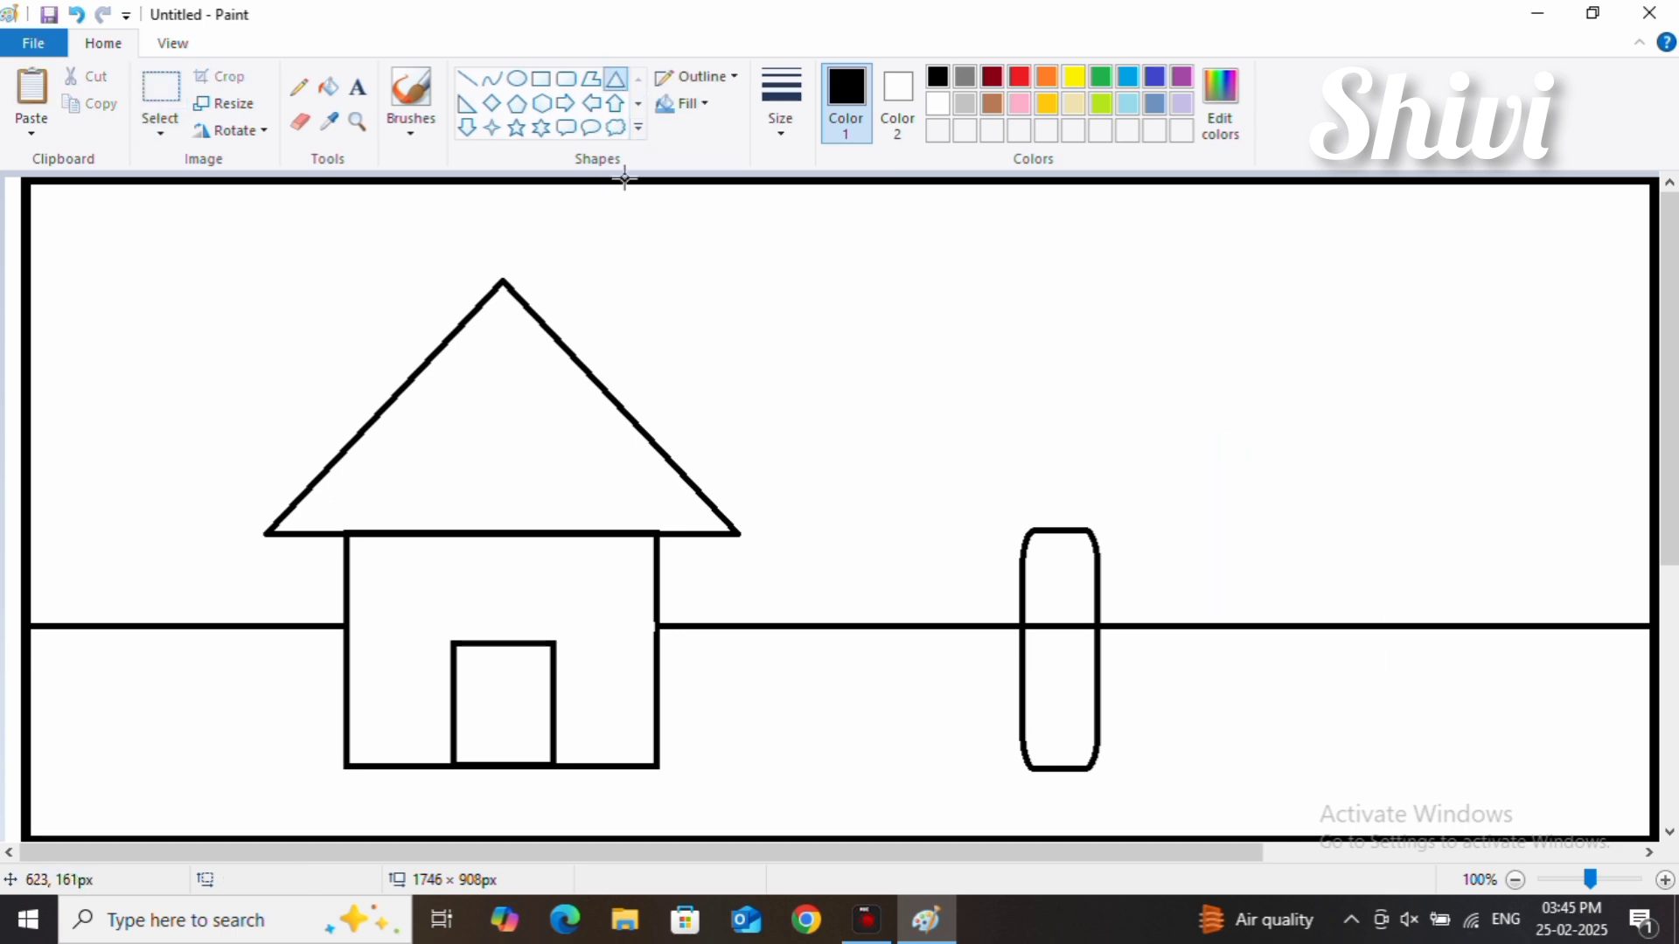
drag(933, 415, 1241, 608)
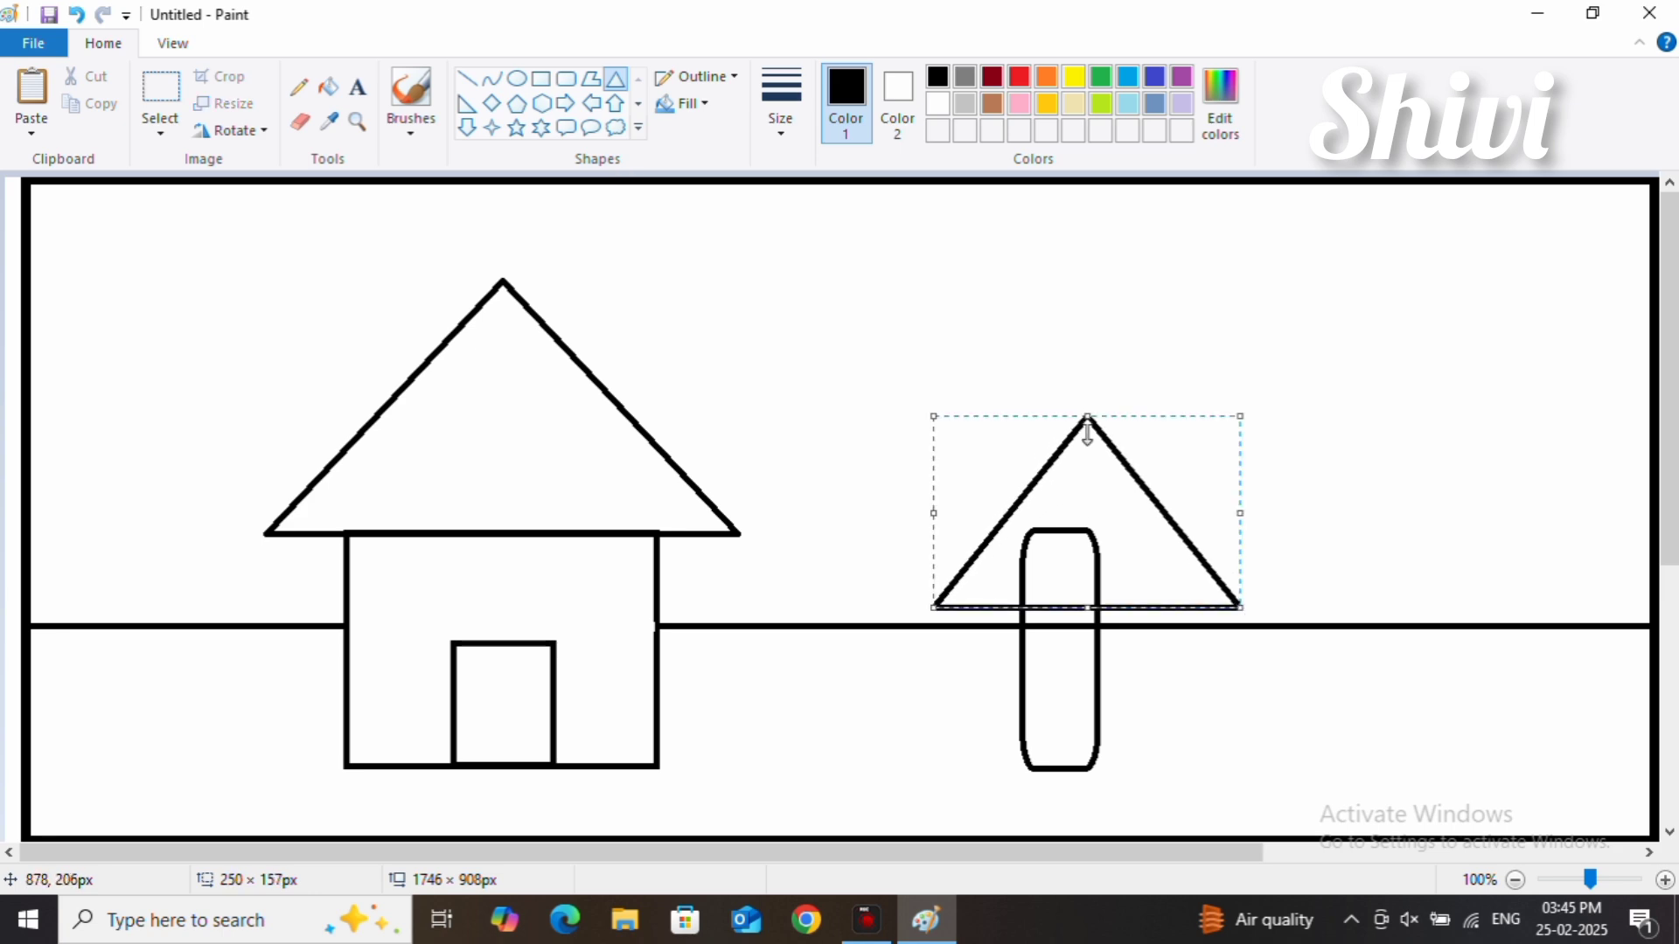
drag(1086, 417, 1064, 337)
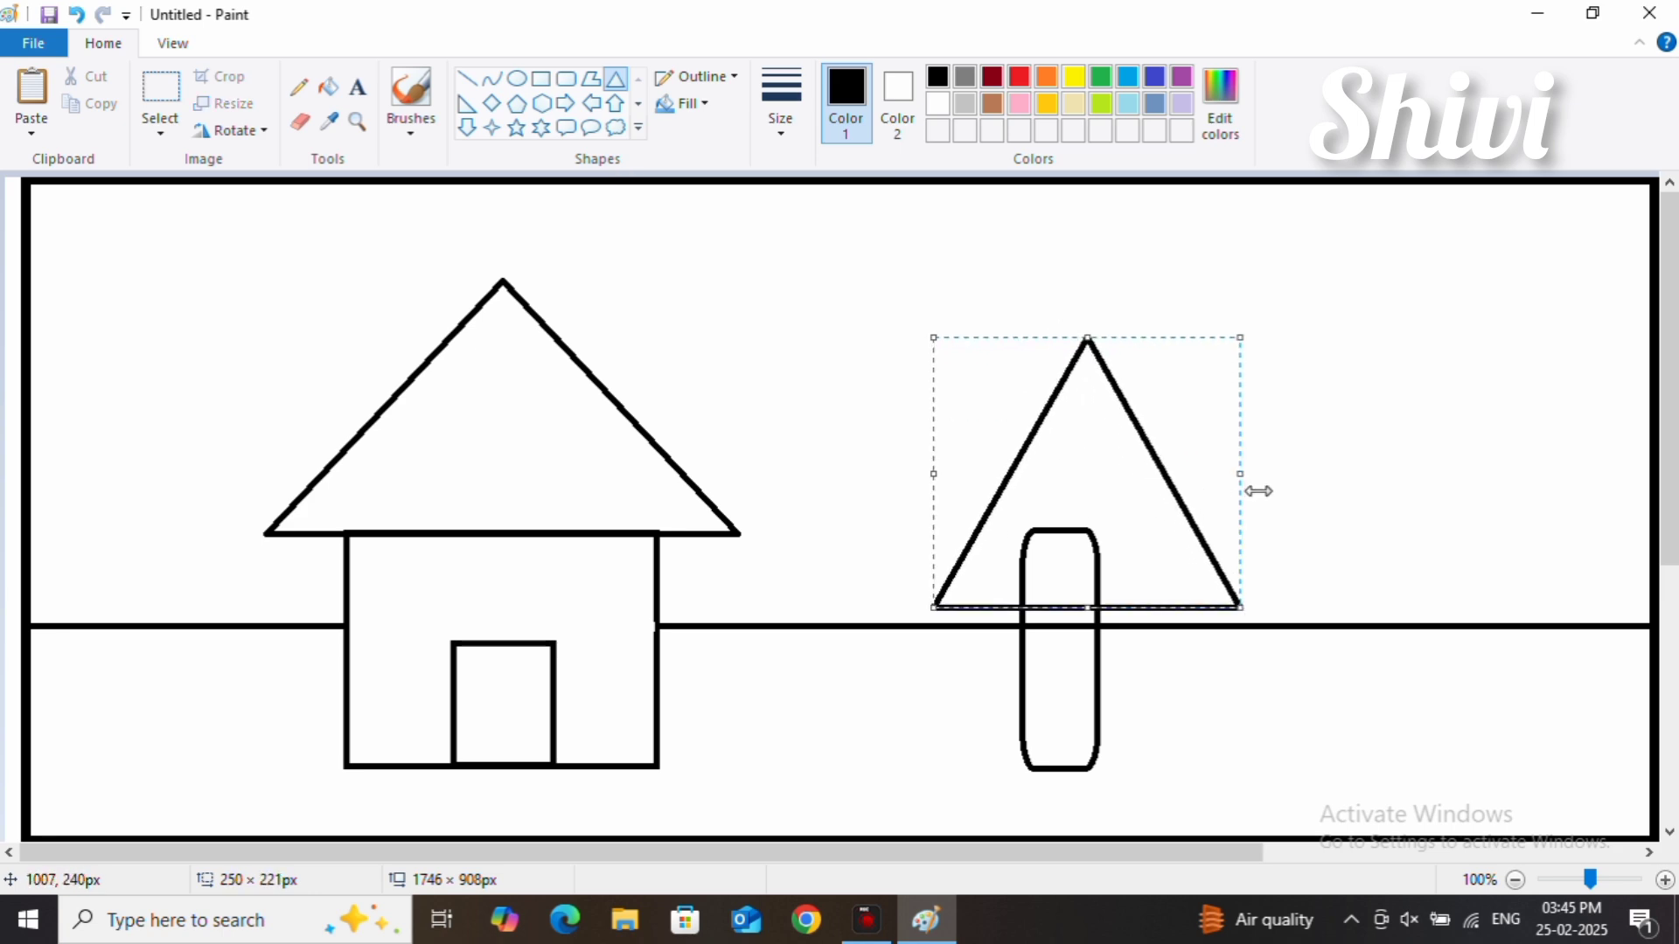
mouse_move(1242, 474)
mouse_down()
mouse_move(1252, 489)
mouse_move(1150, 494)
mouse_move(1210, 475)
mouse_up()
click(1222, 499)
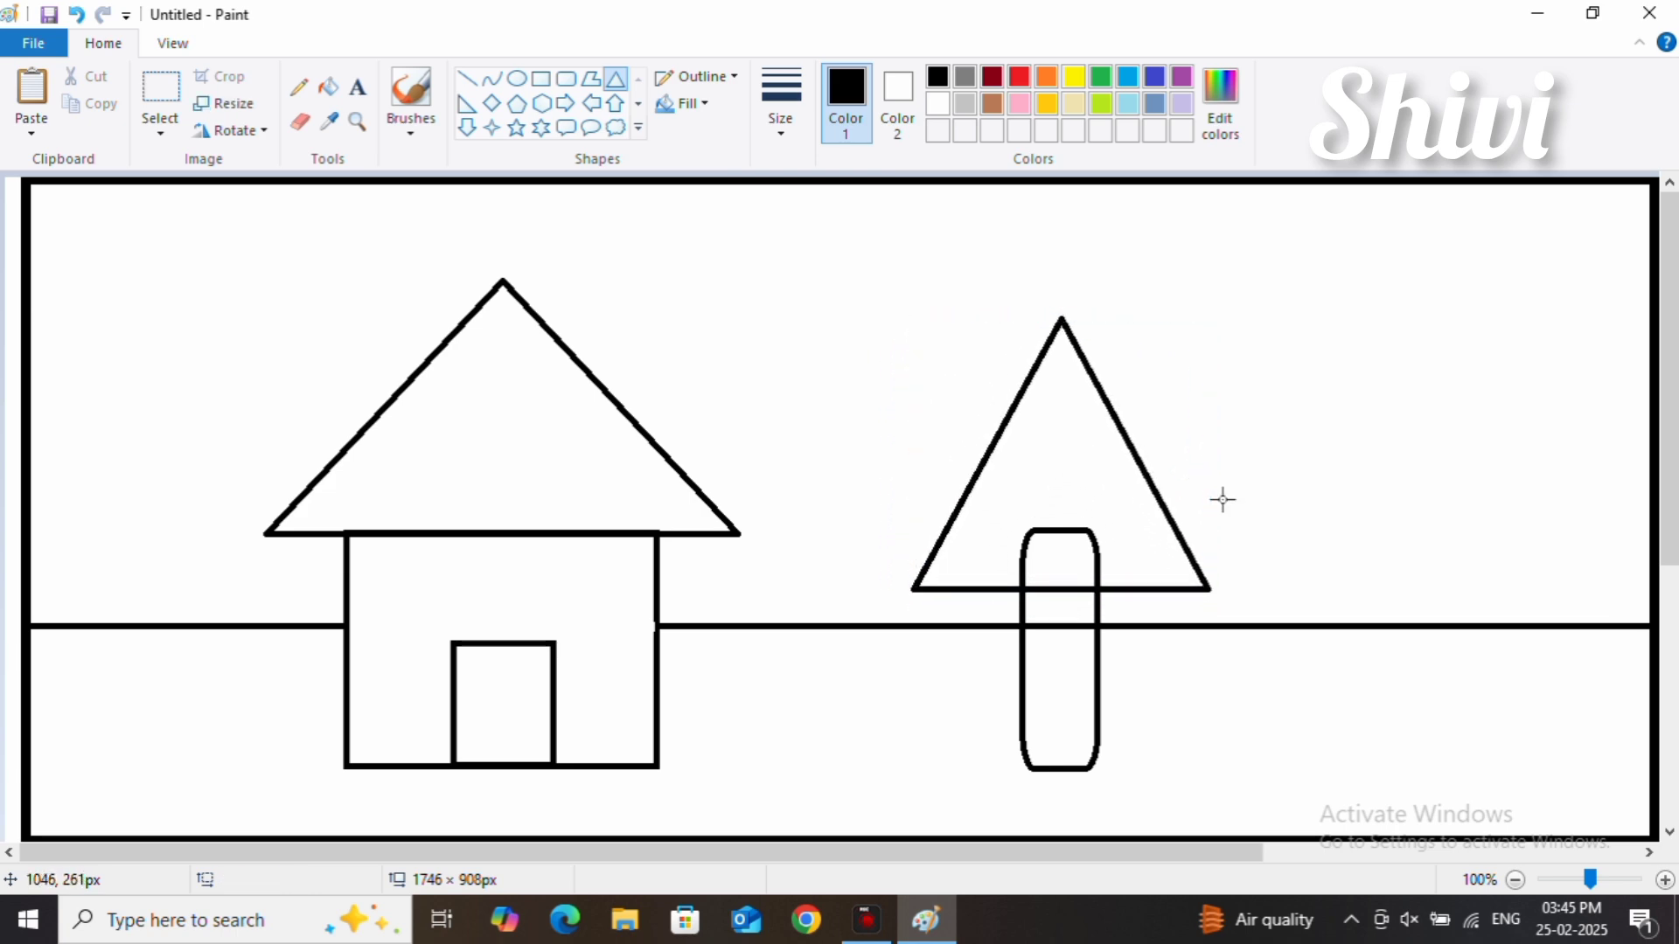
click(299, 122)
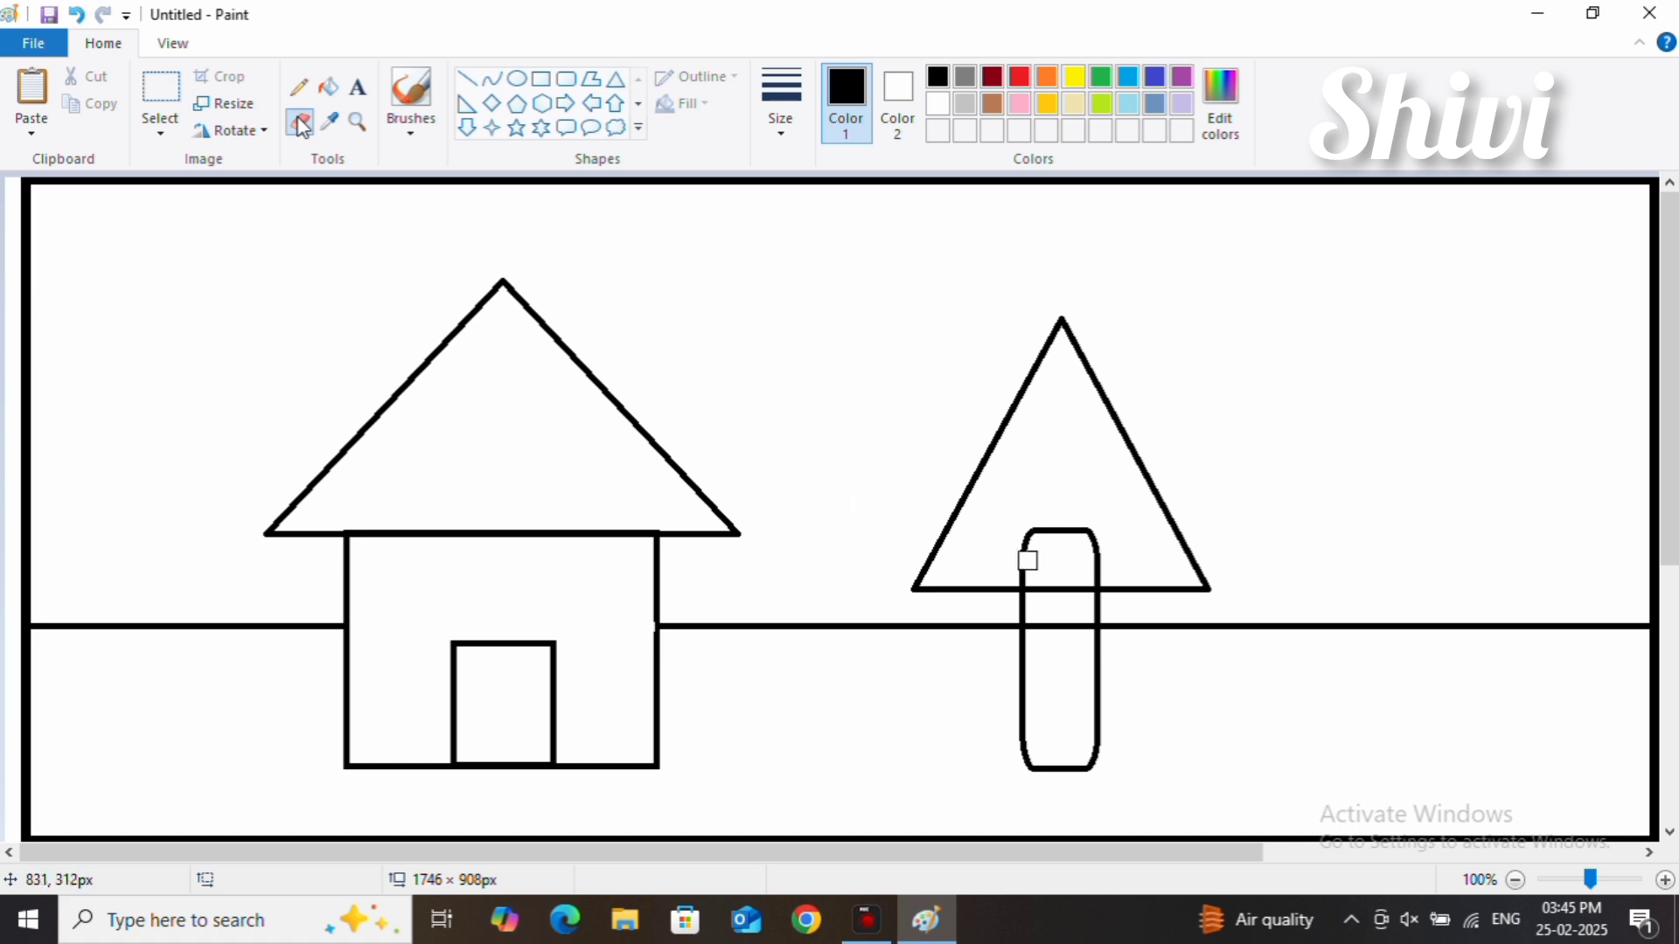
drag(1034, 585, 1054, 592)
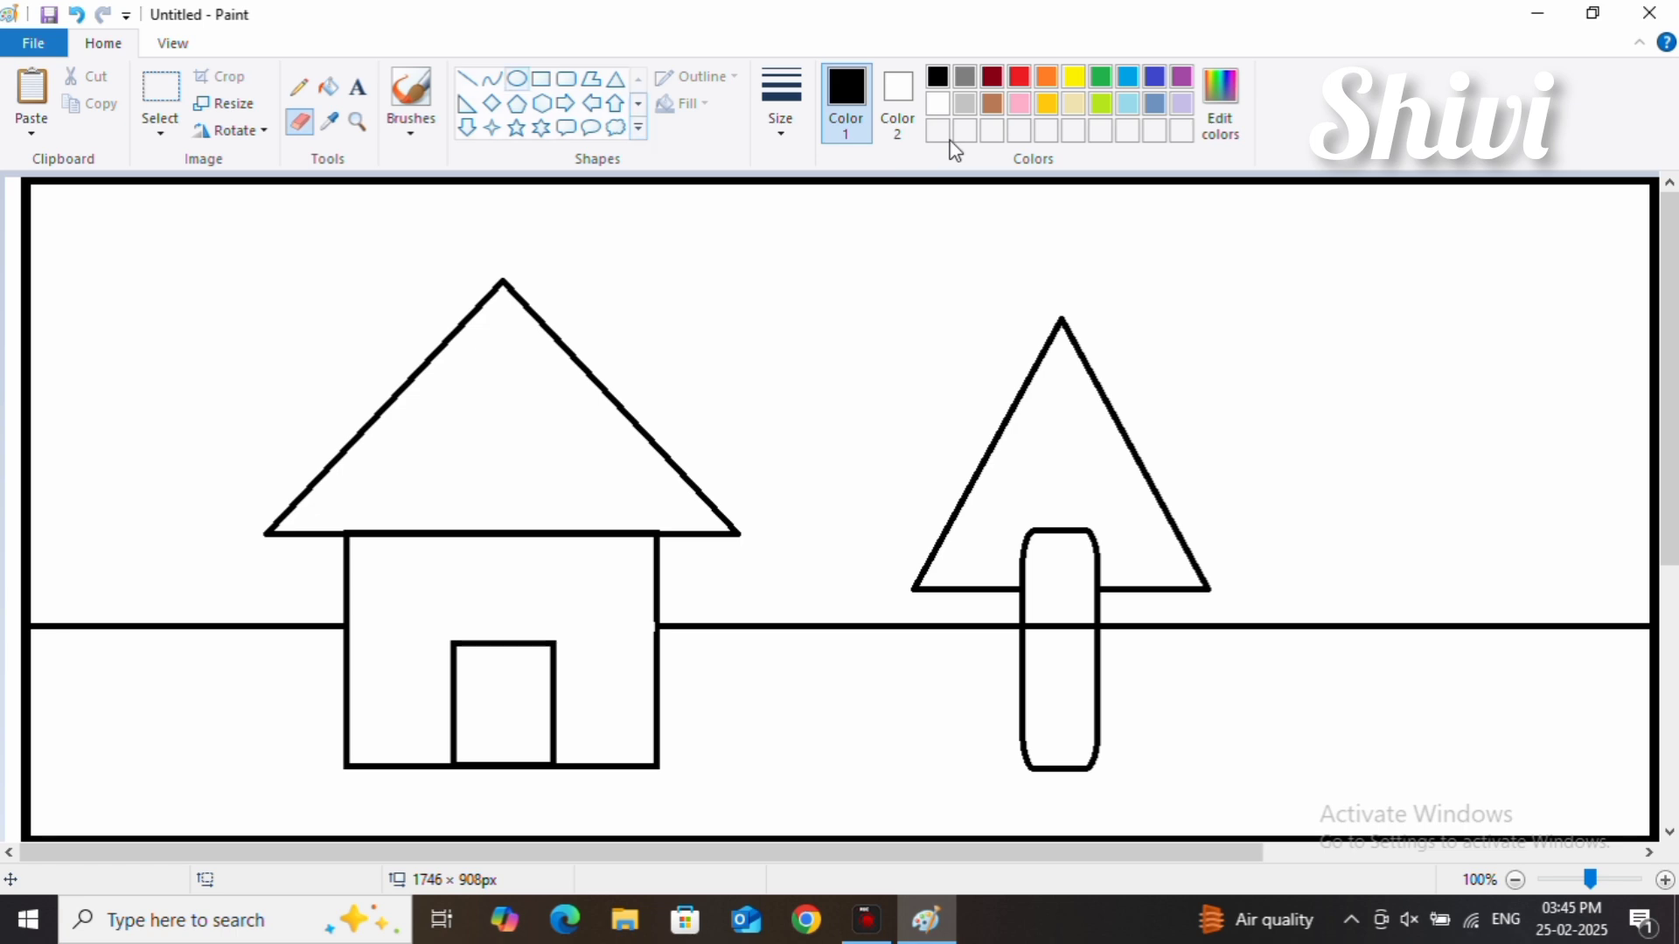
Draw a circular sun in the sky to the right of the tree and shift it up near the frame's corner
click(516, 79)
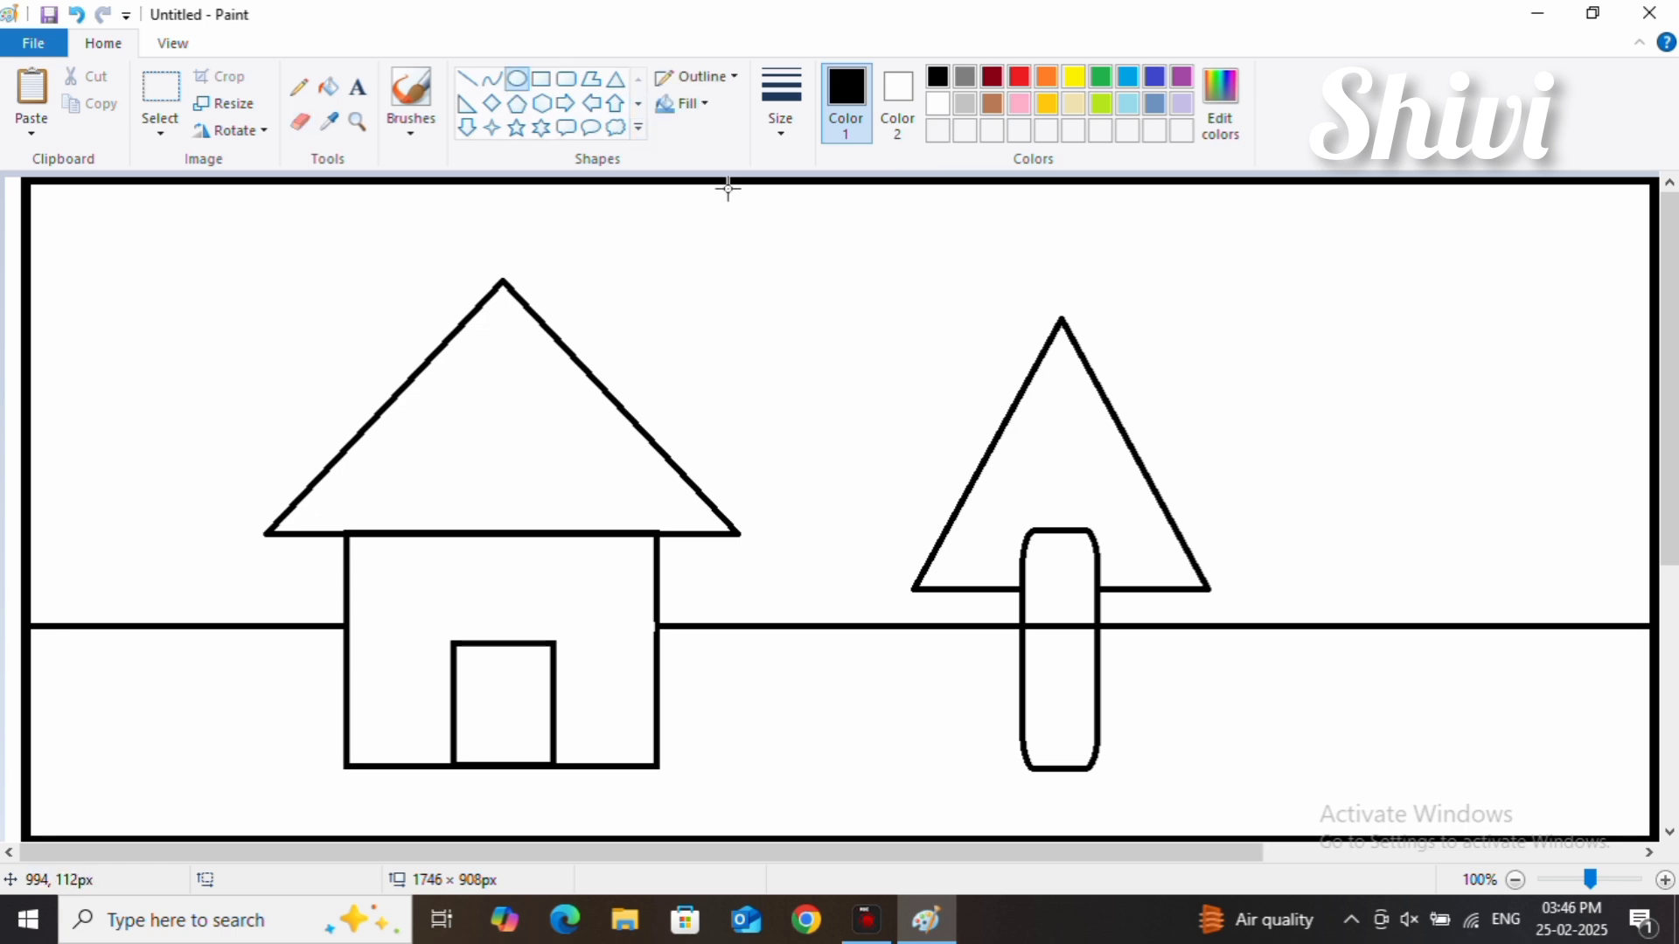
drag(1265, 254, 1428, 405)
drag(1370, 340, 1402, 297)
click(1487, 278)
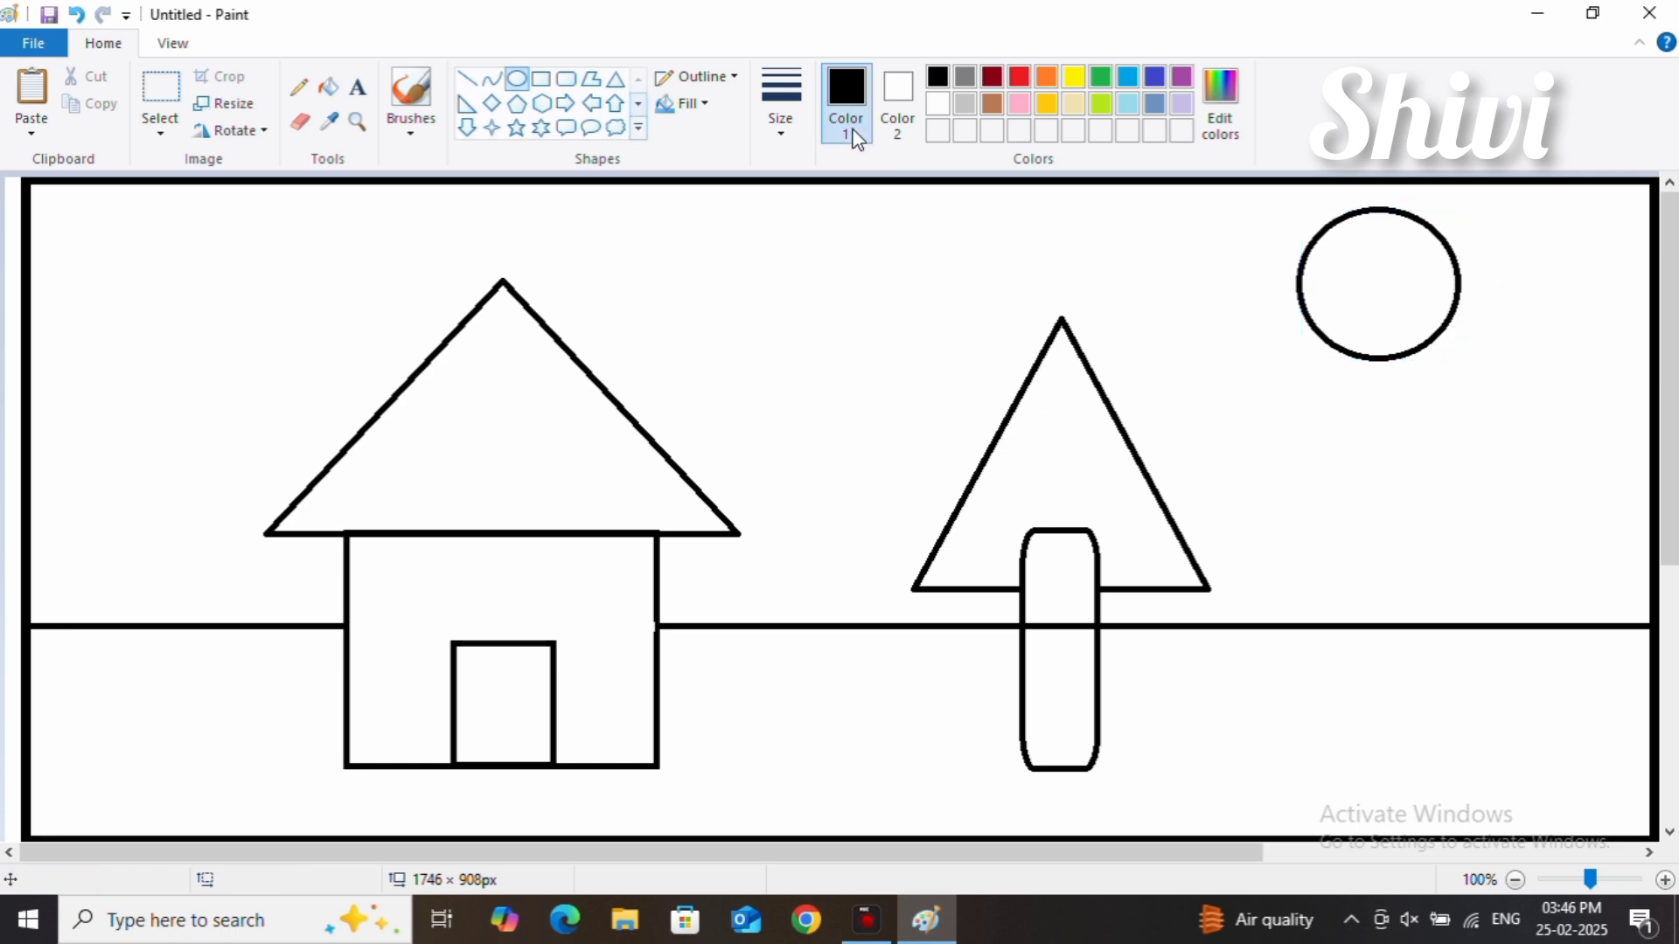
click(642, 106)
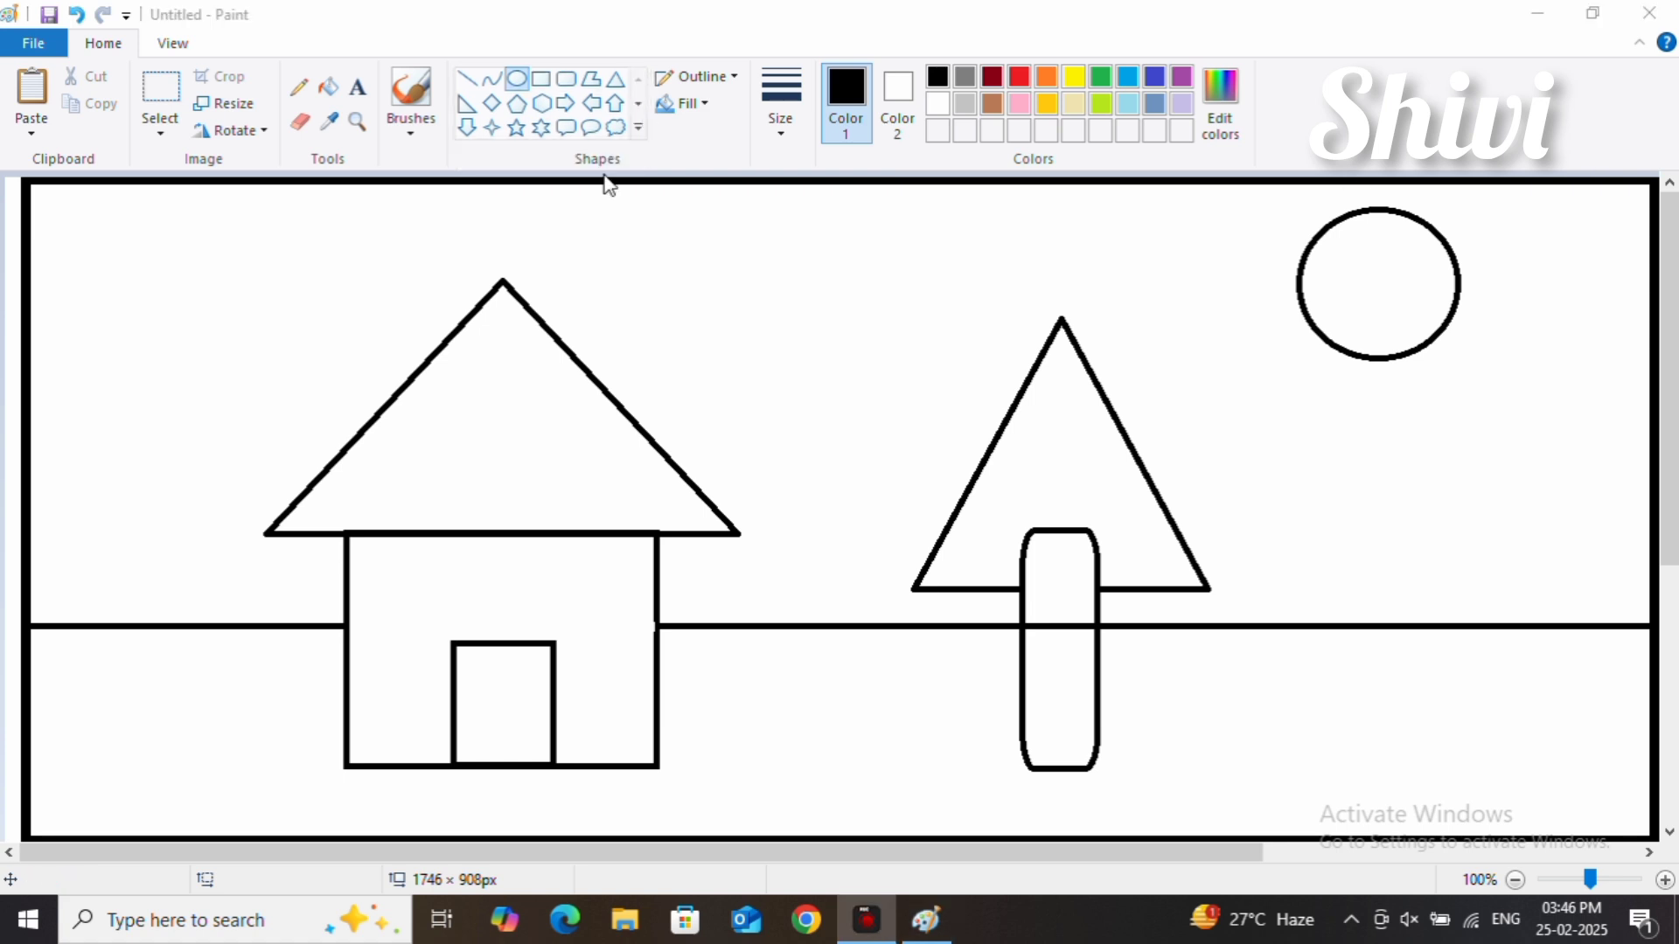
click(516, 118)
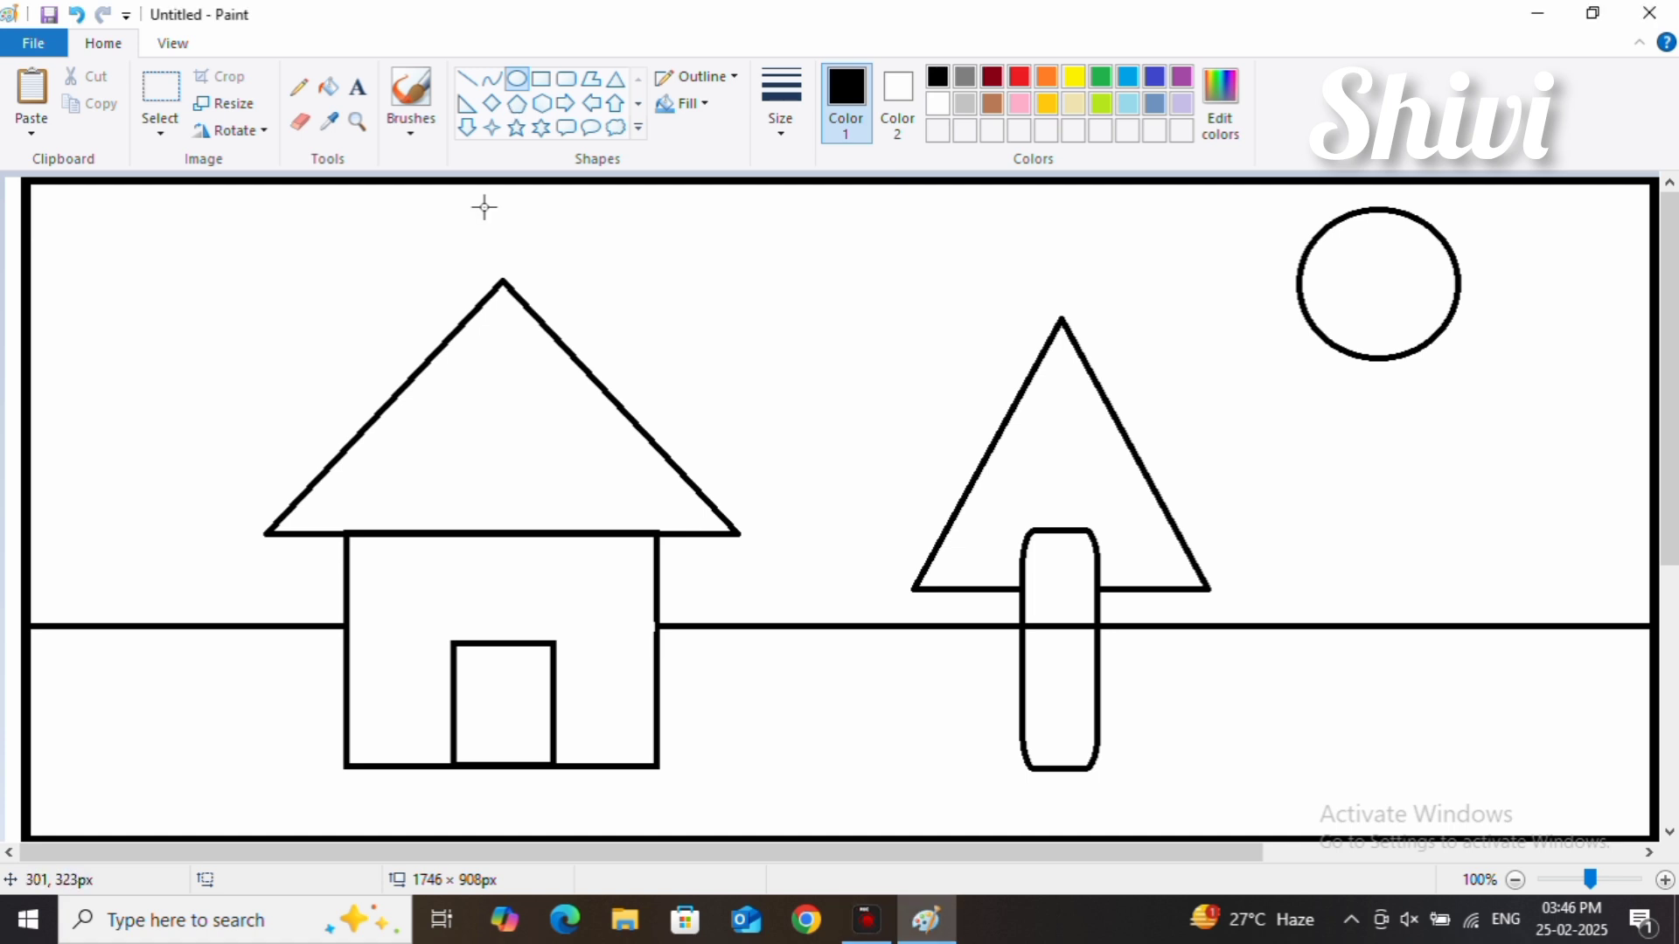
mouse_move(704, 305)
mouse_down()
mouse_move(777, 334)
mouse_move(783, 355)
mouse_up()
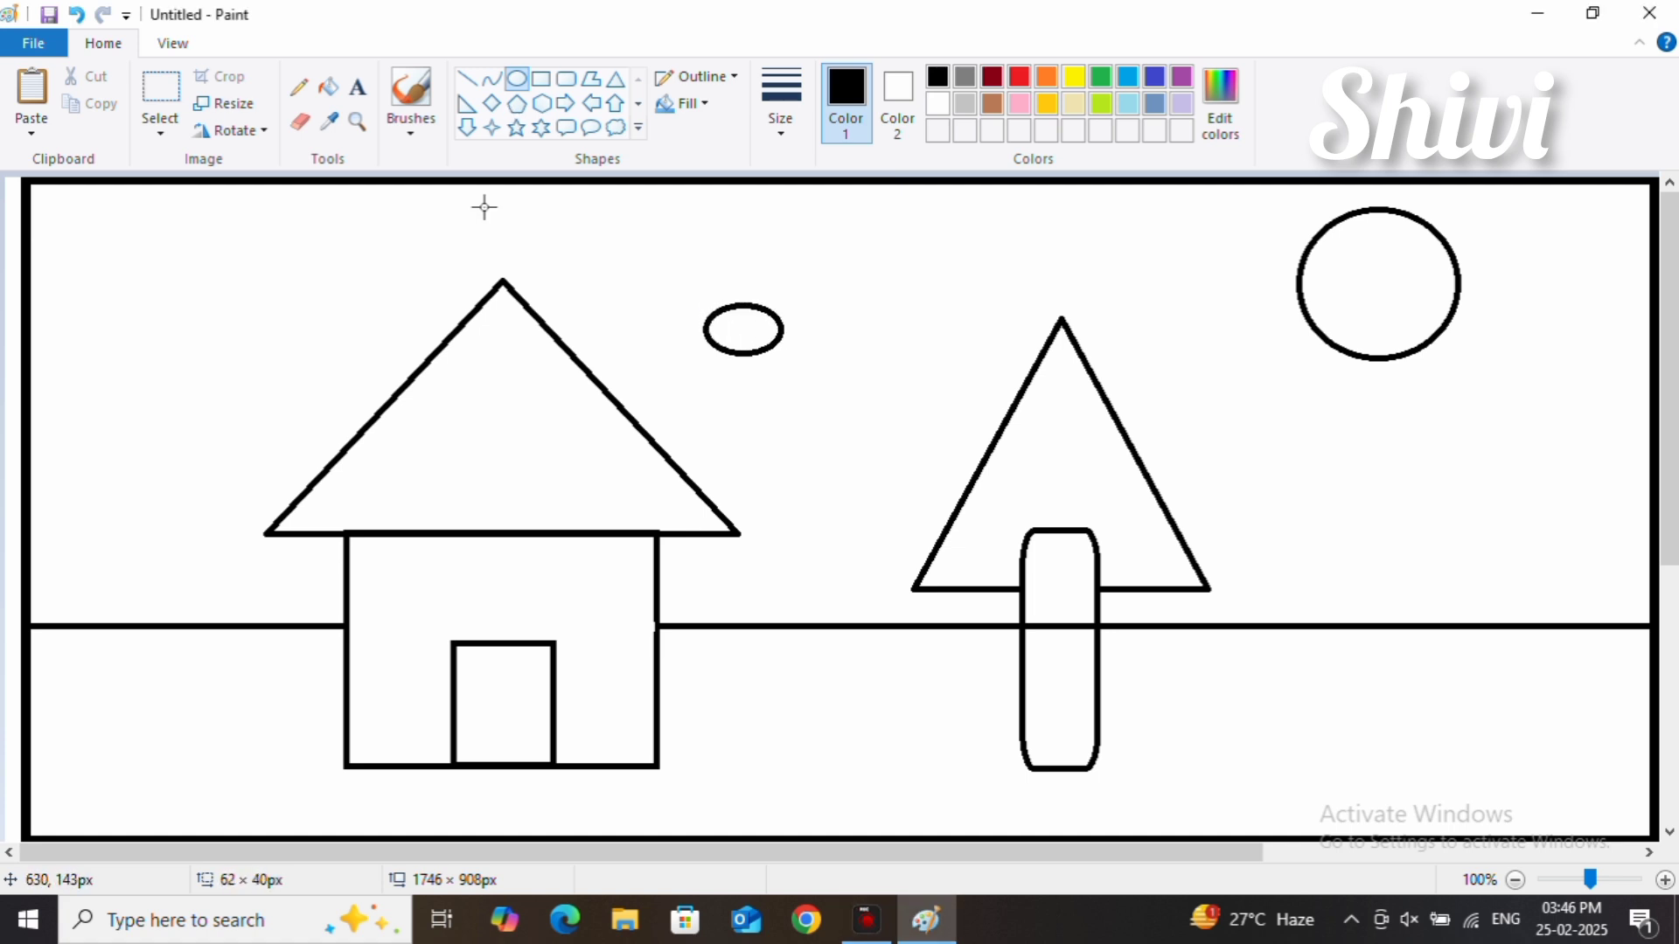
click(77, 16)
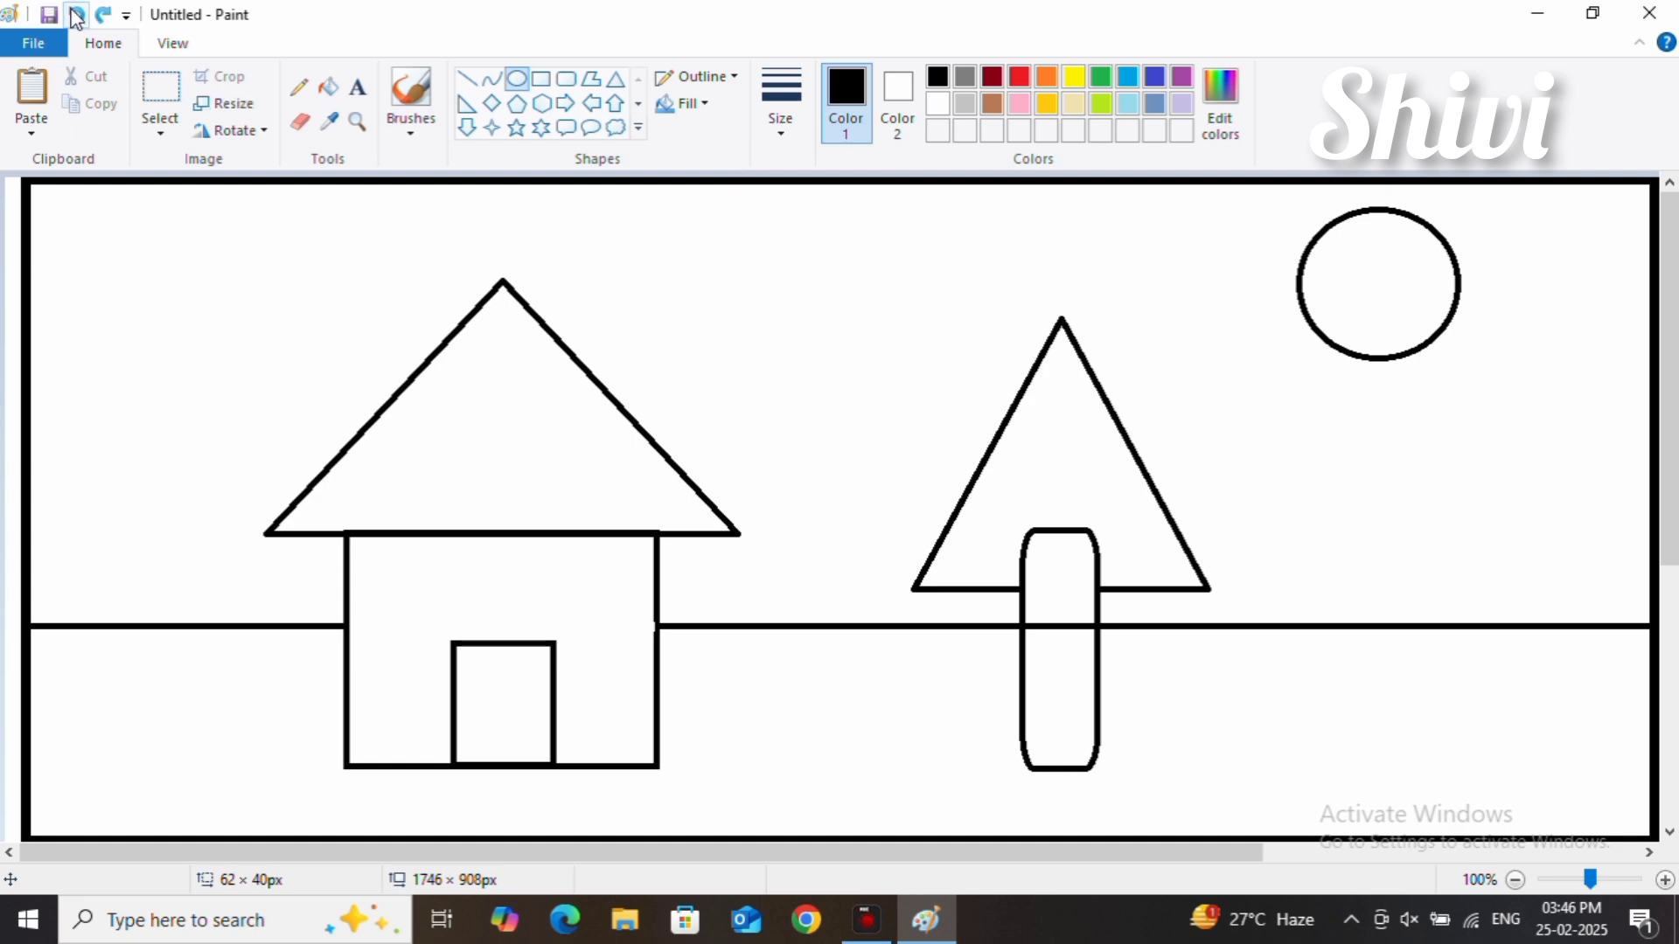
Draw a rectangular window about 67 × 43 px and place it on the house wall, above and left of the door
click(541, 79)
drag(620, 259, 705, 312)
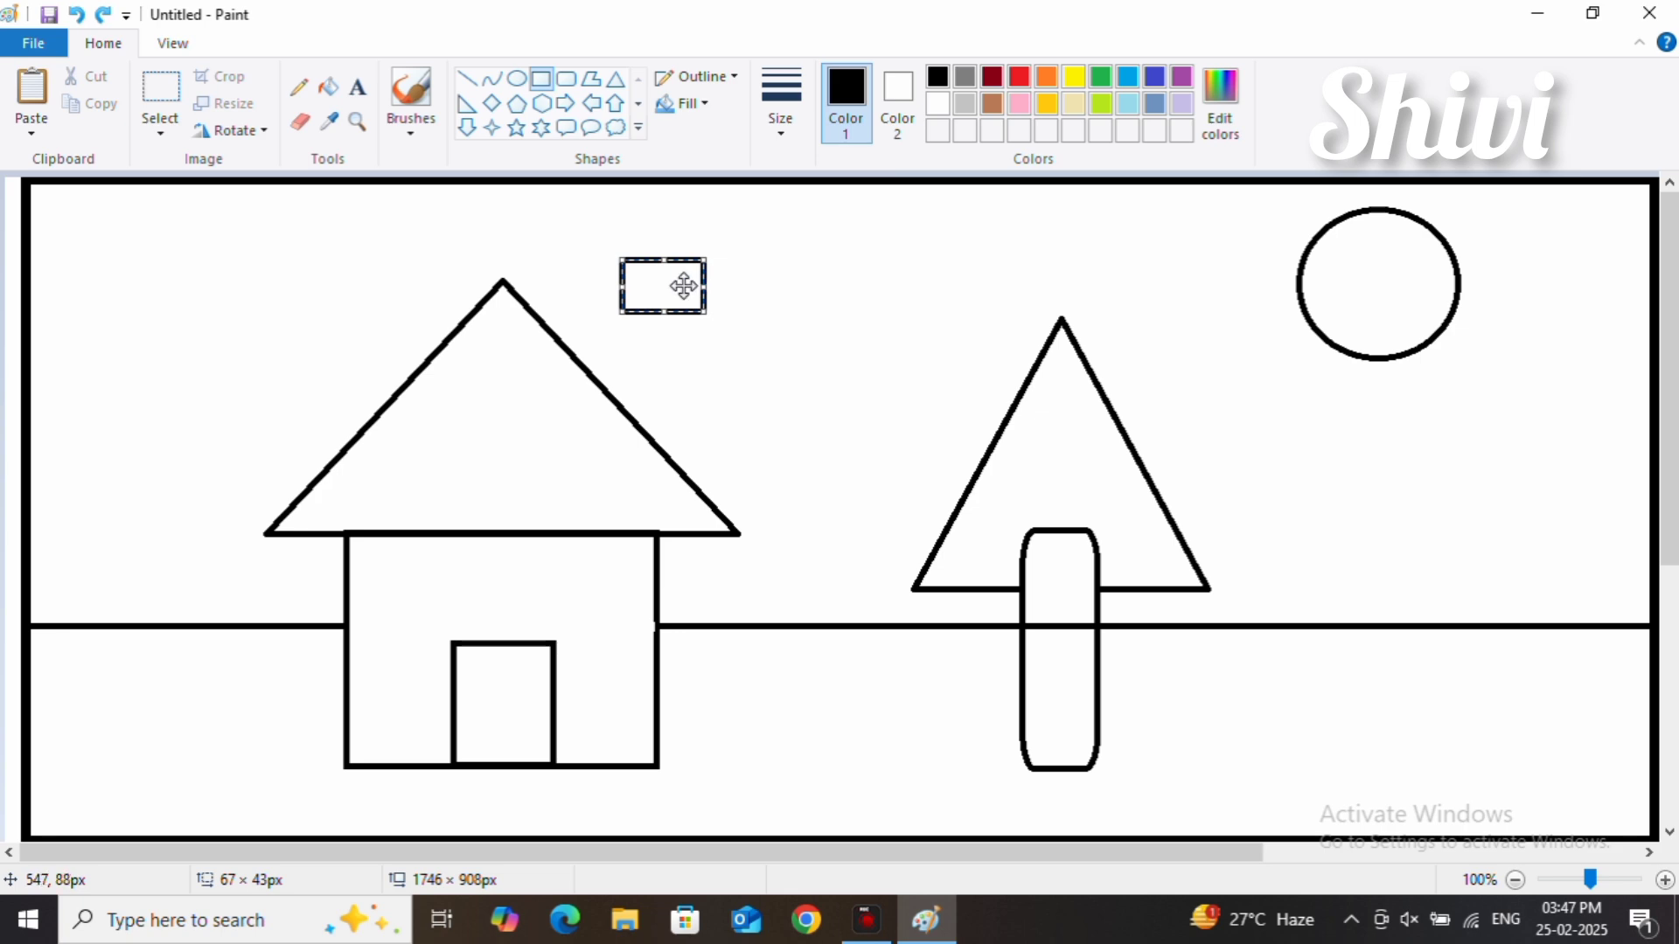
mouse_move(679, 280)
mouse_down()
mouse_move(454, 531)
mouse_move(434, 615)
mouse_up()
click(506, 562)
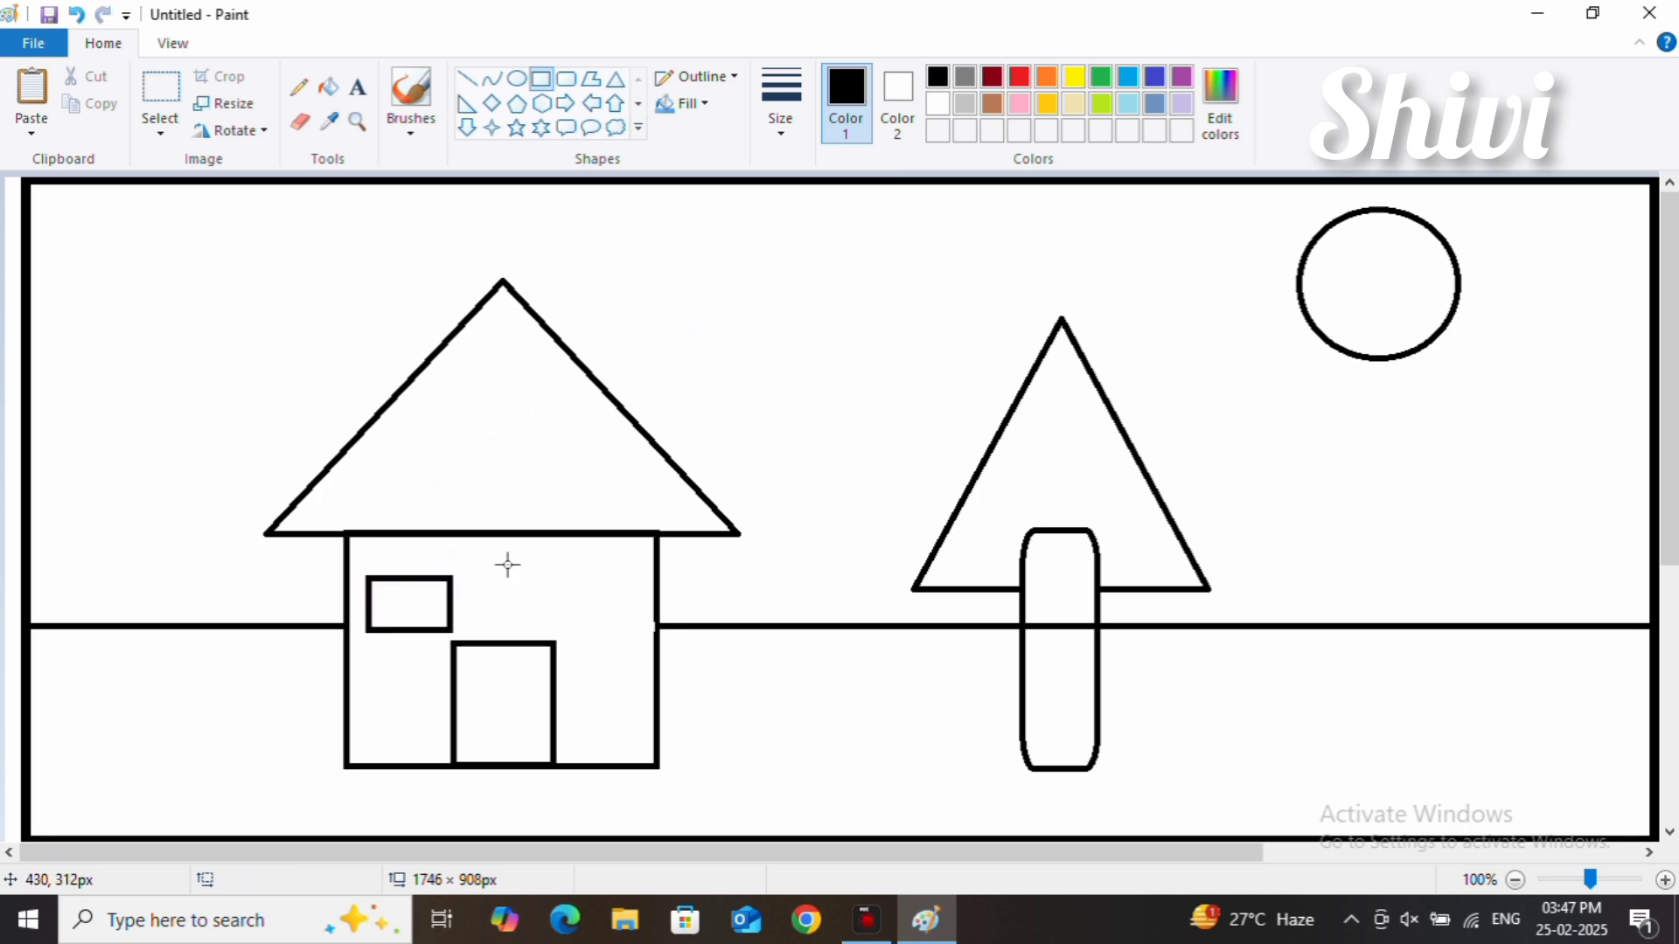
click(160, 87)
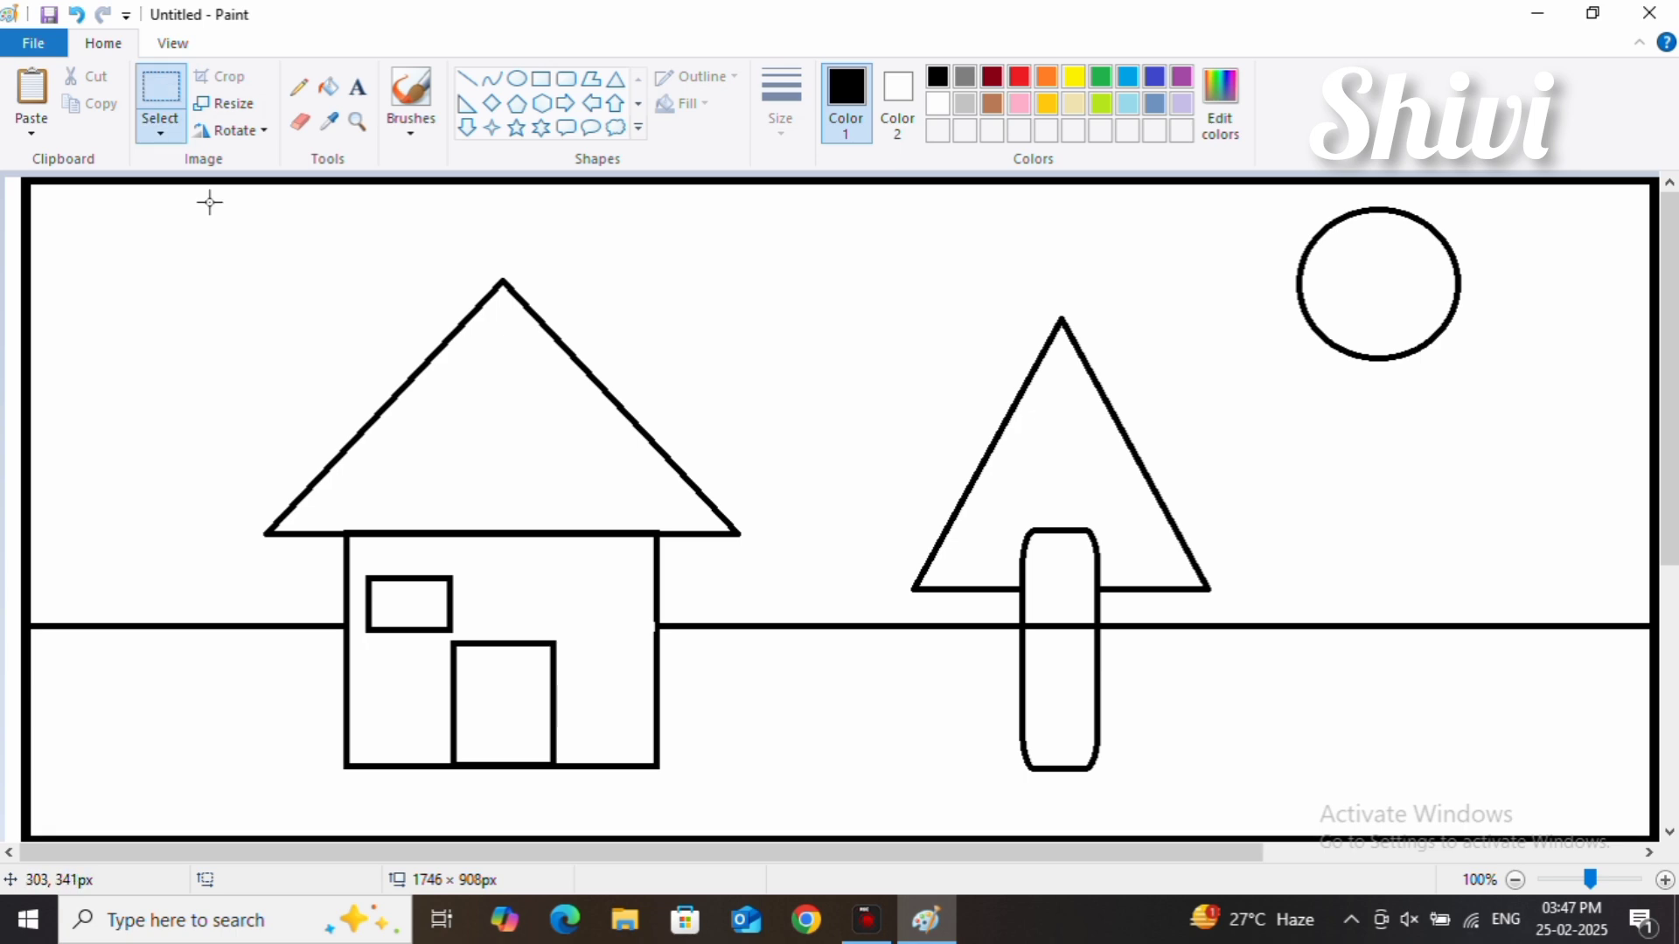
drag(360, 563, 452, 638)
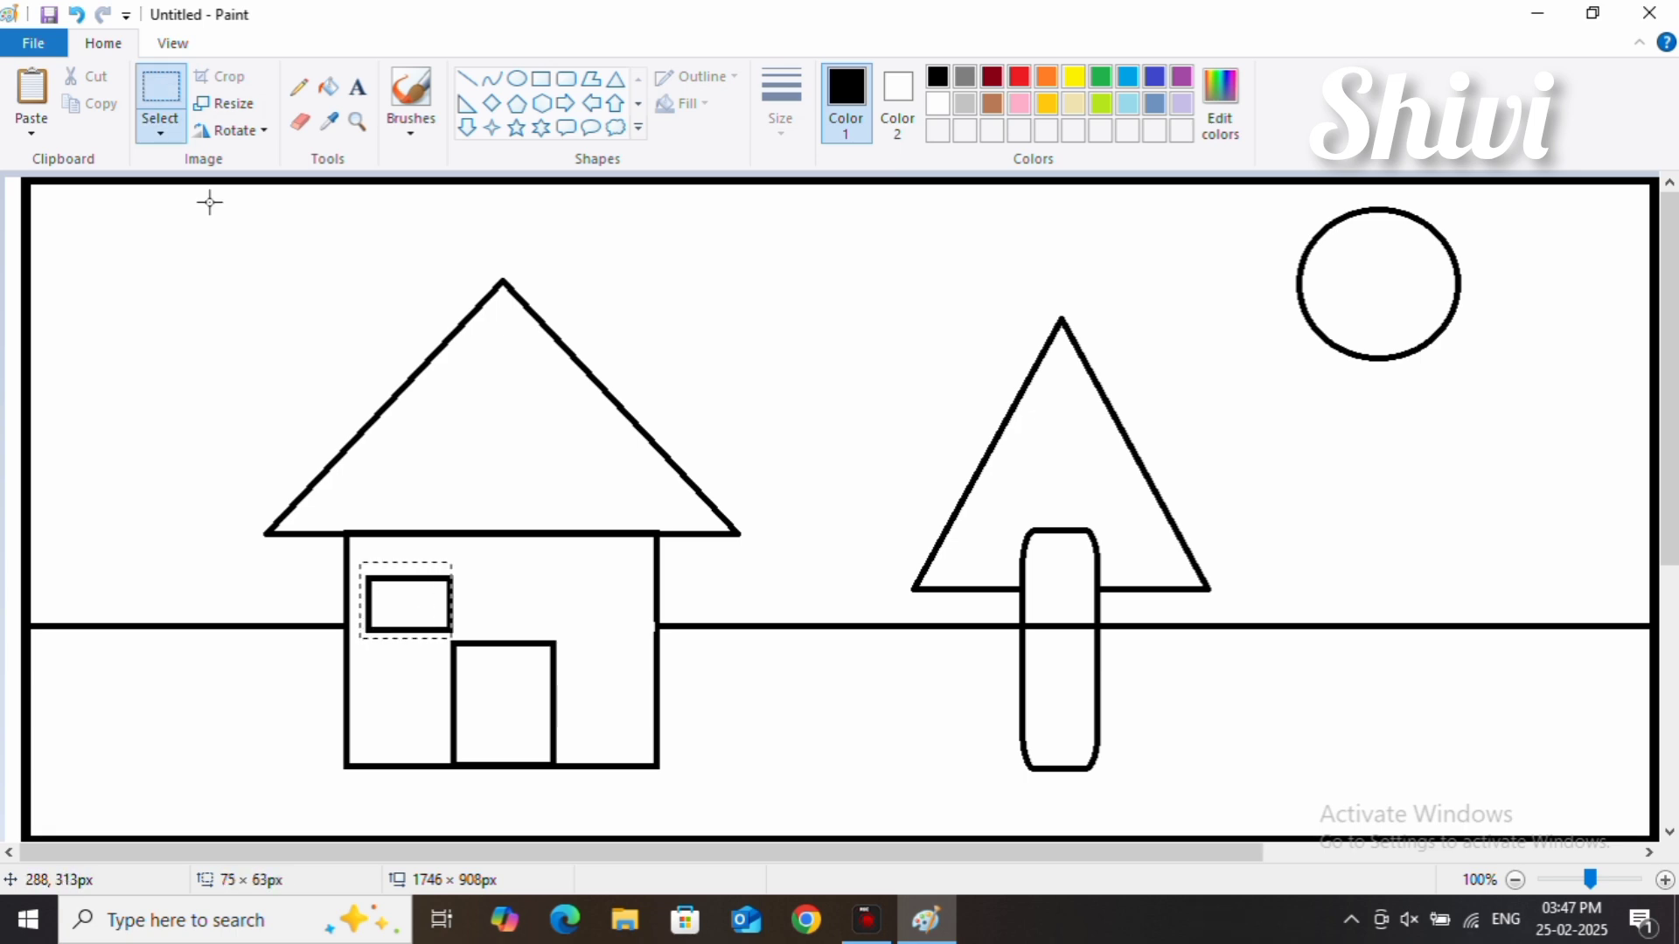
right_click(442, 619)
click(500, 434)
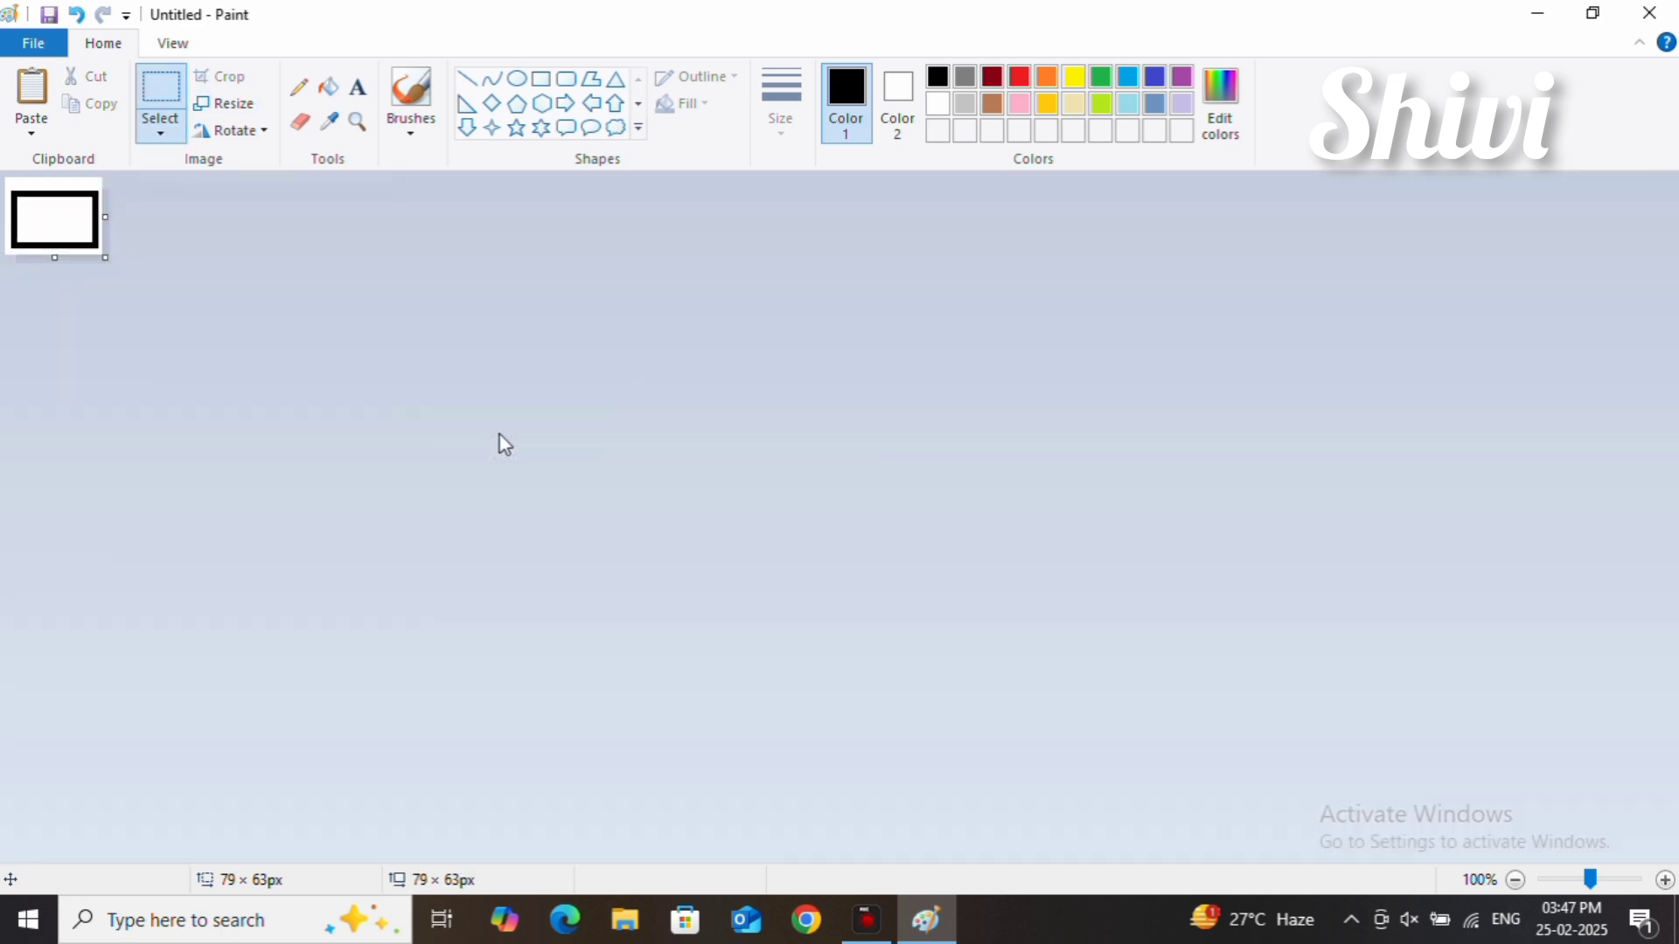
click(76, 14)
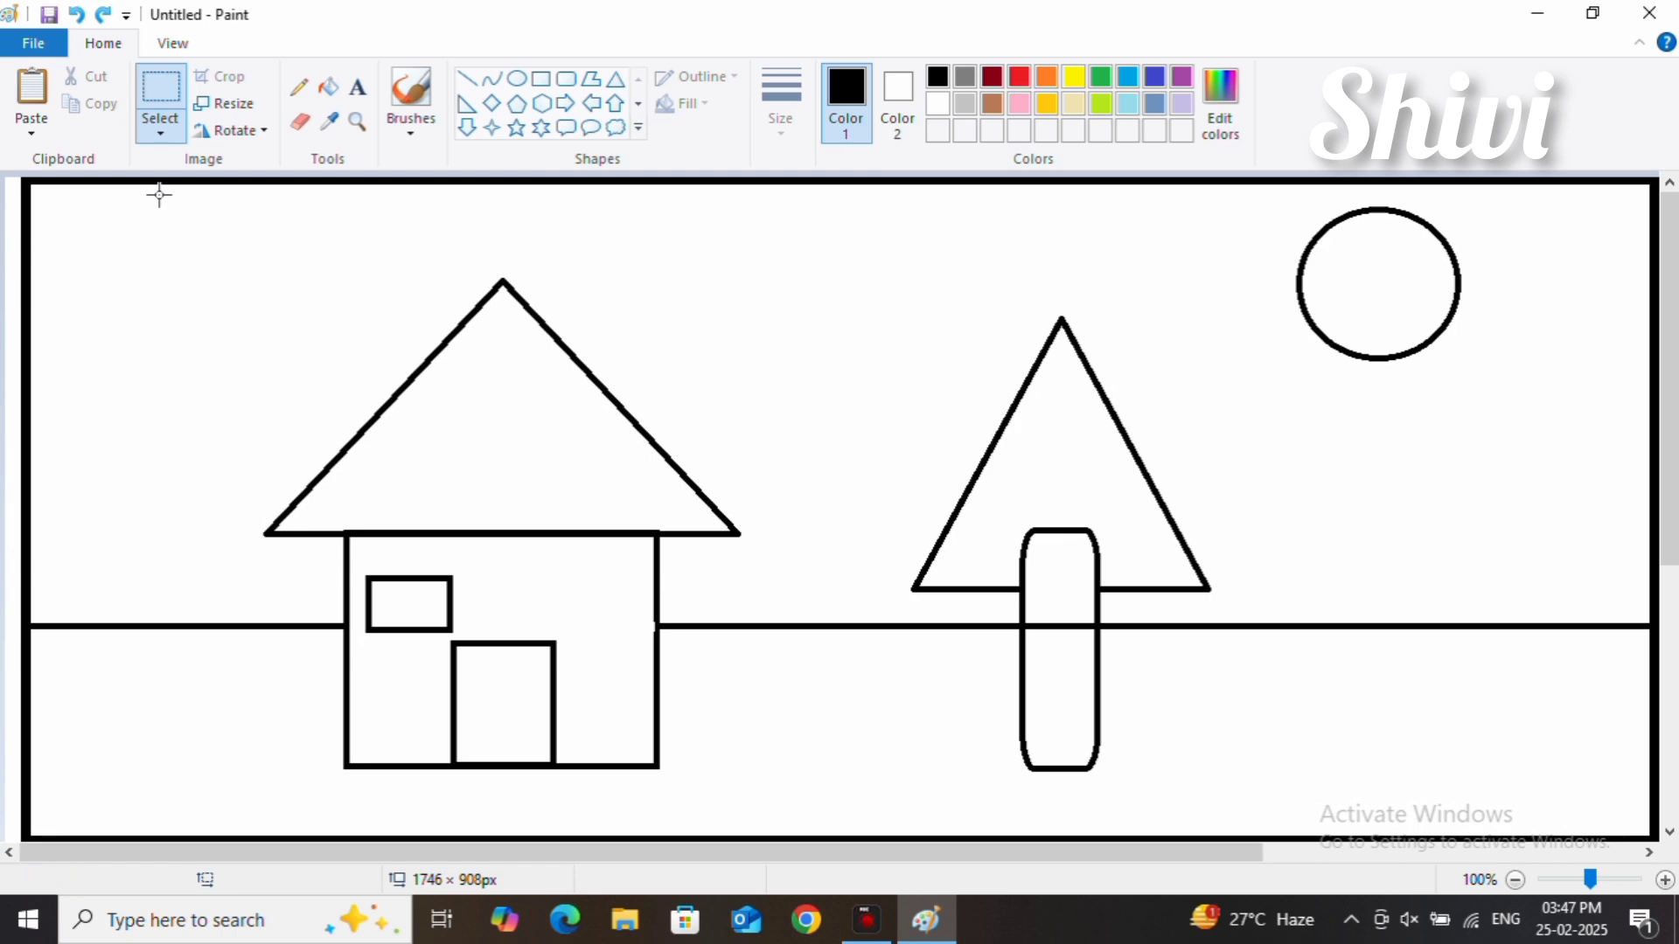
drag(539, 587, 565, 615)
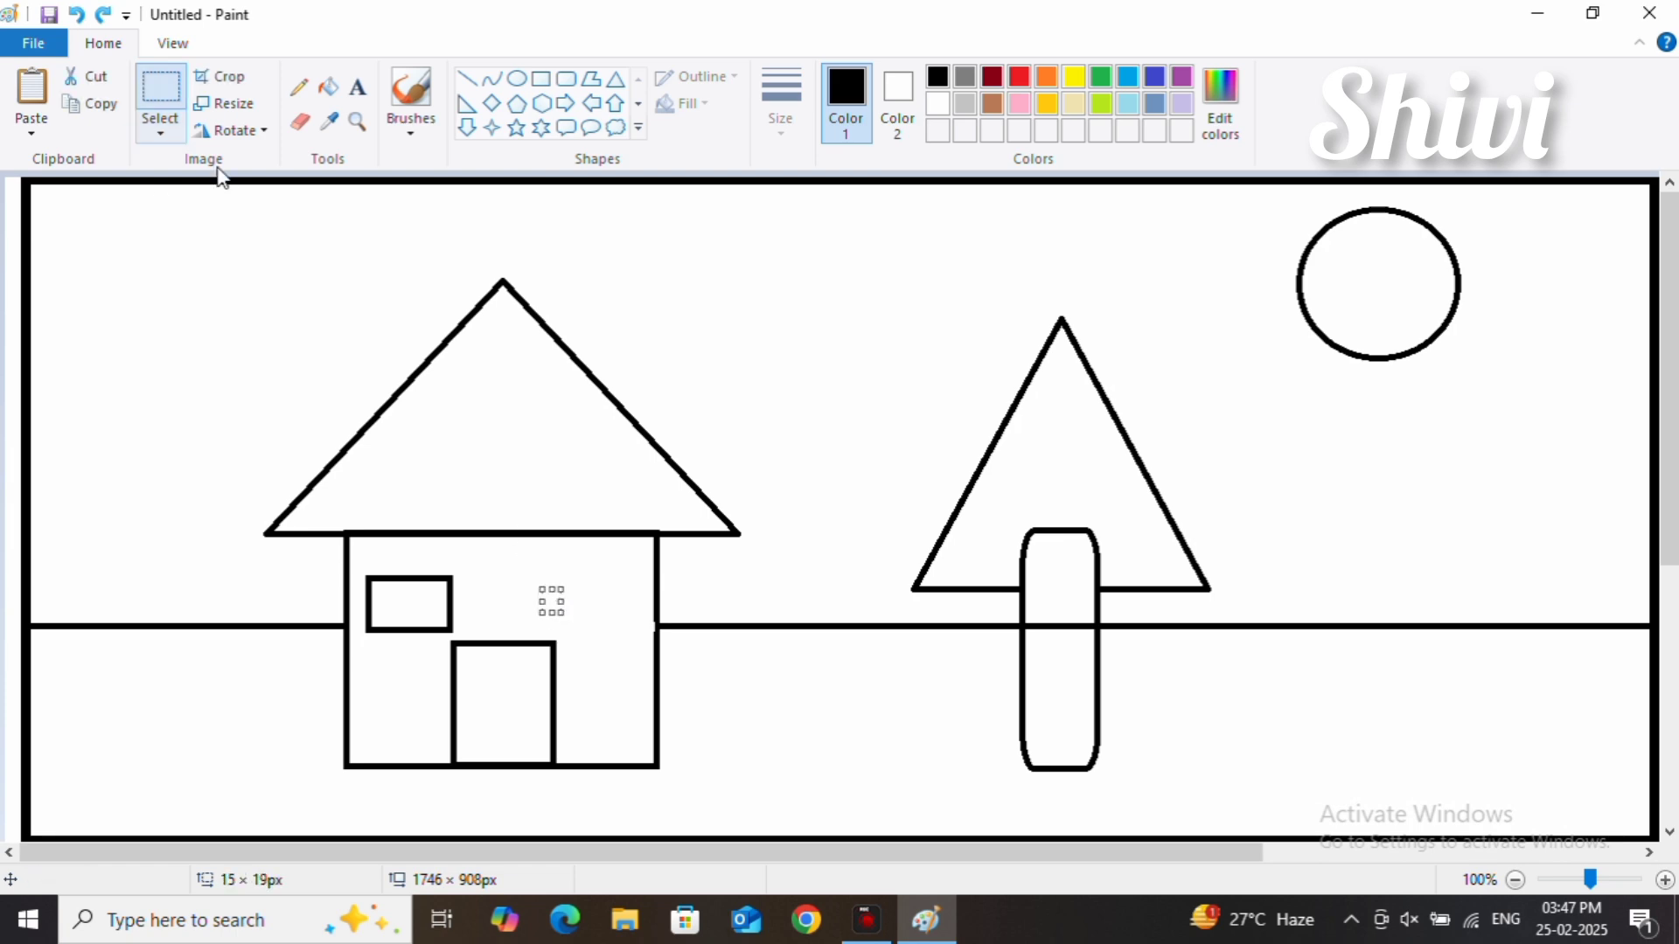
Draw a second rectangular window of similar size on the house wall, above and right of the door
click(540, 80)
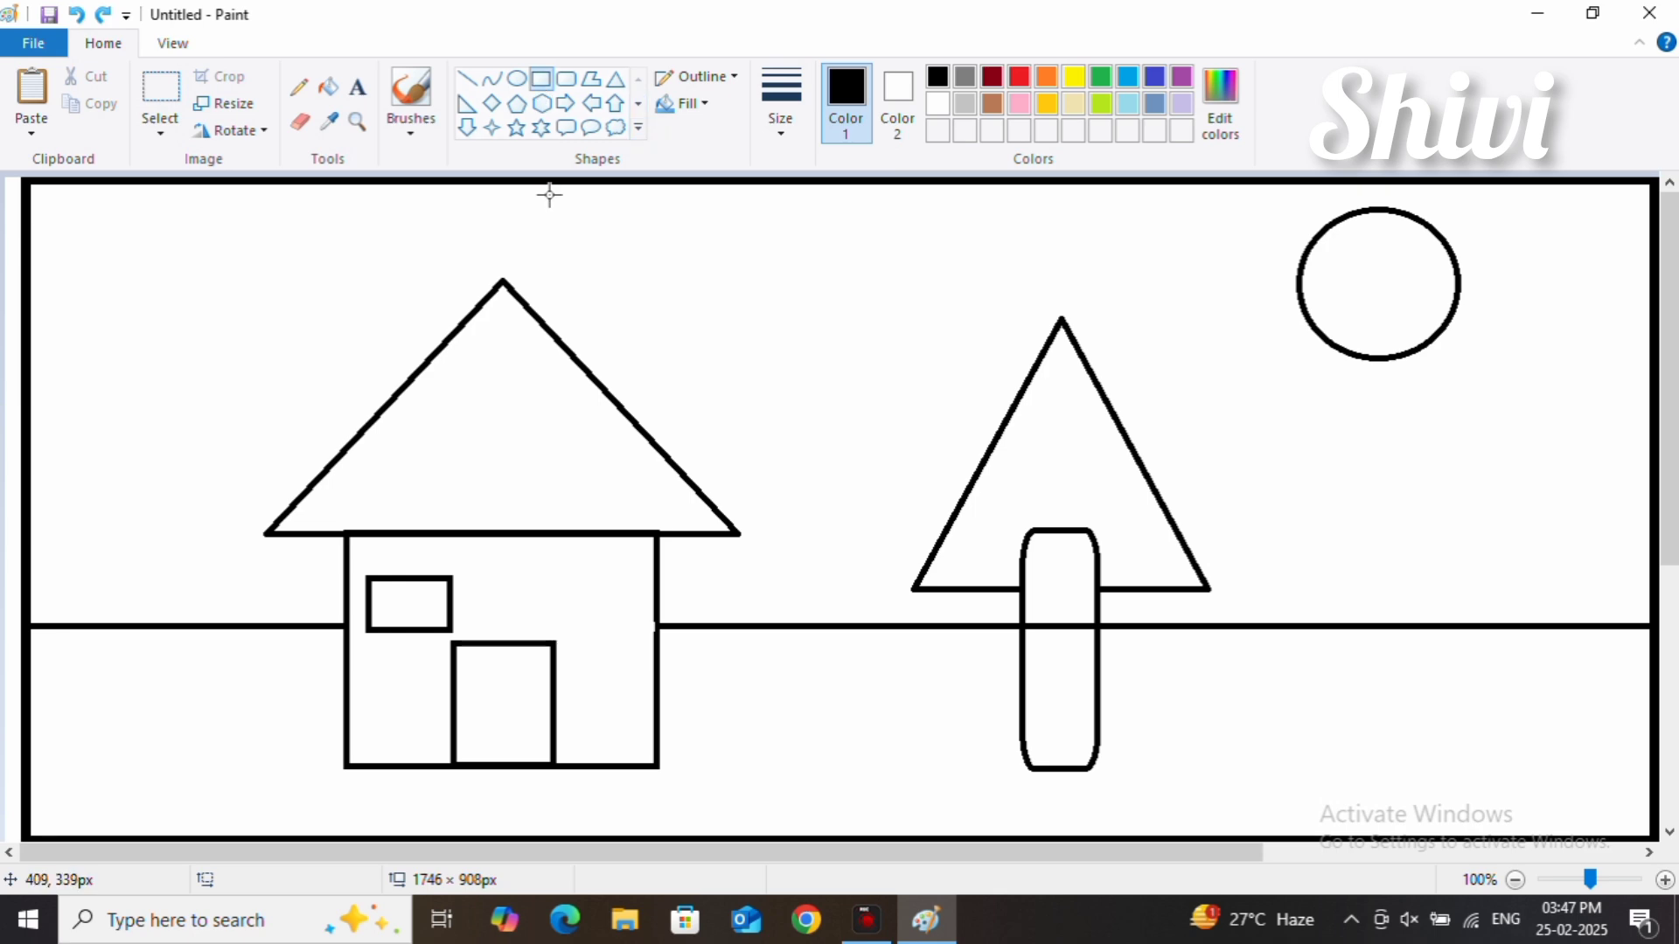
drag(367, 579, 603, 608)
click(673, 572)
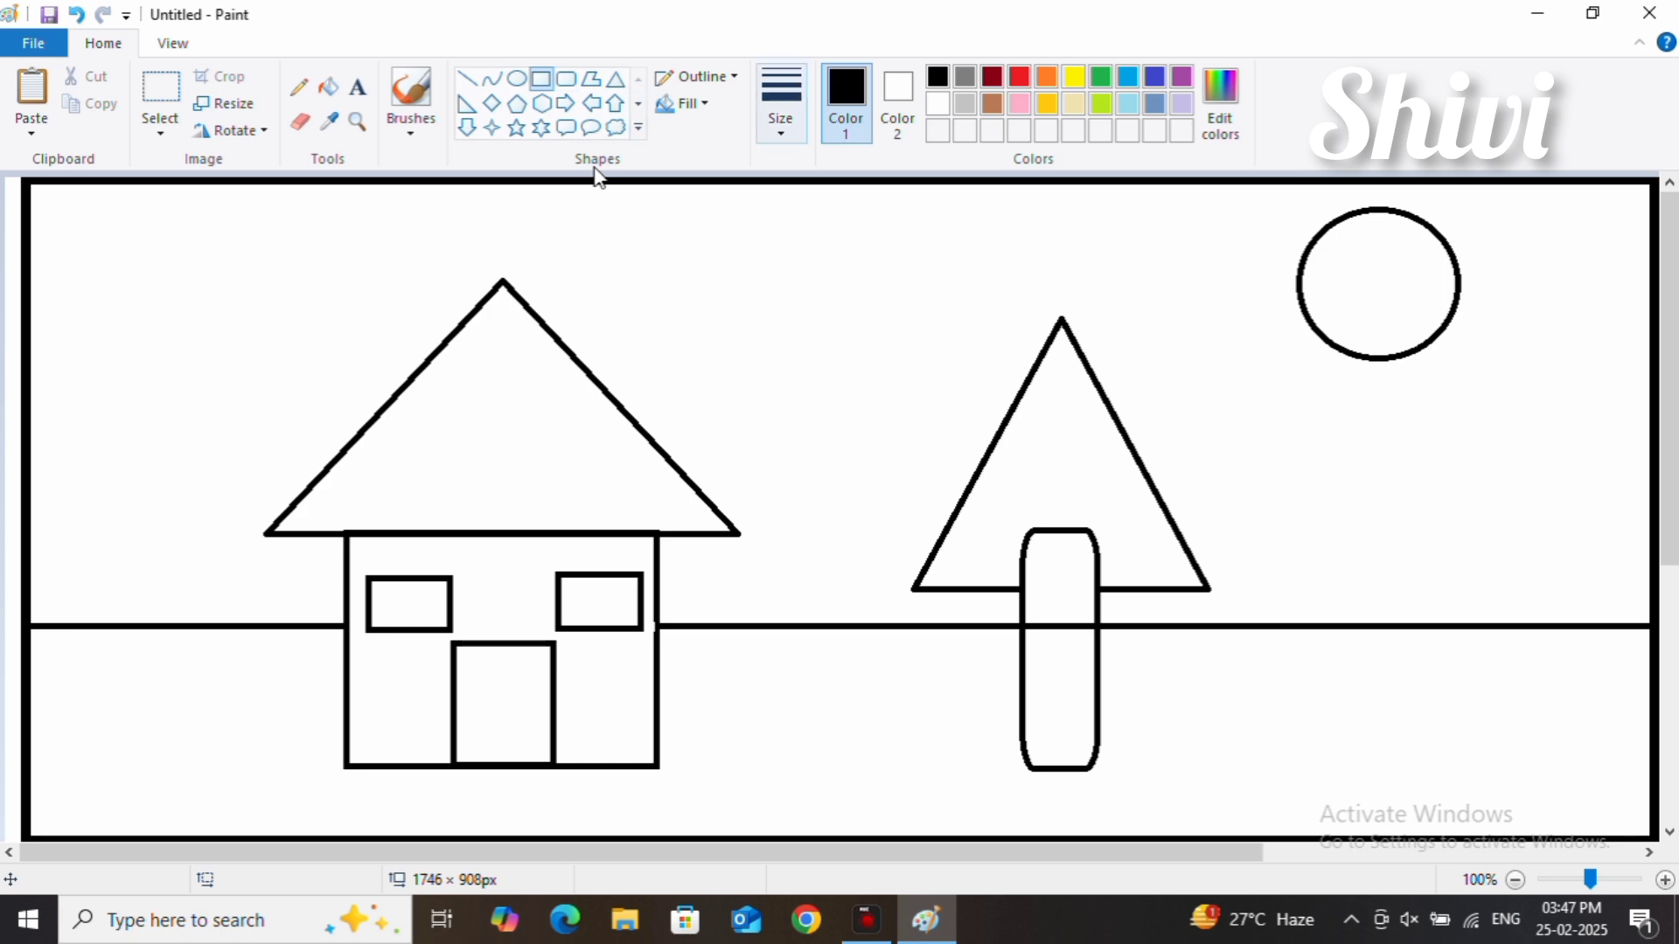
Choose the second-thinnest line width and divide the house's left window into four panes with one vertical and one horizontal line
click(780, 103)
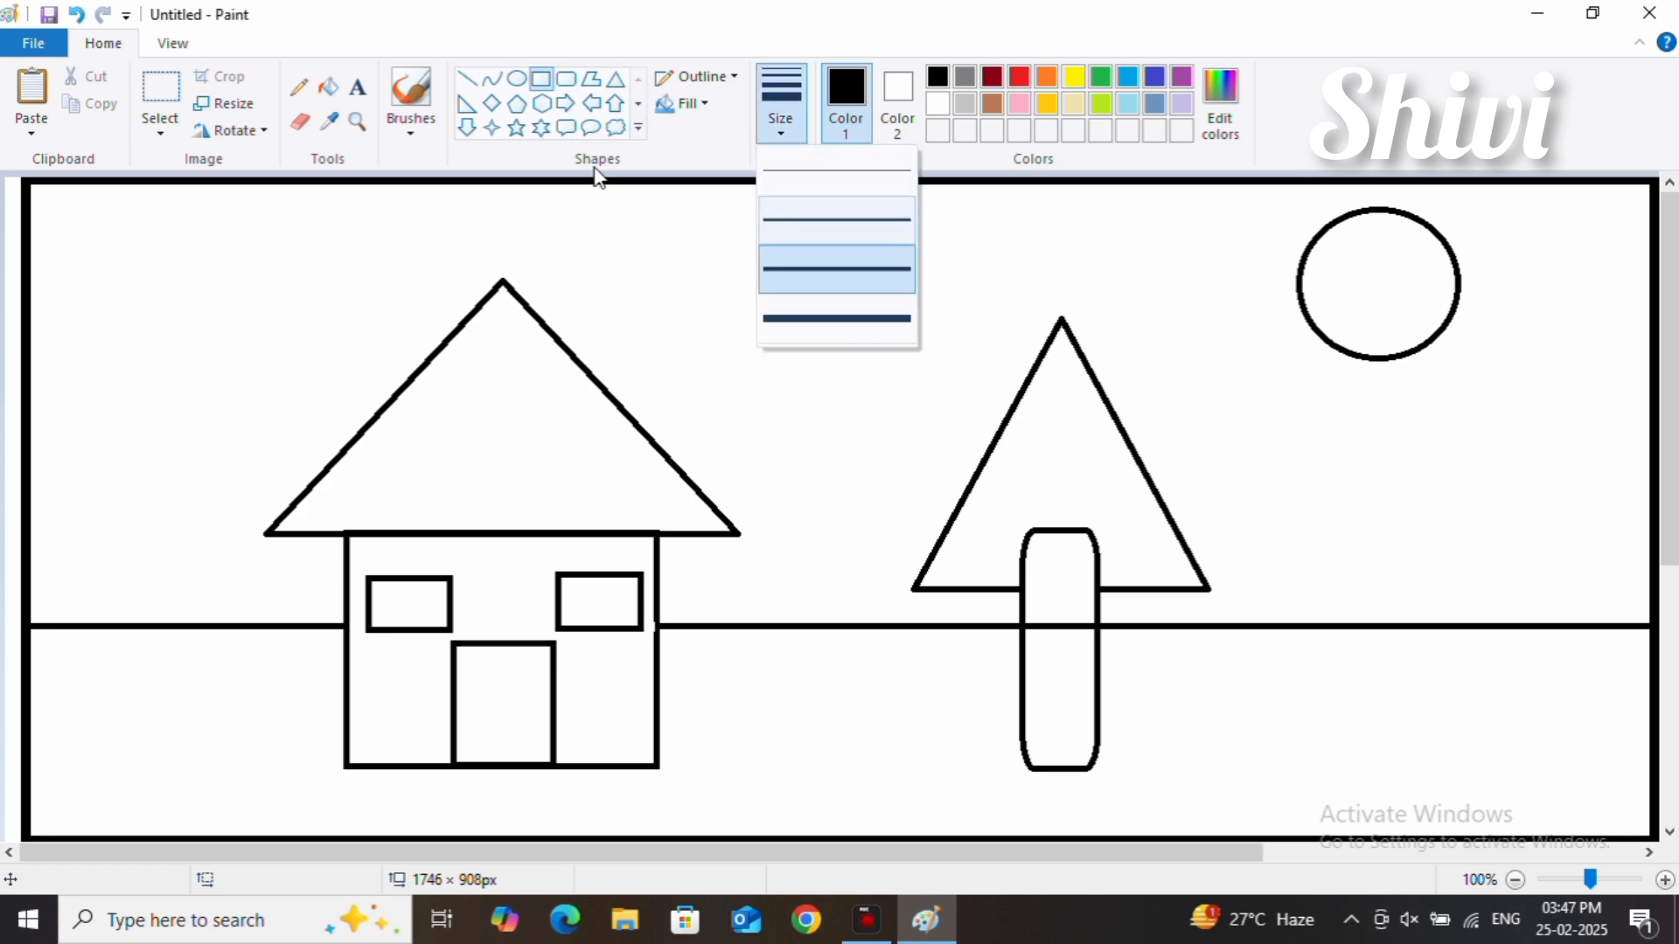
click(836, 219)
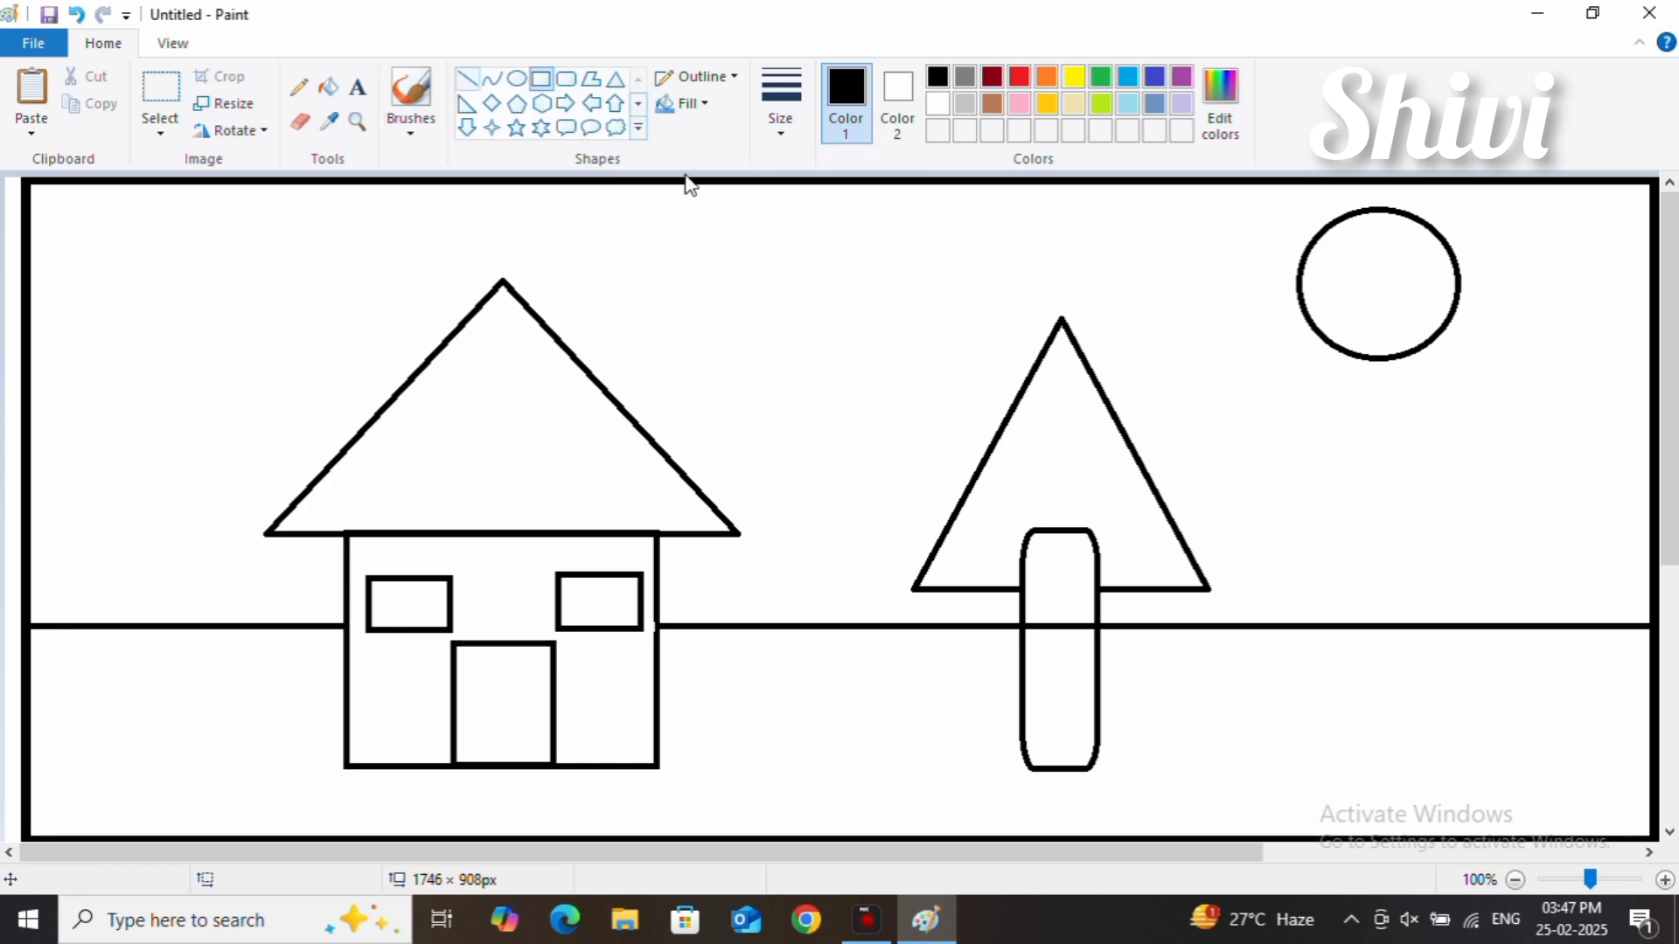
click(467, 79)
drag(403, 580, 403, 627)
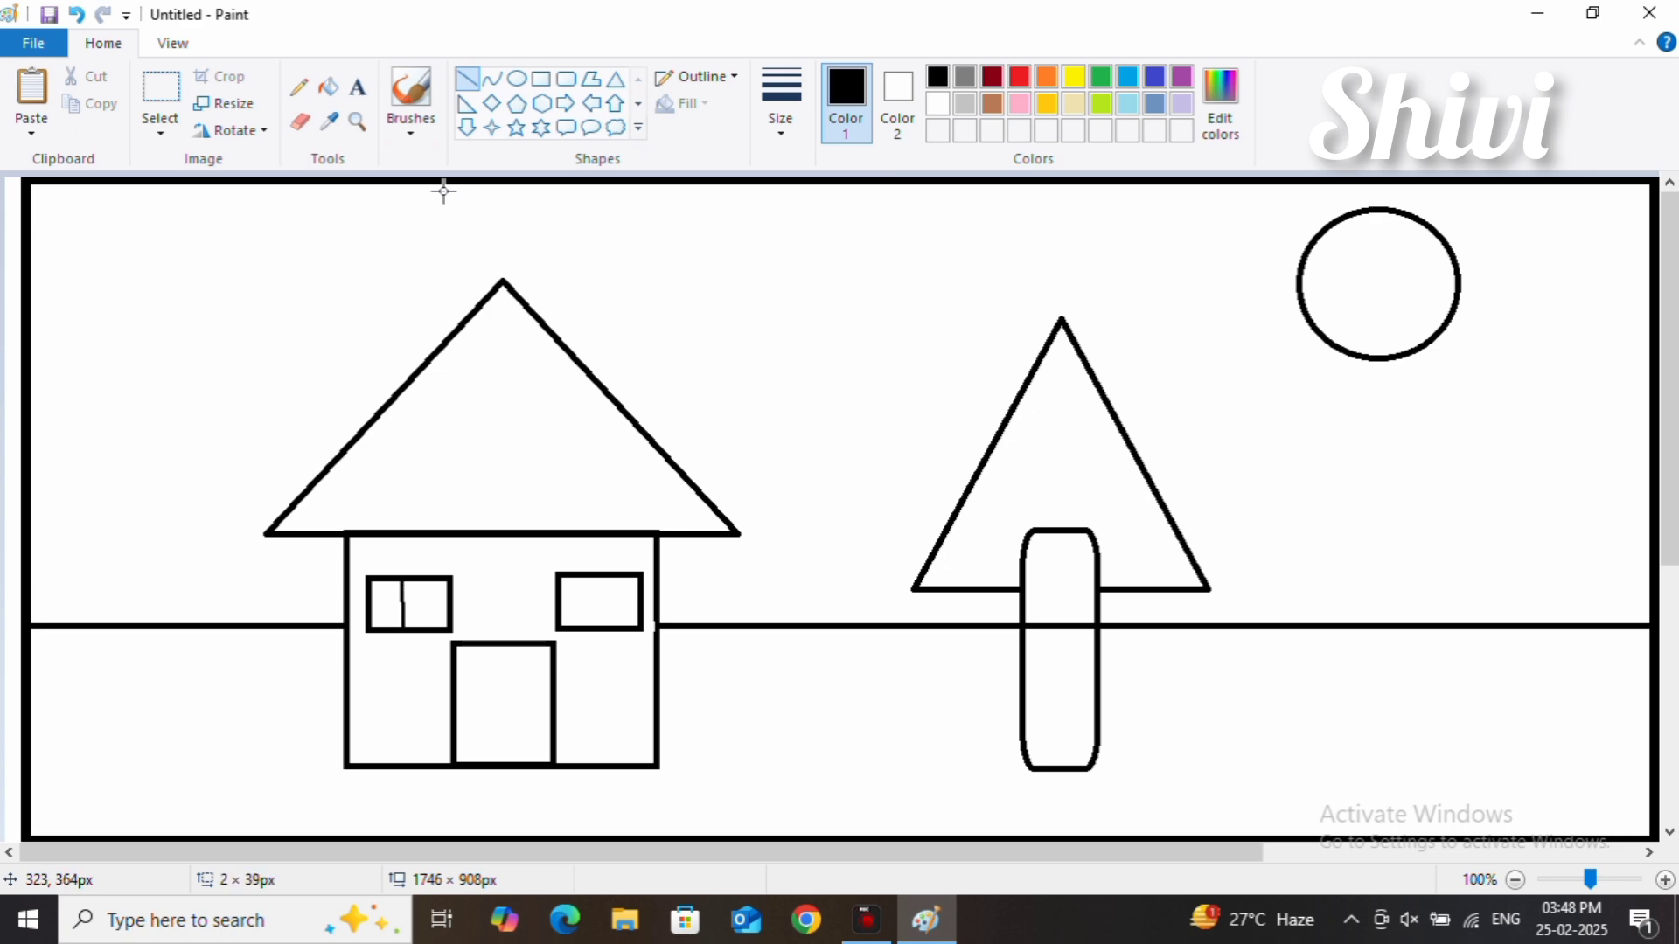
drag(403, 626, 404, 626)
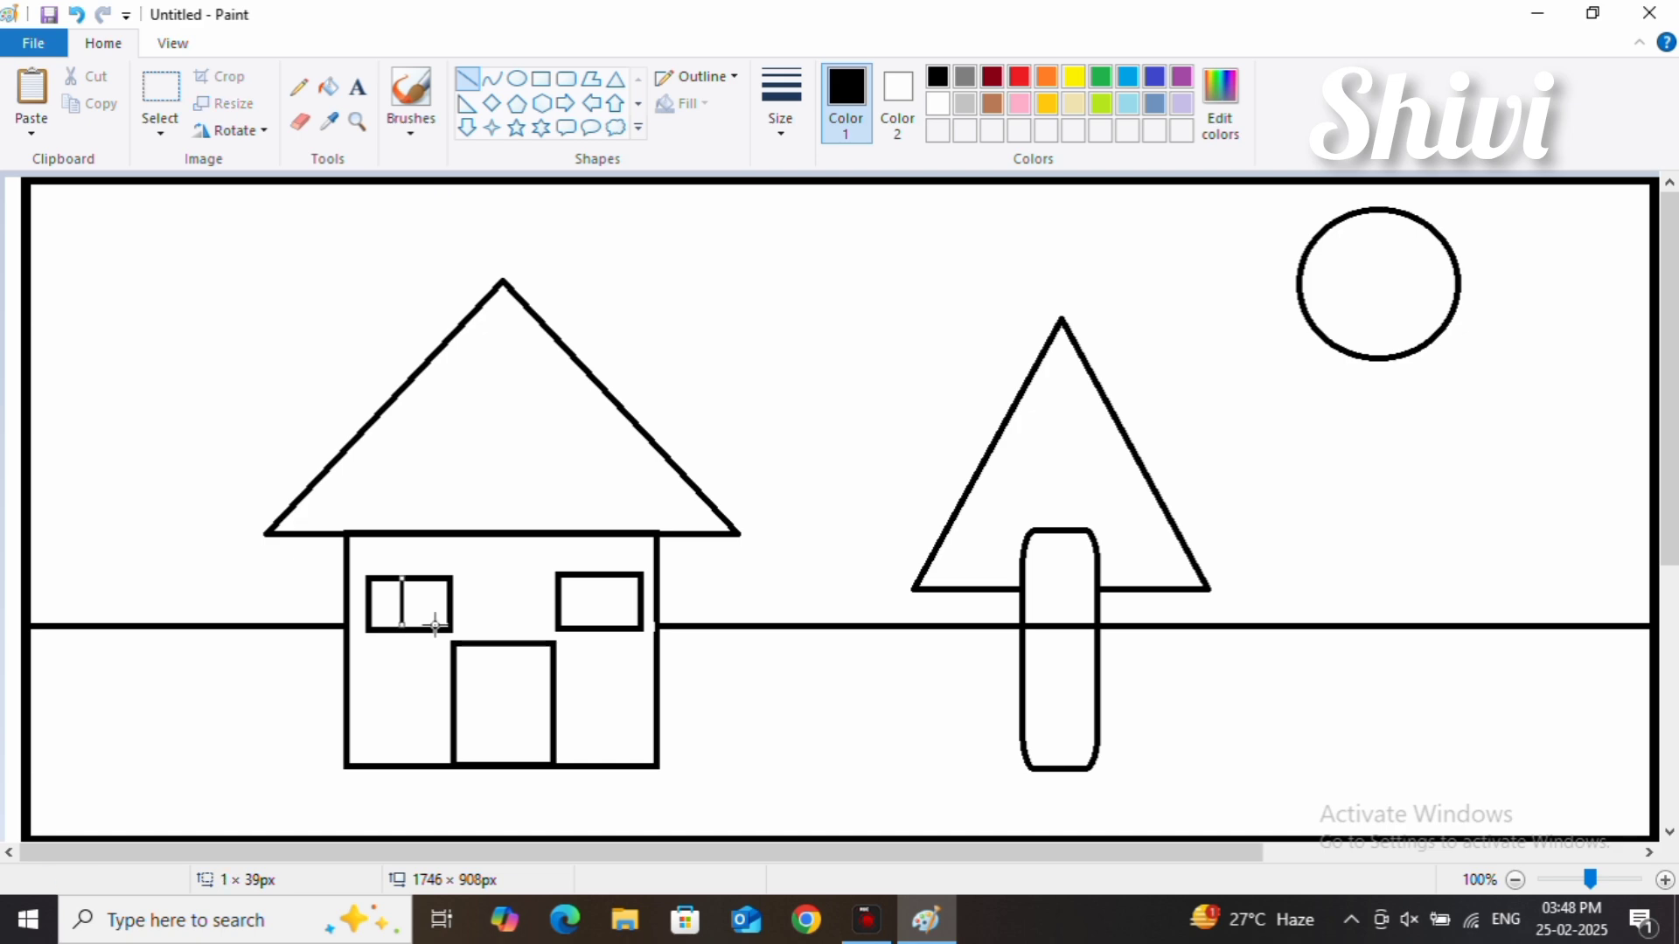
click(1584, 511)
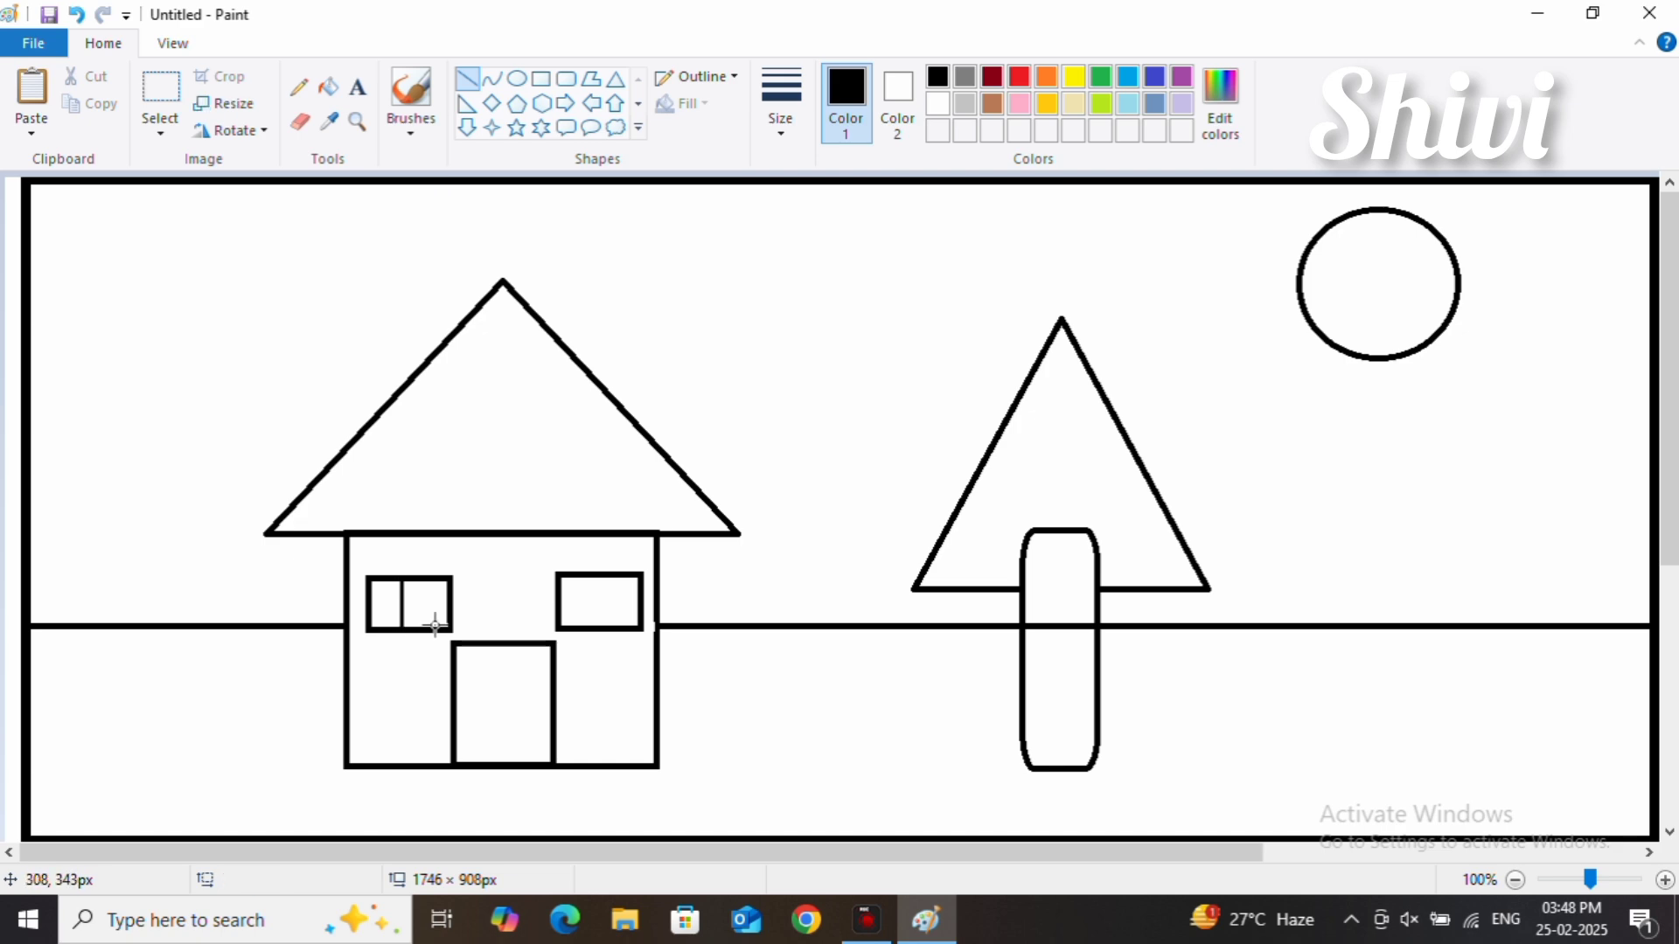
mouse_move(379, 604)
mouse_down()
mouse_move(457, 604)
mouse_move(435, 626)
mouse_move(464, 603)
mouse_up()
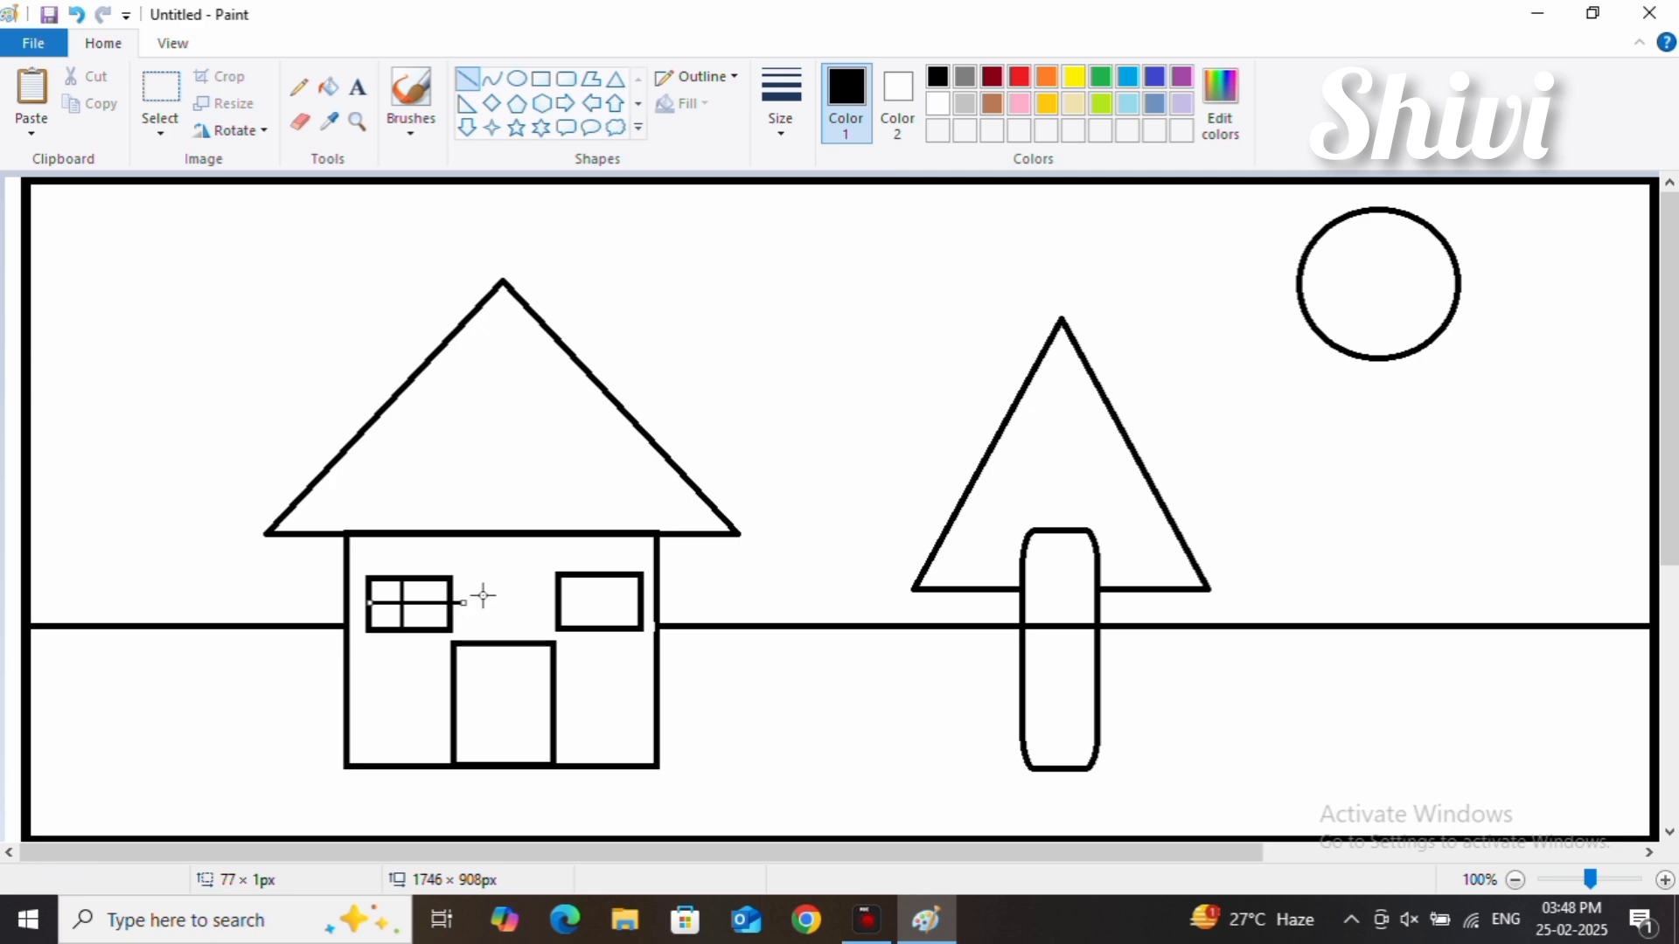
click(484, 595)
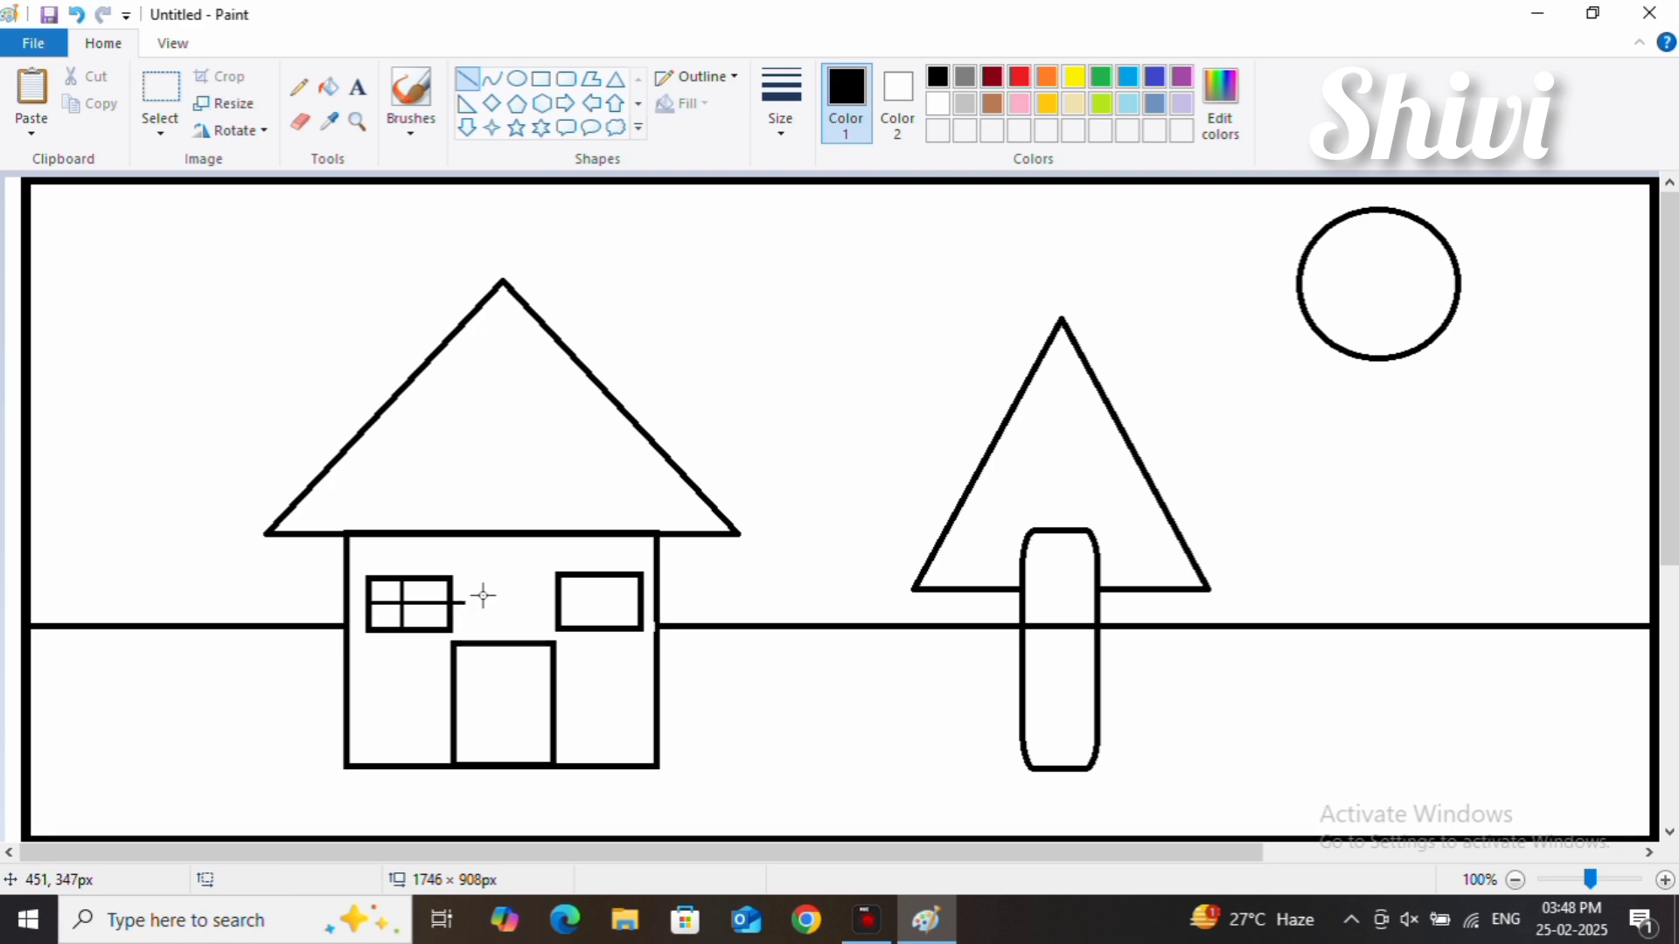
Divide the right window into four panes with crossing lines and erase the line end overhanging the left window's frame
drag(561, 600, 642, 600)
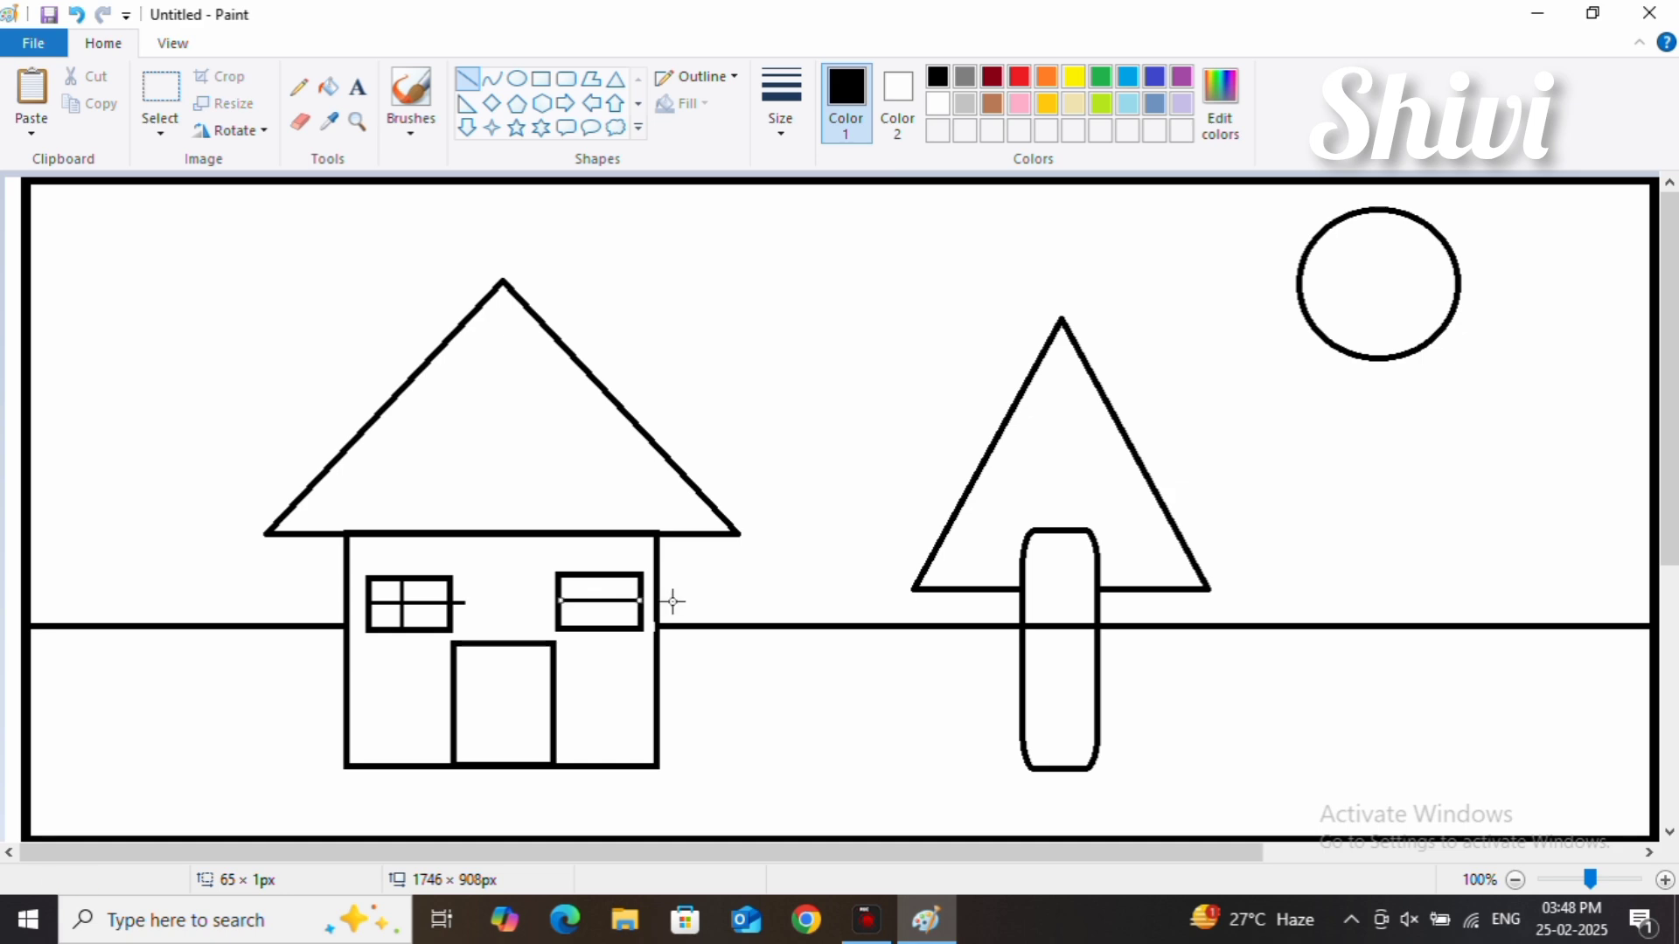
click(1656, 537)
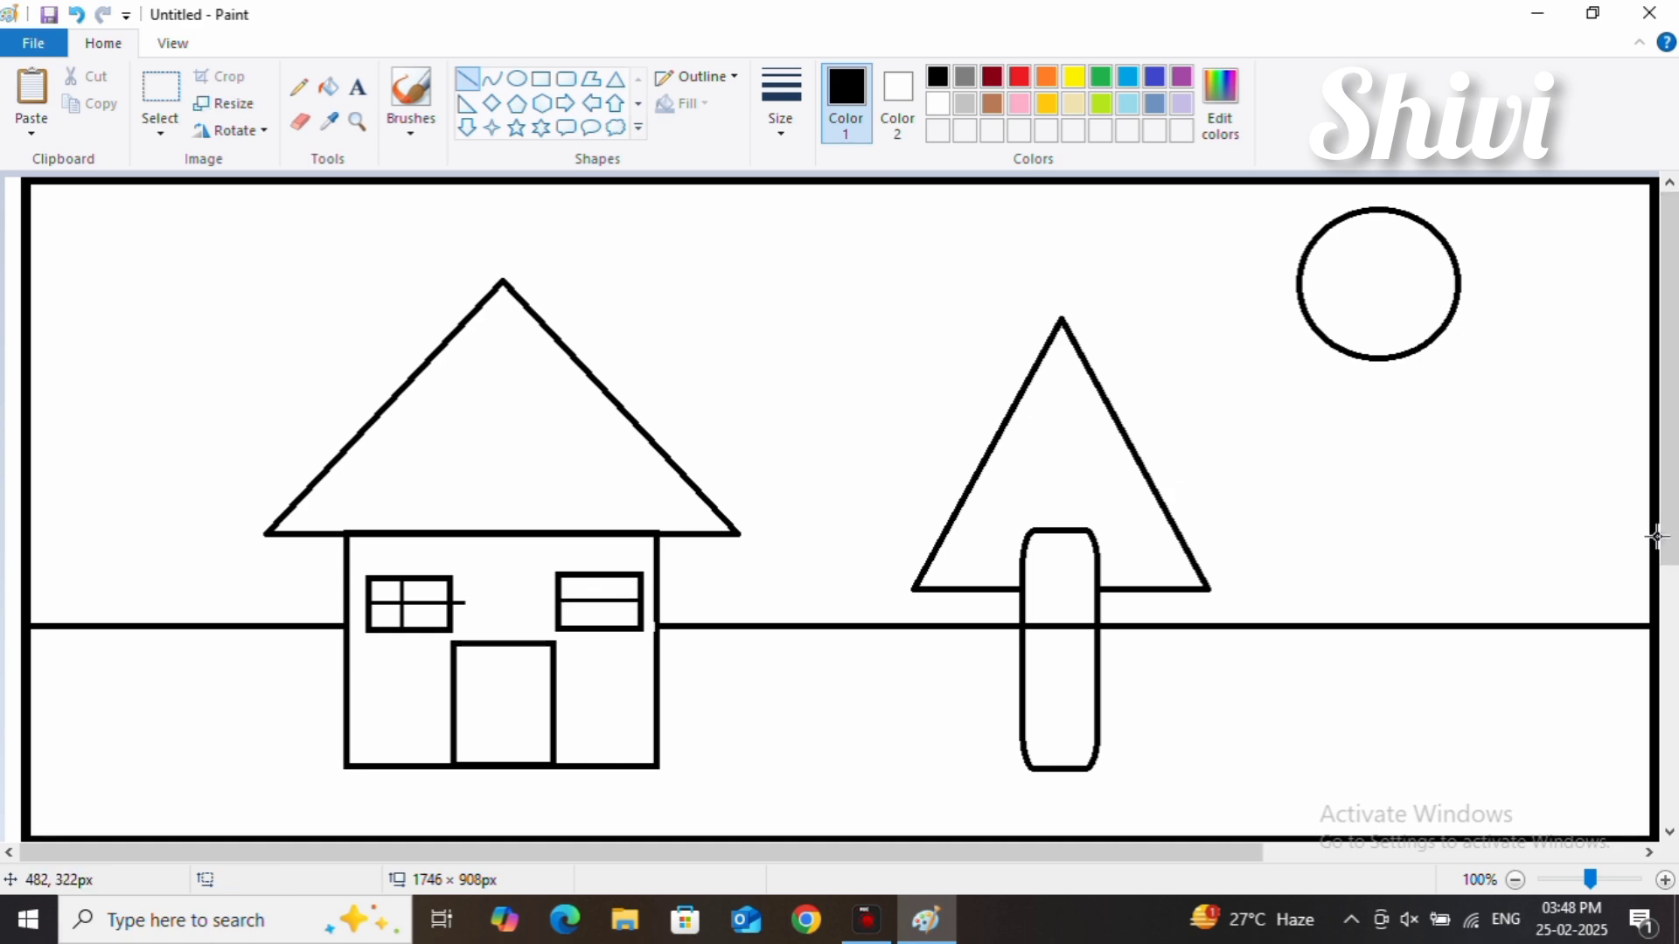
drag(598, 579, 600, 626)
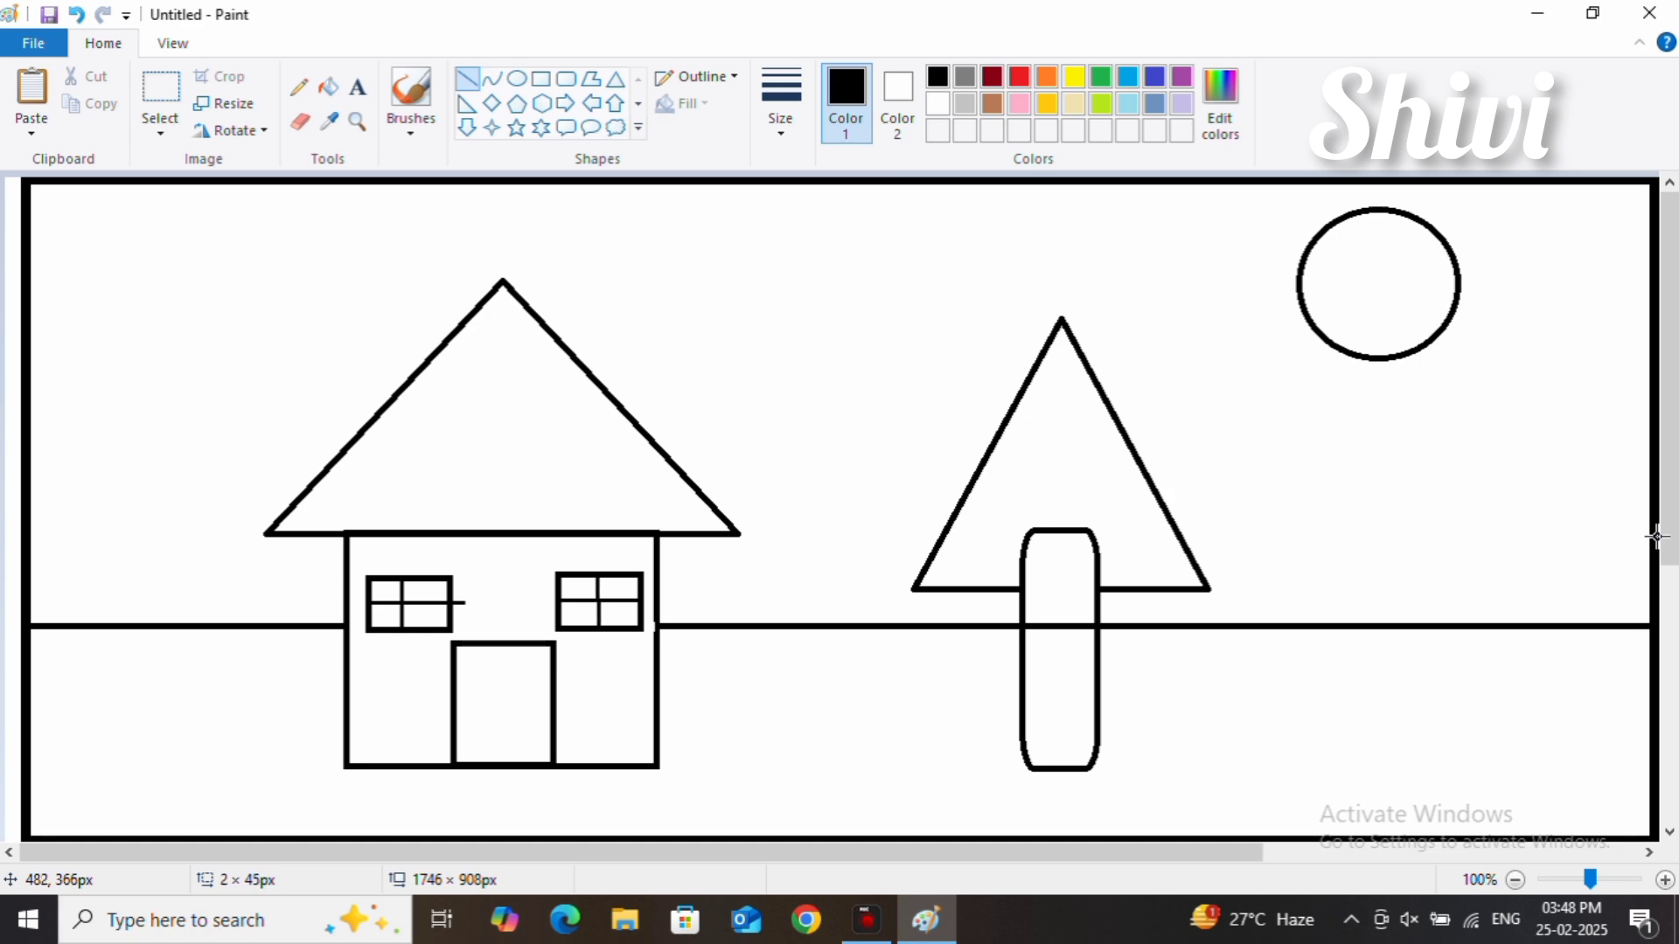
click(618, 624)
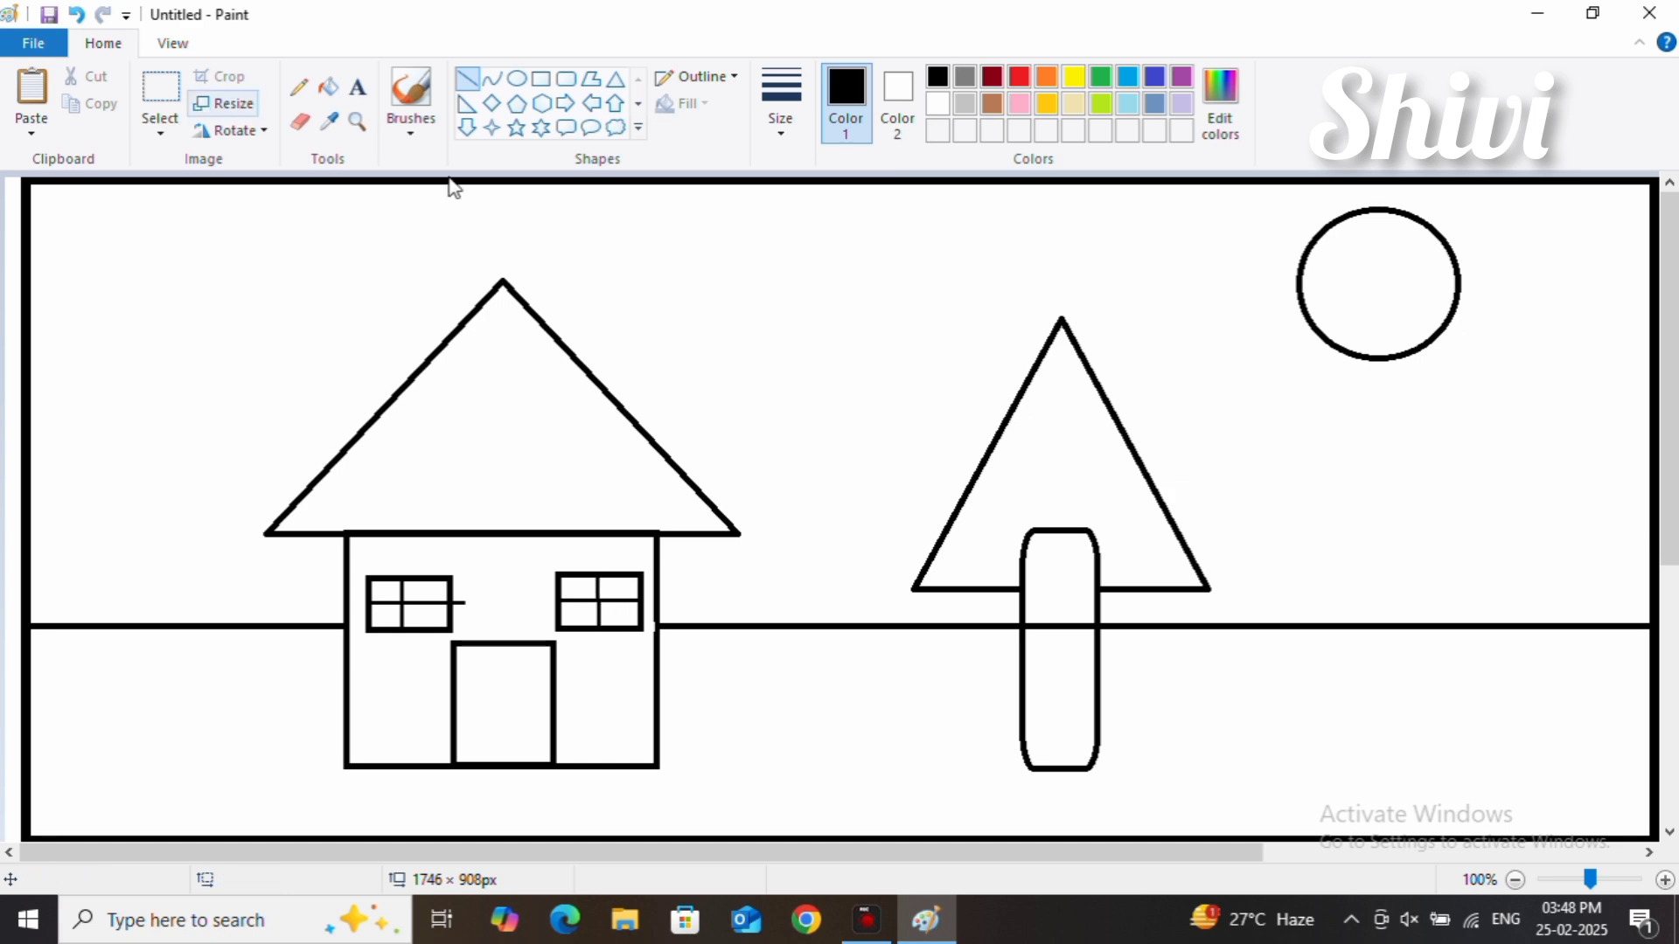
click(298, 123)
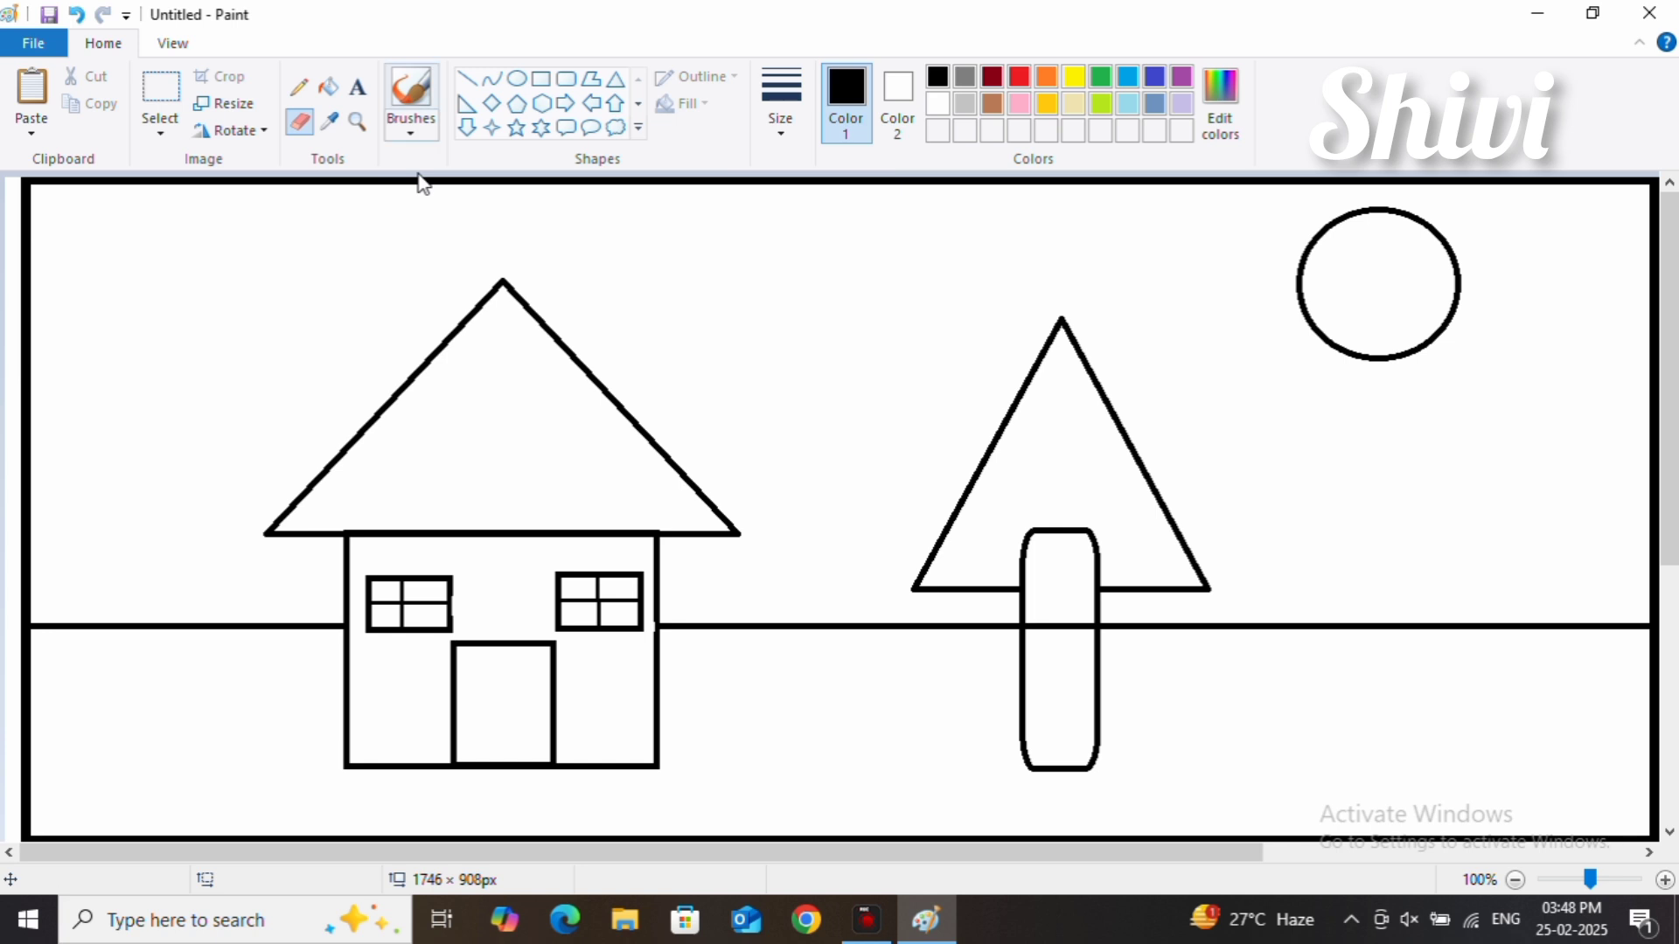
click(468, 80)
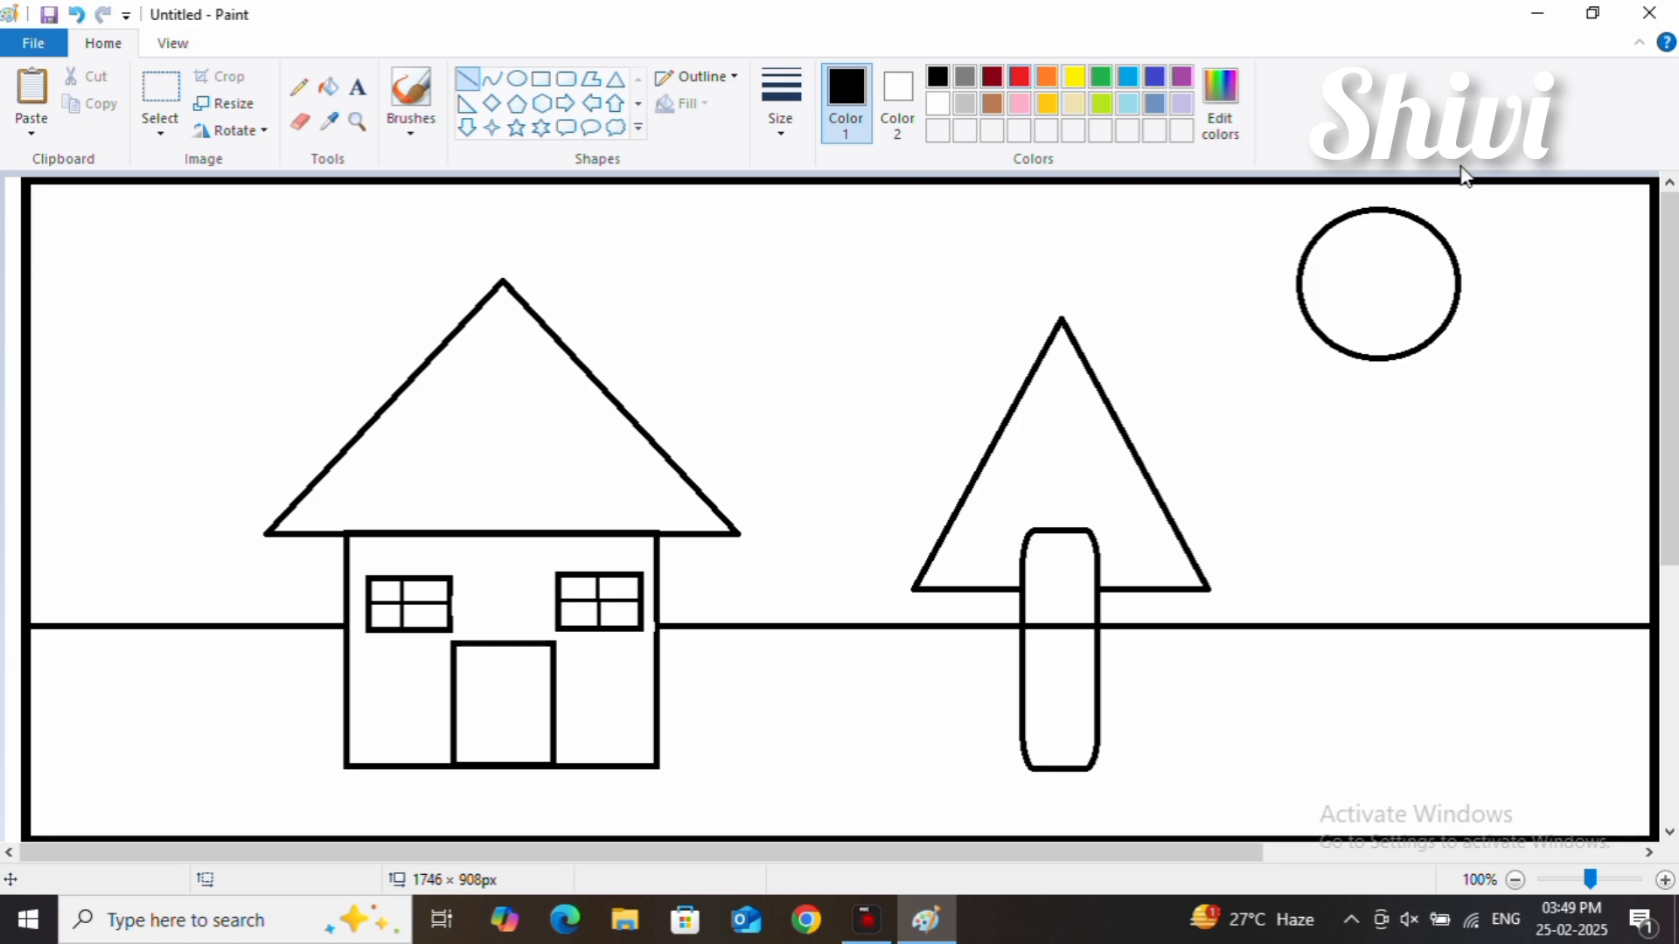
Fill the triangular roof of the house with red
click(1019, 76)
click(329, 86)
click(379, 212)
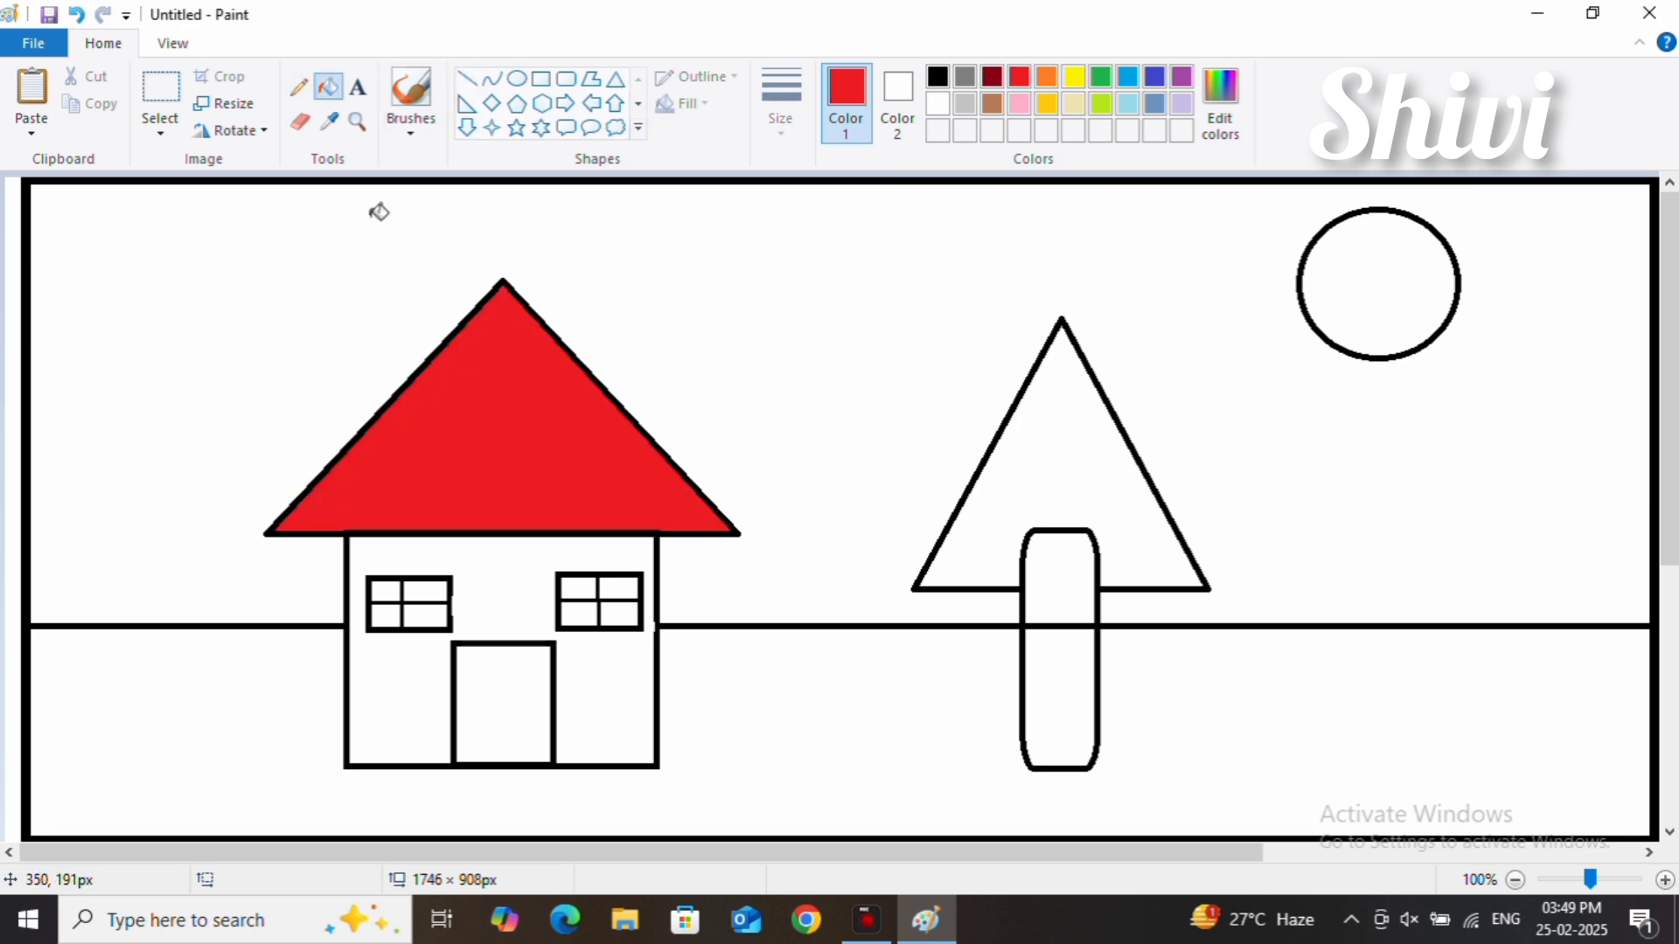